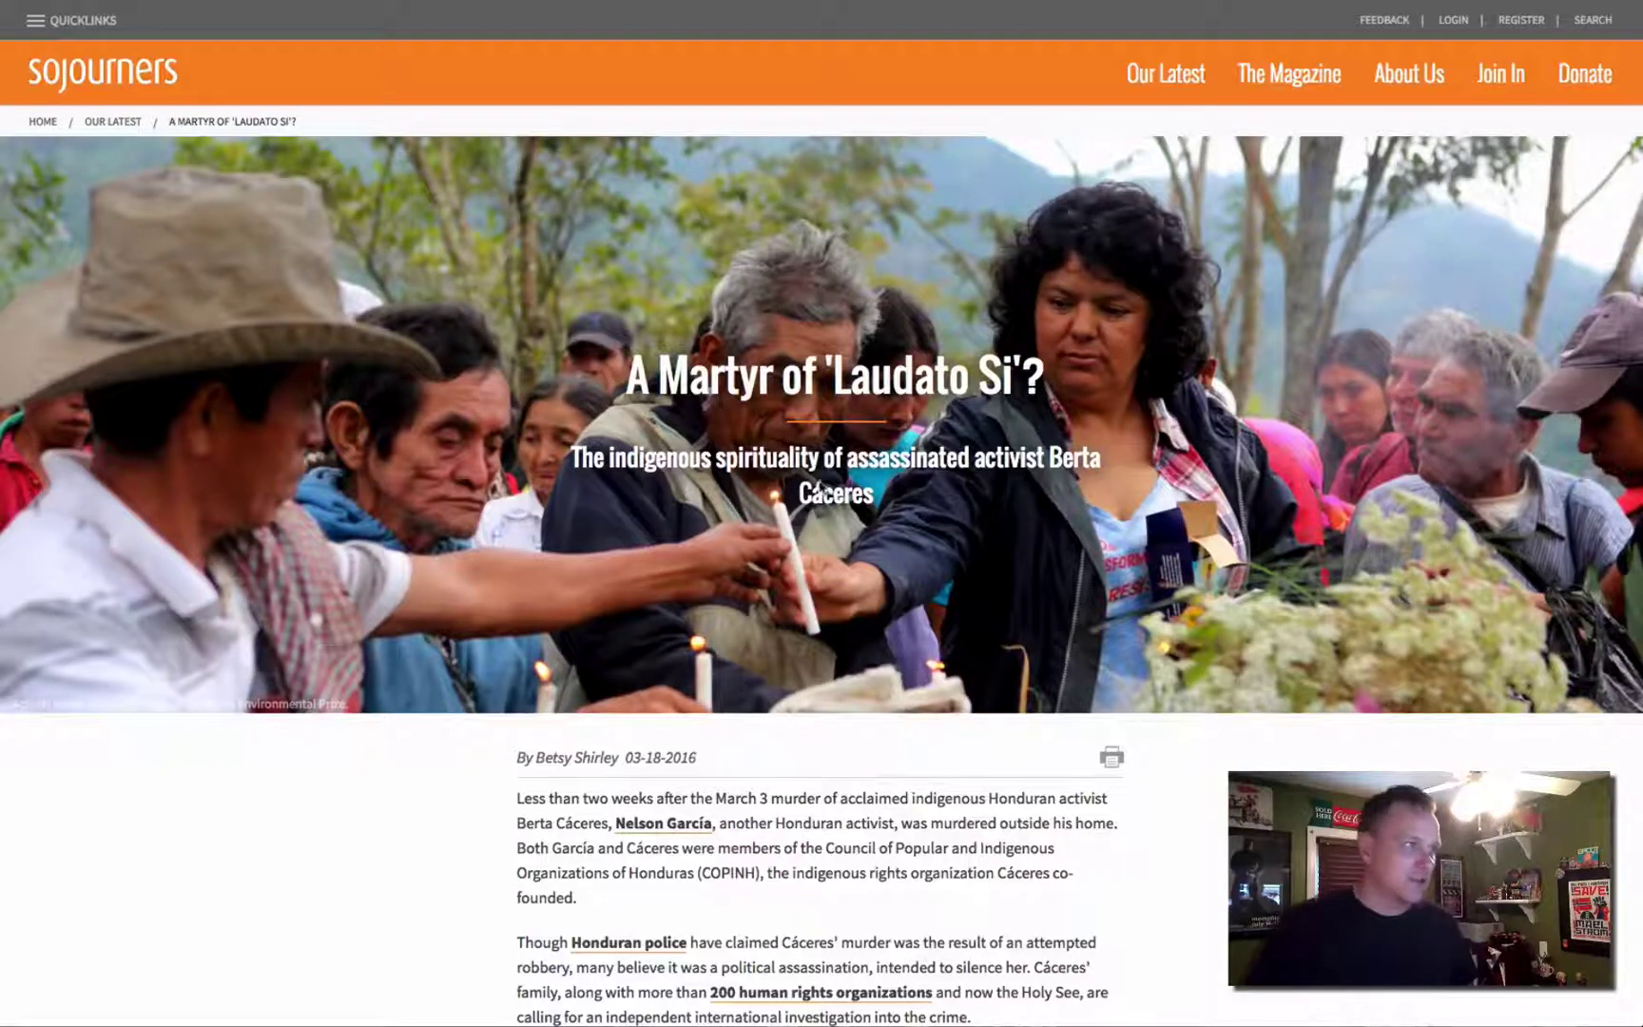
Review the Article fields list: Body and the Hero Image (field_hero_image) field
scroll(845, 601, "down", 1)
scroll(845, 601, "down", 6)
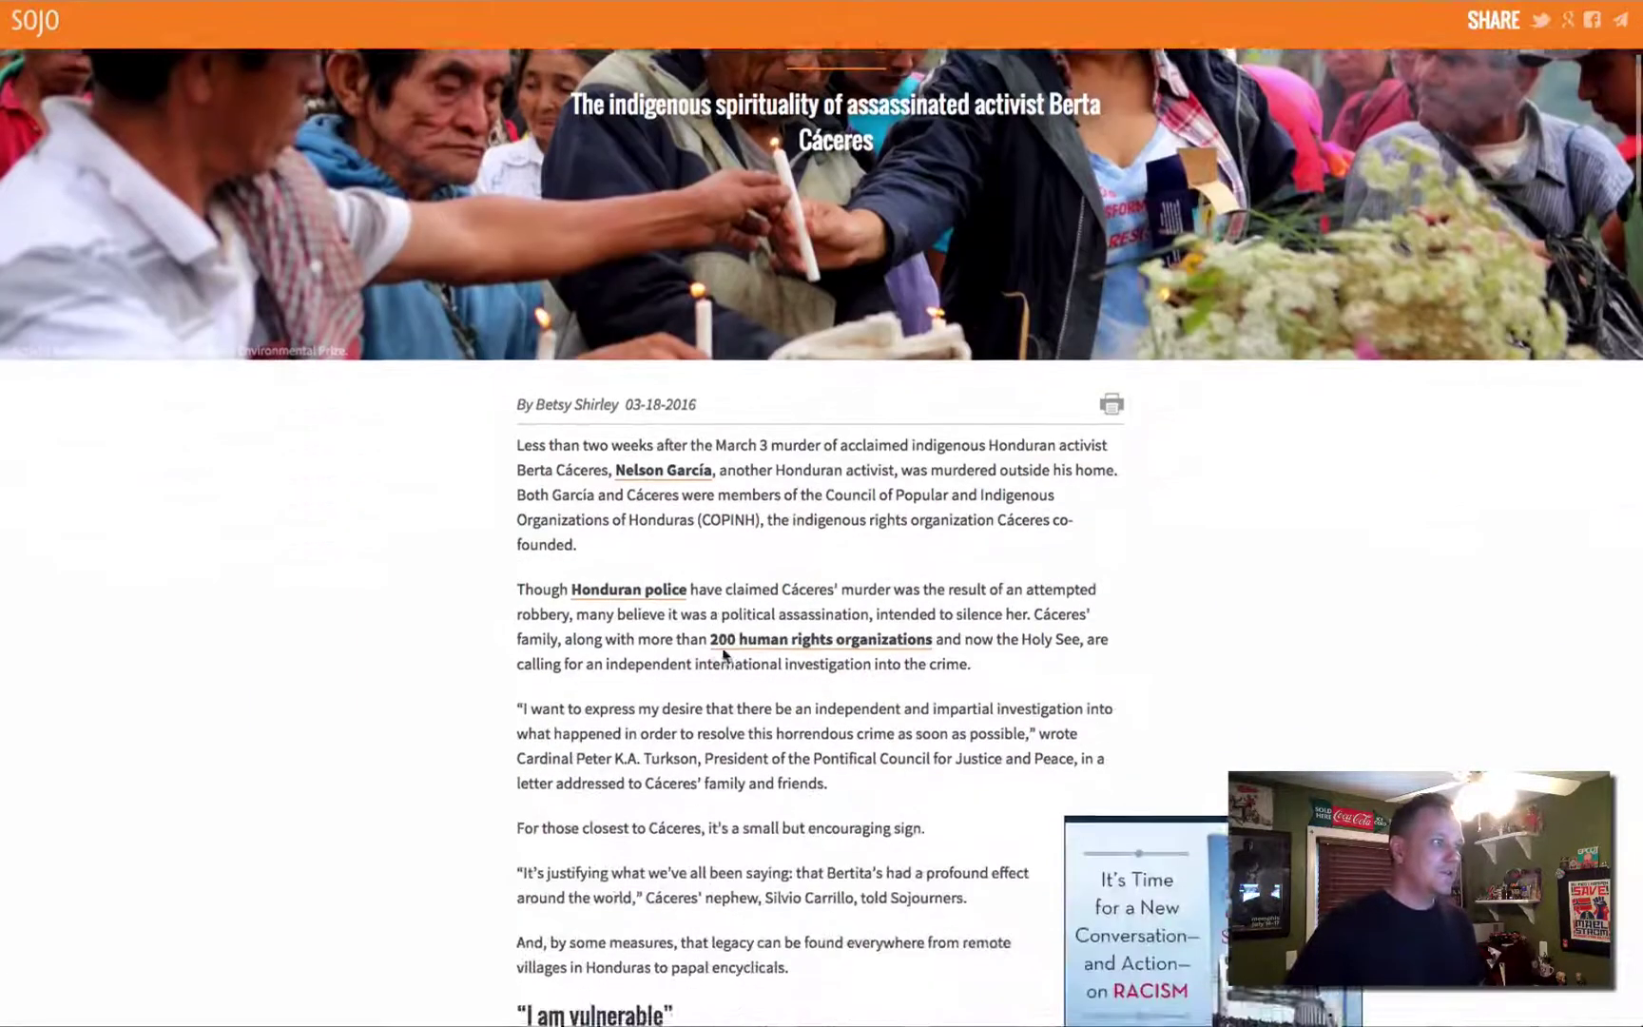
scroll(717, 631, "down", 10)
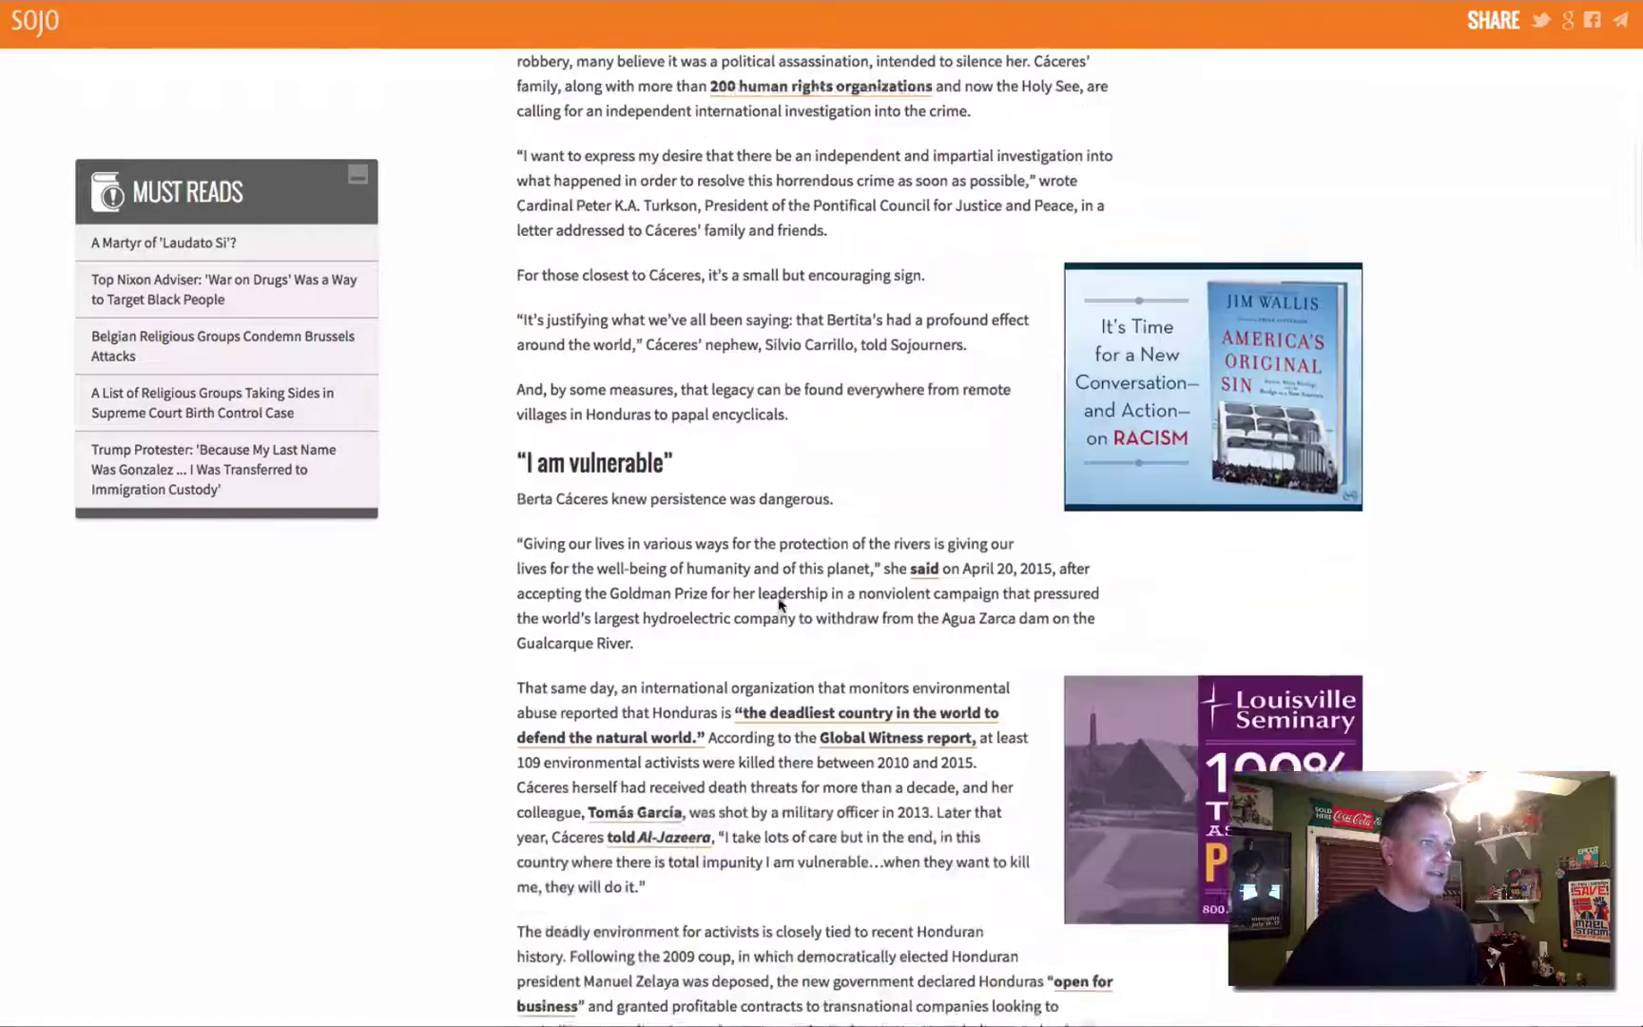
scroll(772, 599, "up", 11)
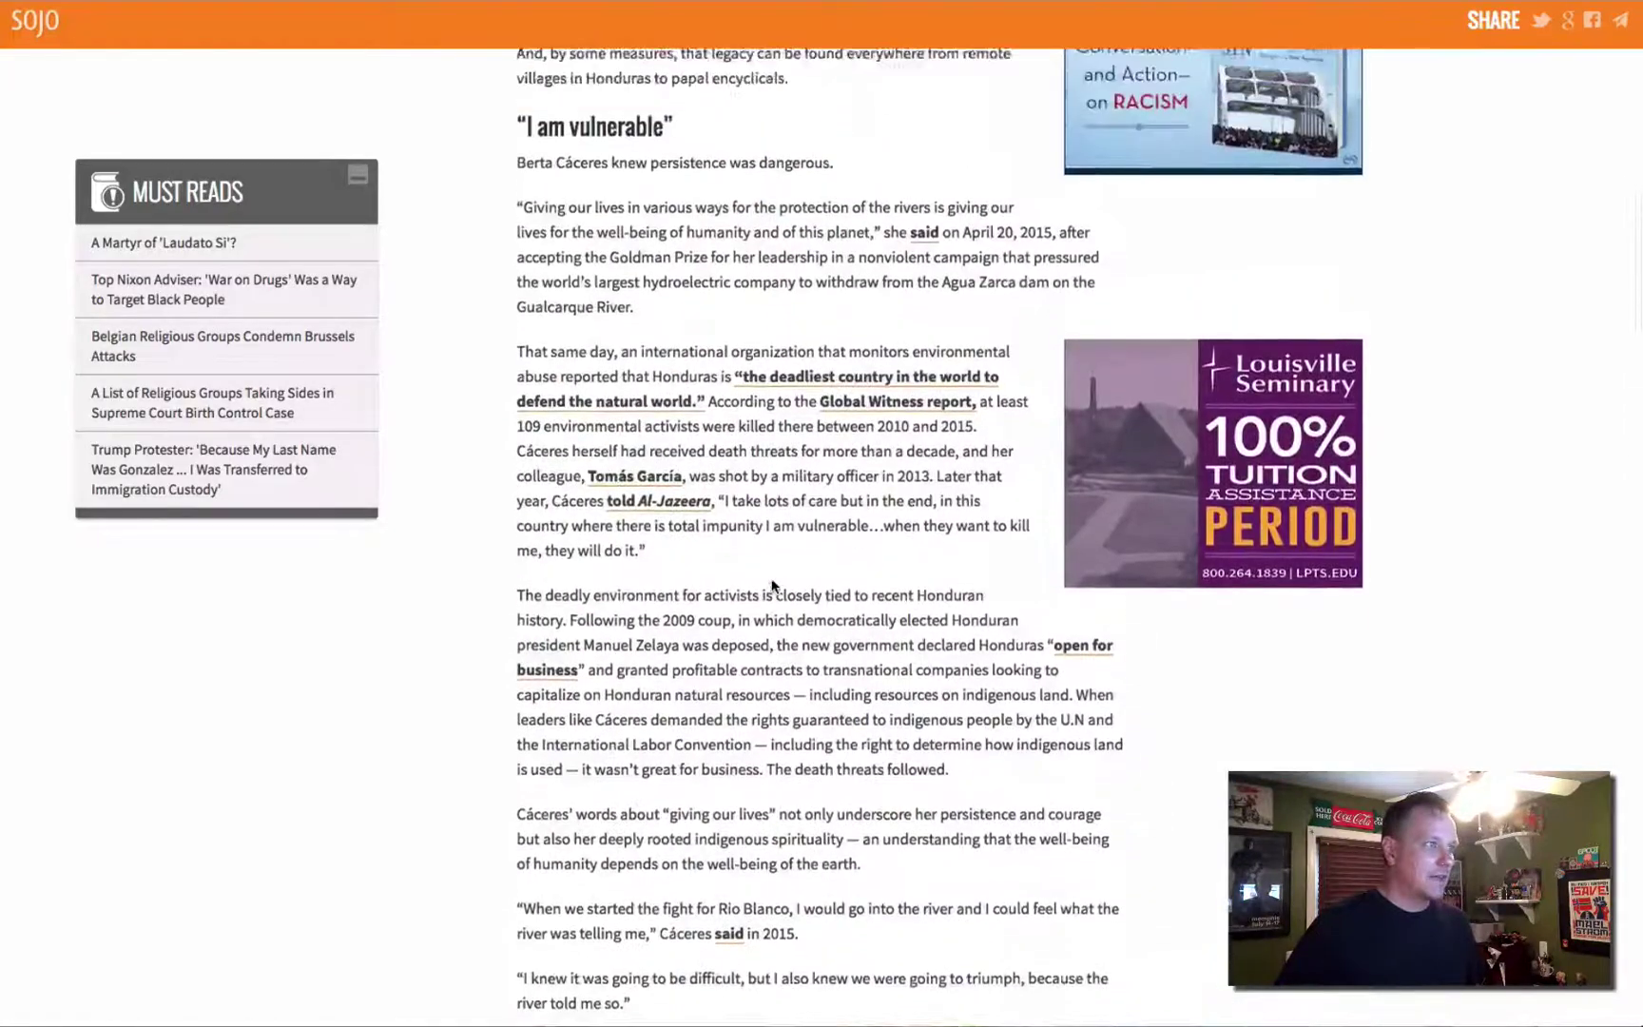
scroll(772, 585, "up", 4)
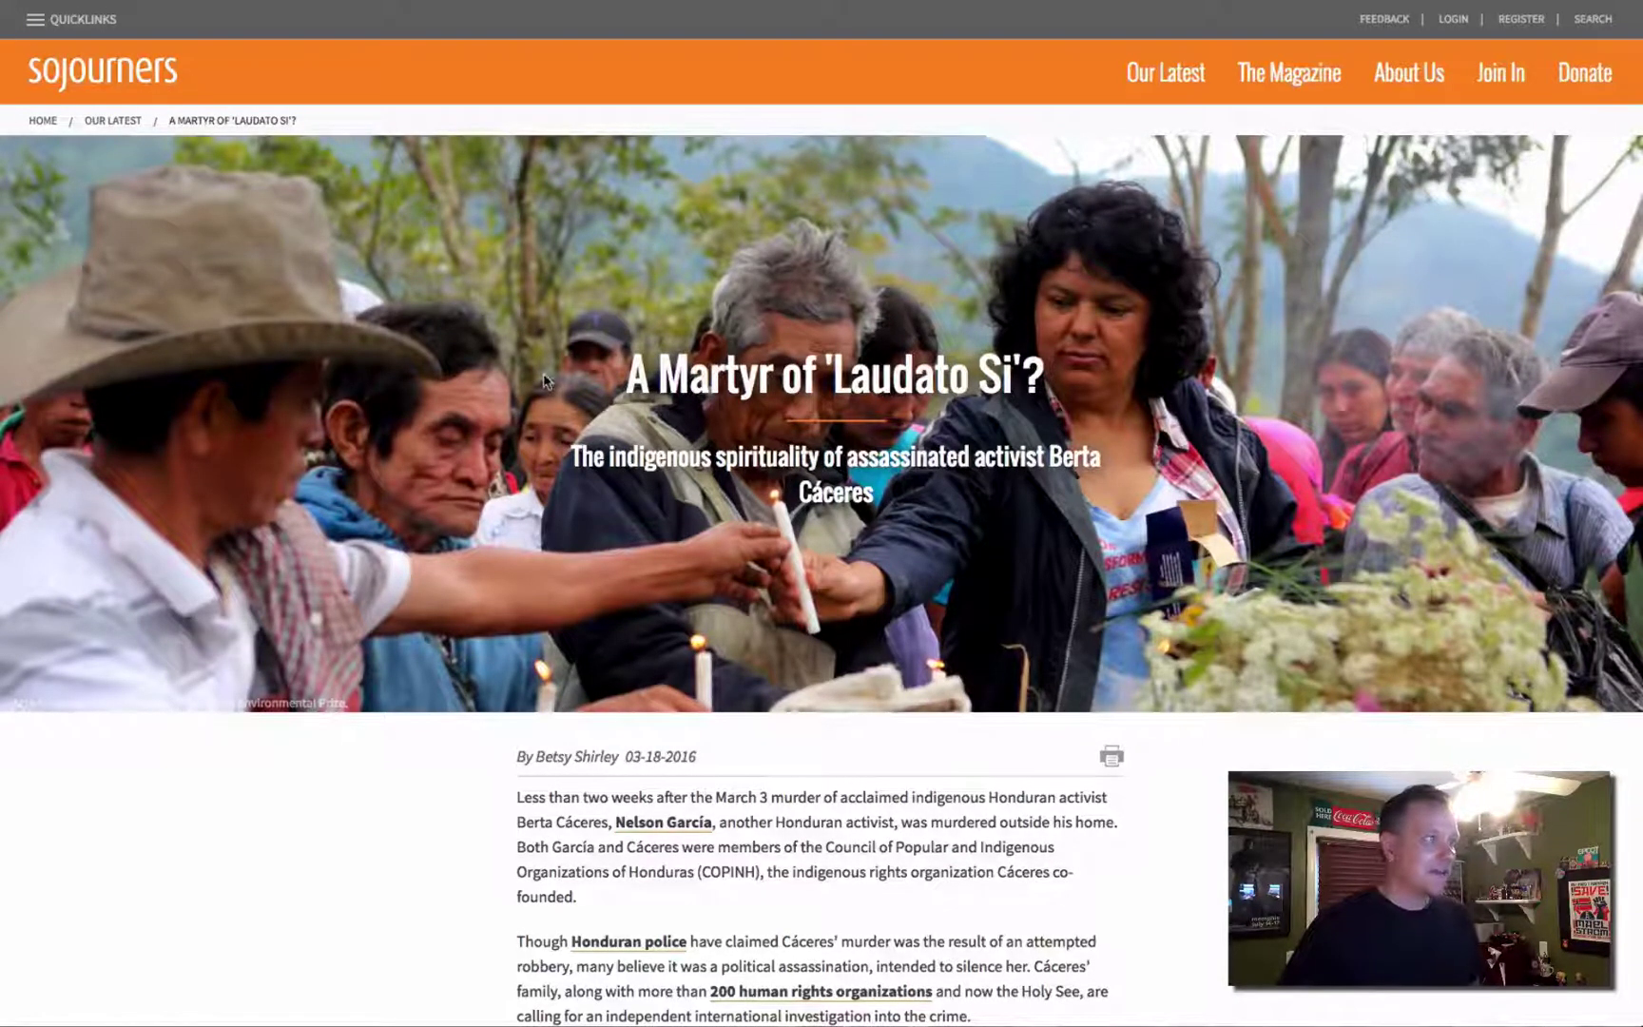
scroll(538, 430, "down", 4)
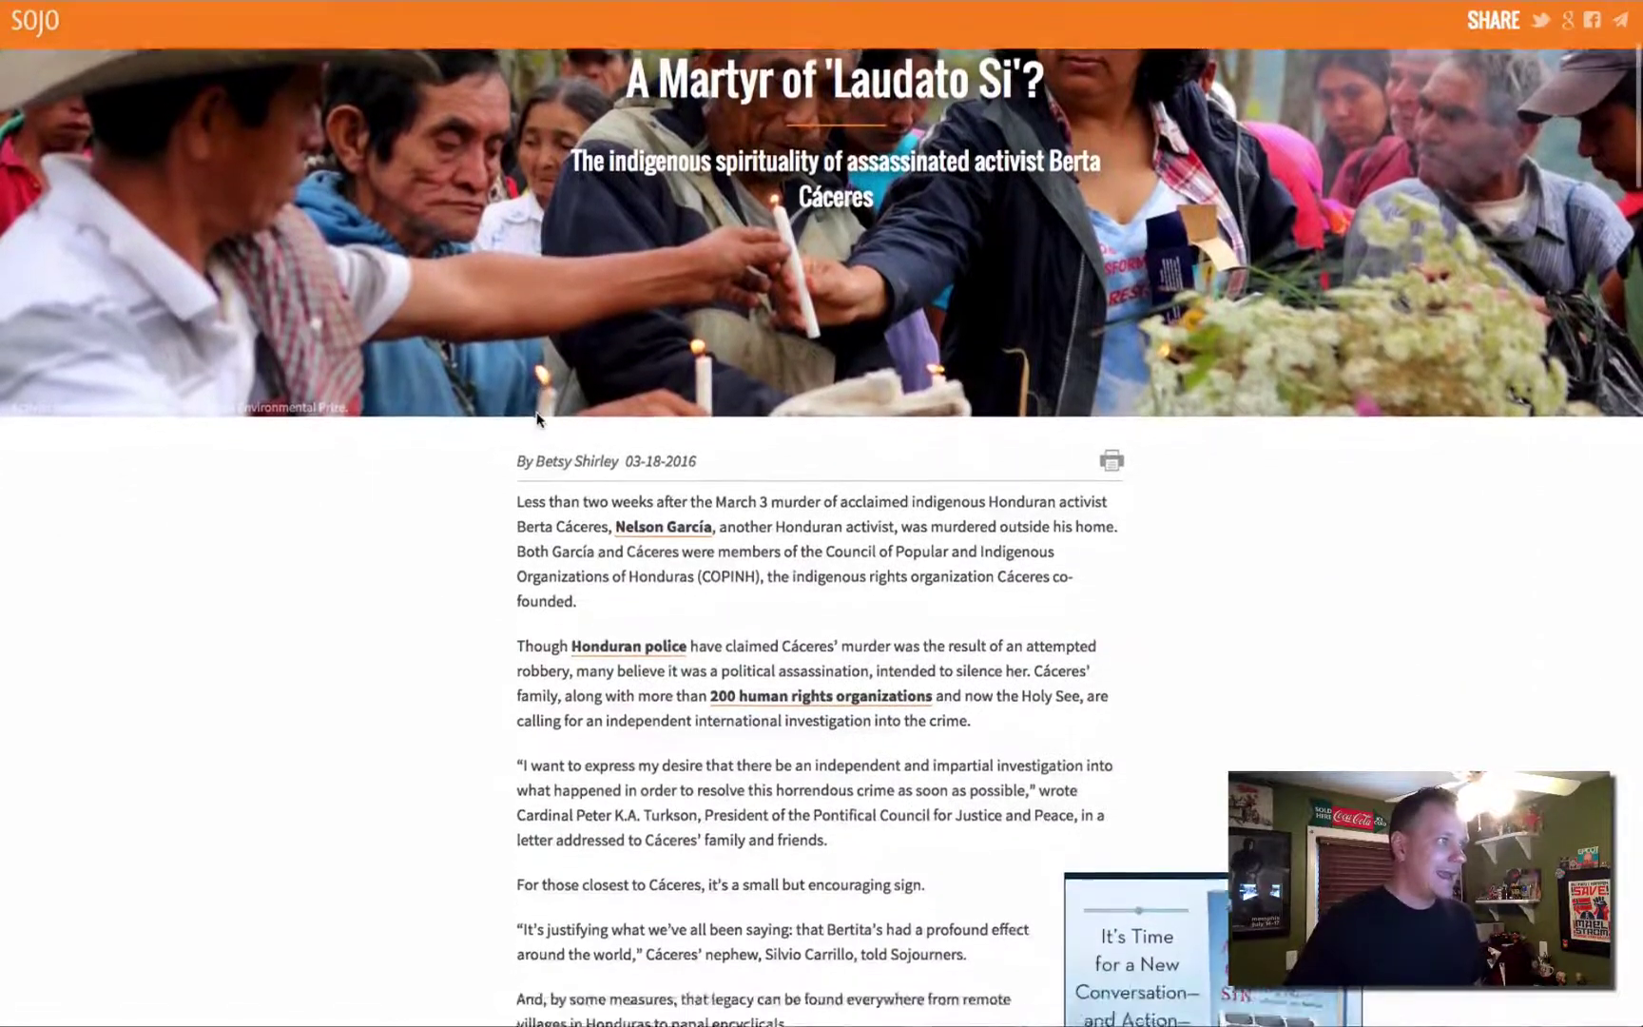
scroll(538, 418, "down", 1)
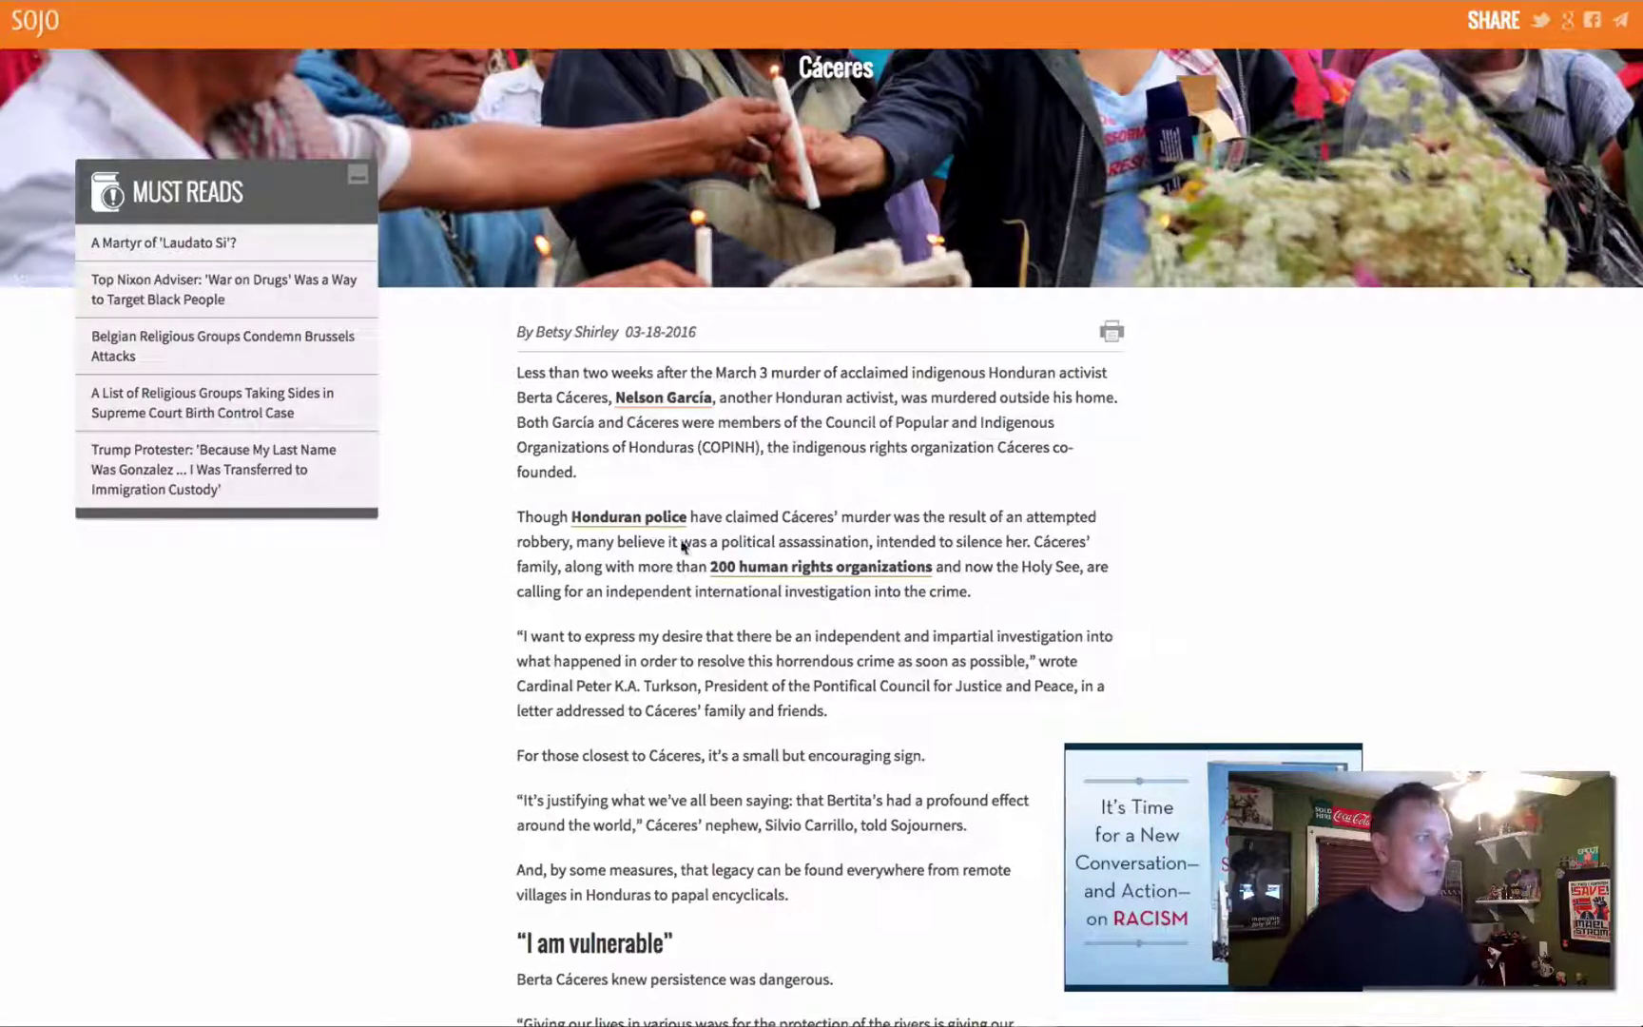
scroll(671, 521, "up", 5)
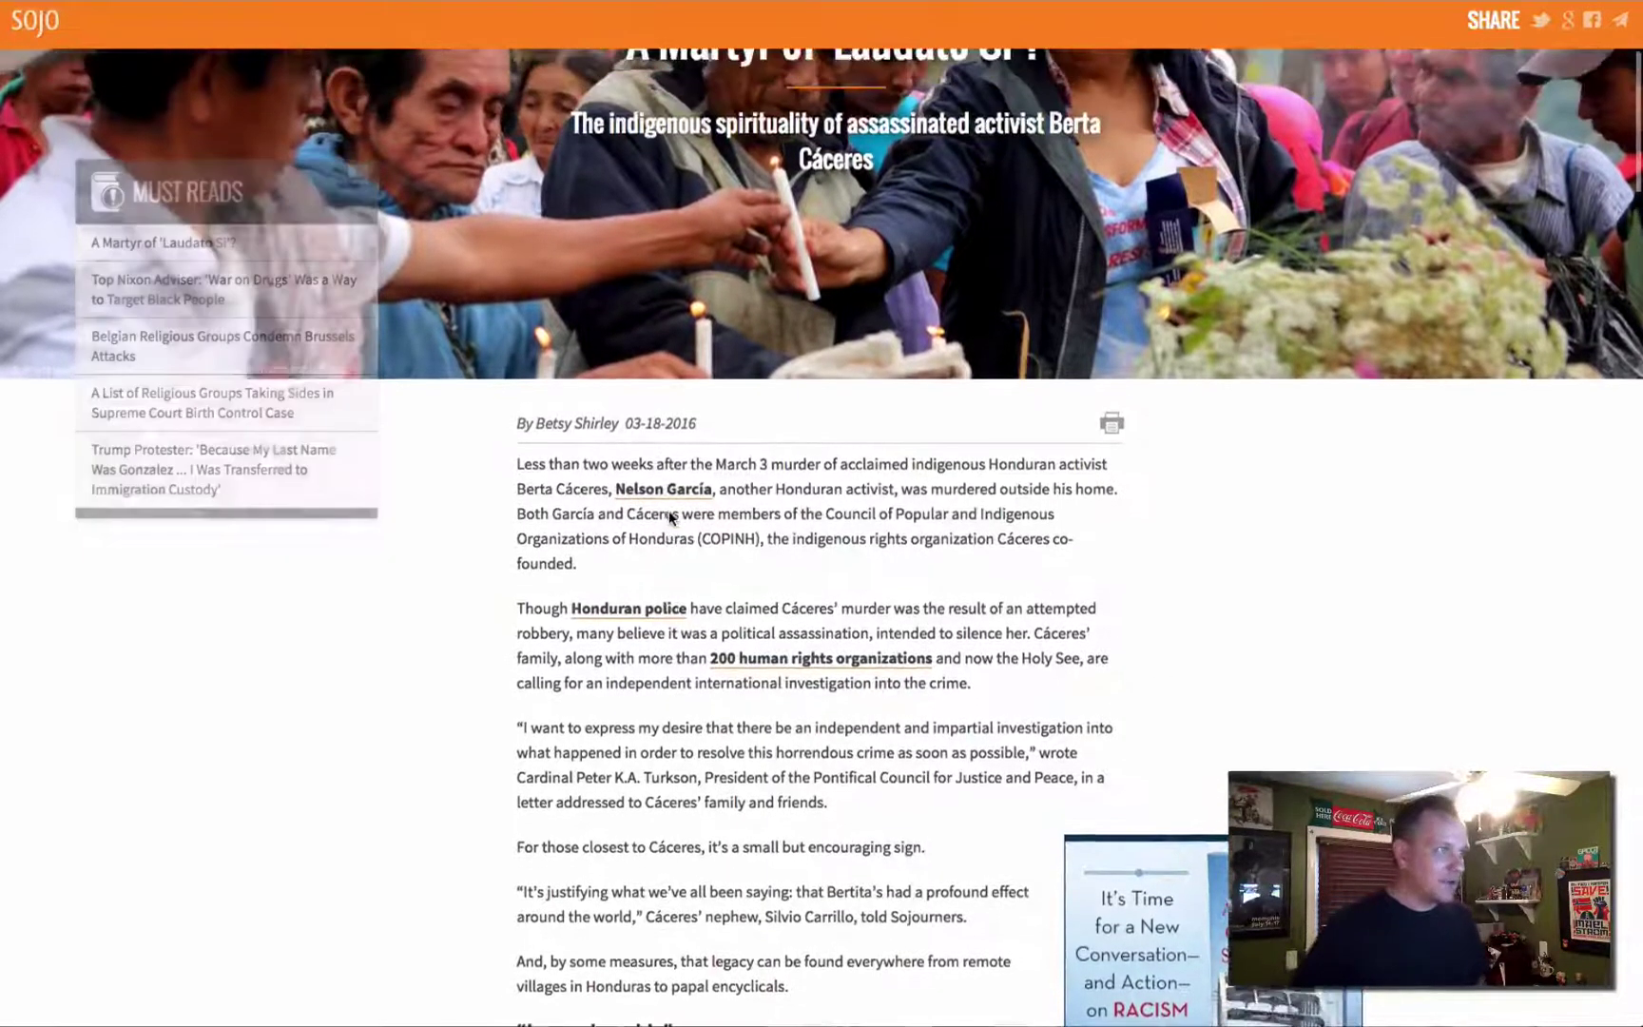
scroll(671, 518, "up", 2)
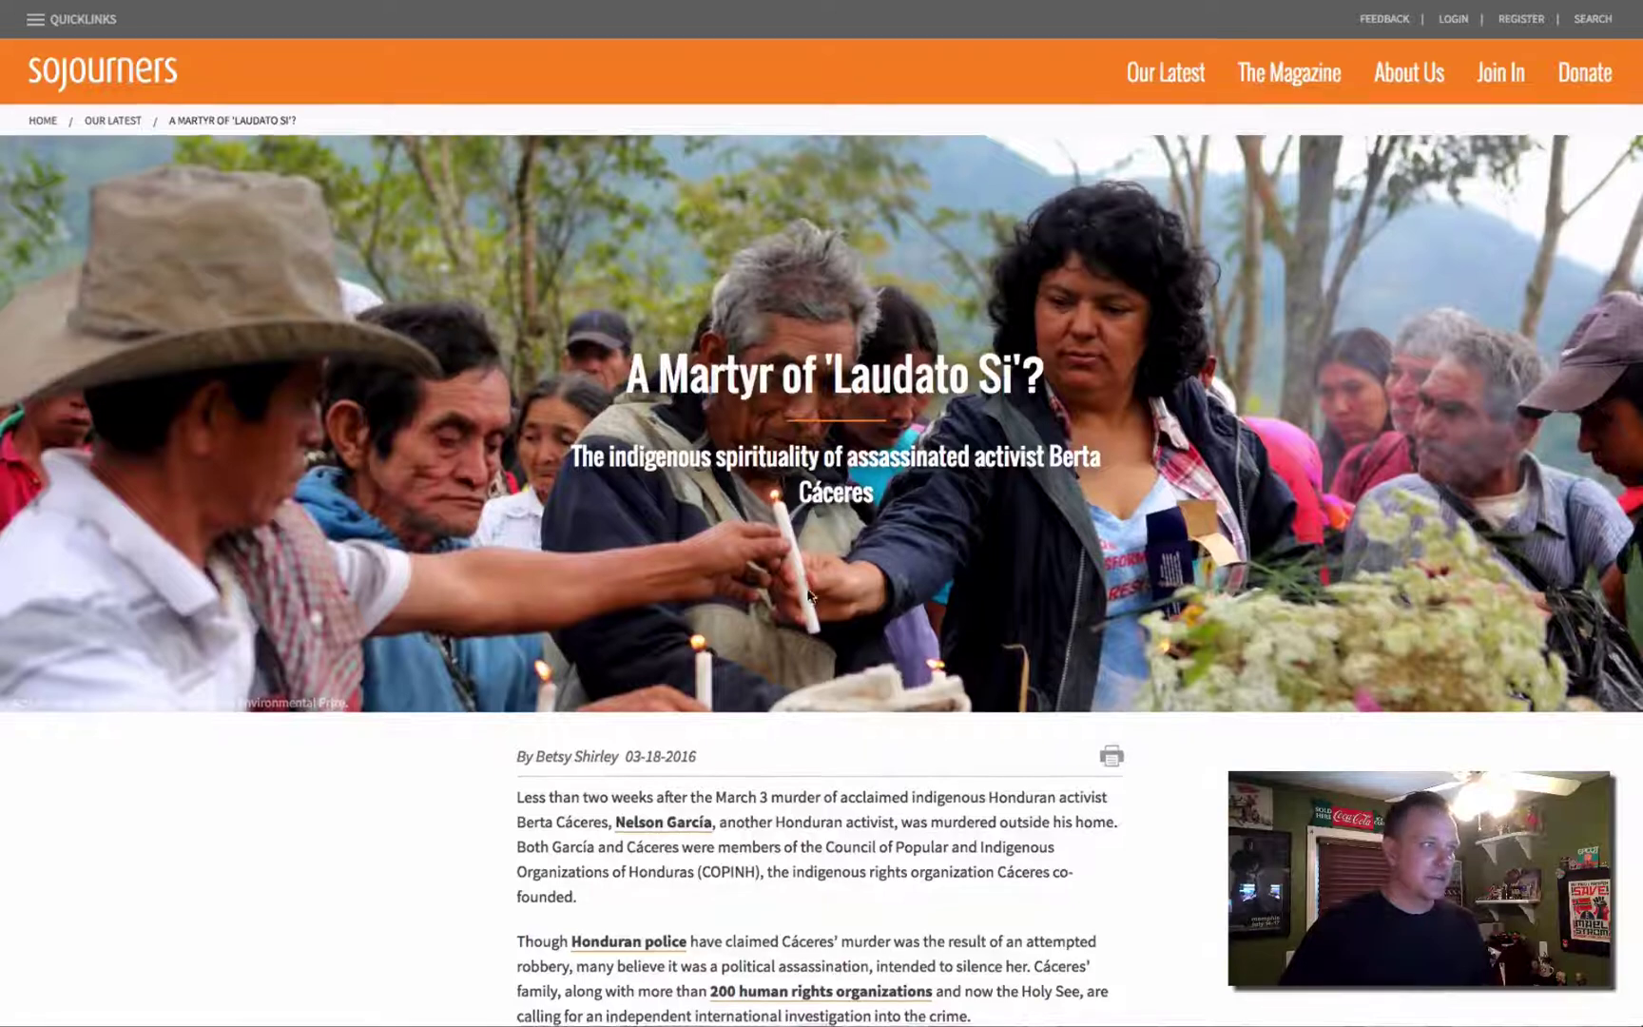
scroll(805, 587, "down", 3)
scroll(806, 589, "up", 3)
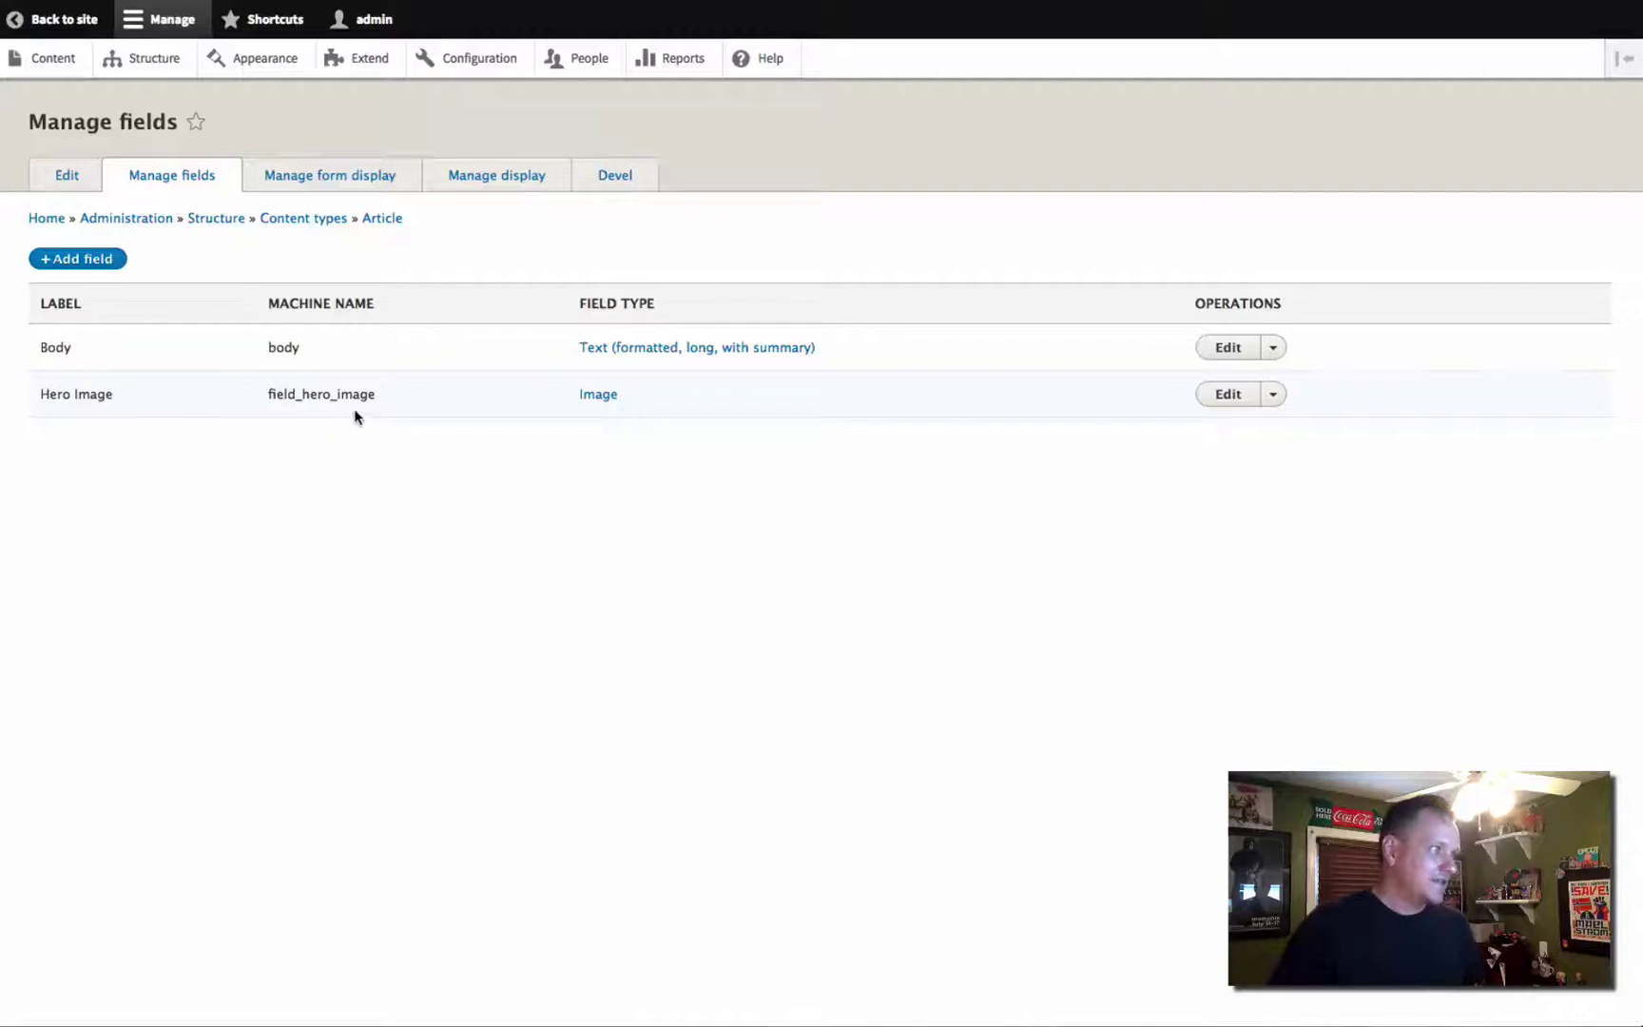
Select the field_hero_image machine name, then go to the Article Manage display page
left_click_drag(375, 396, 267, 396)
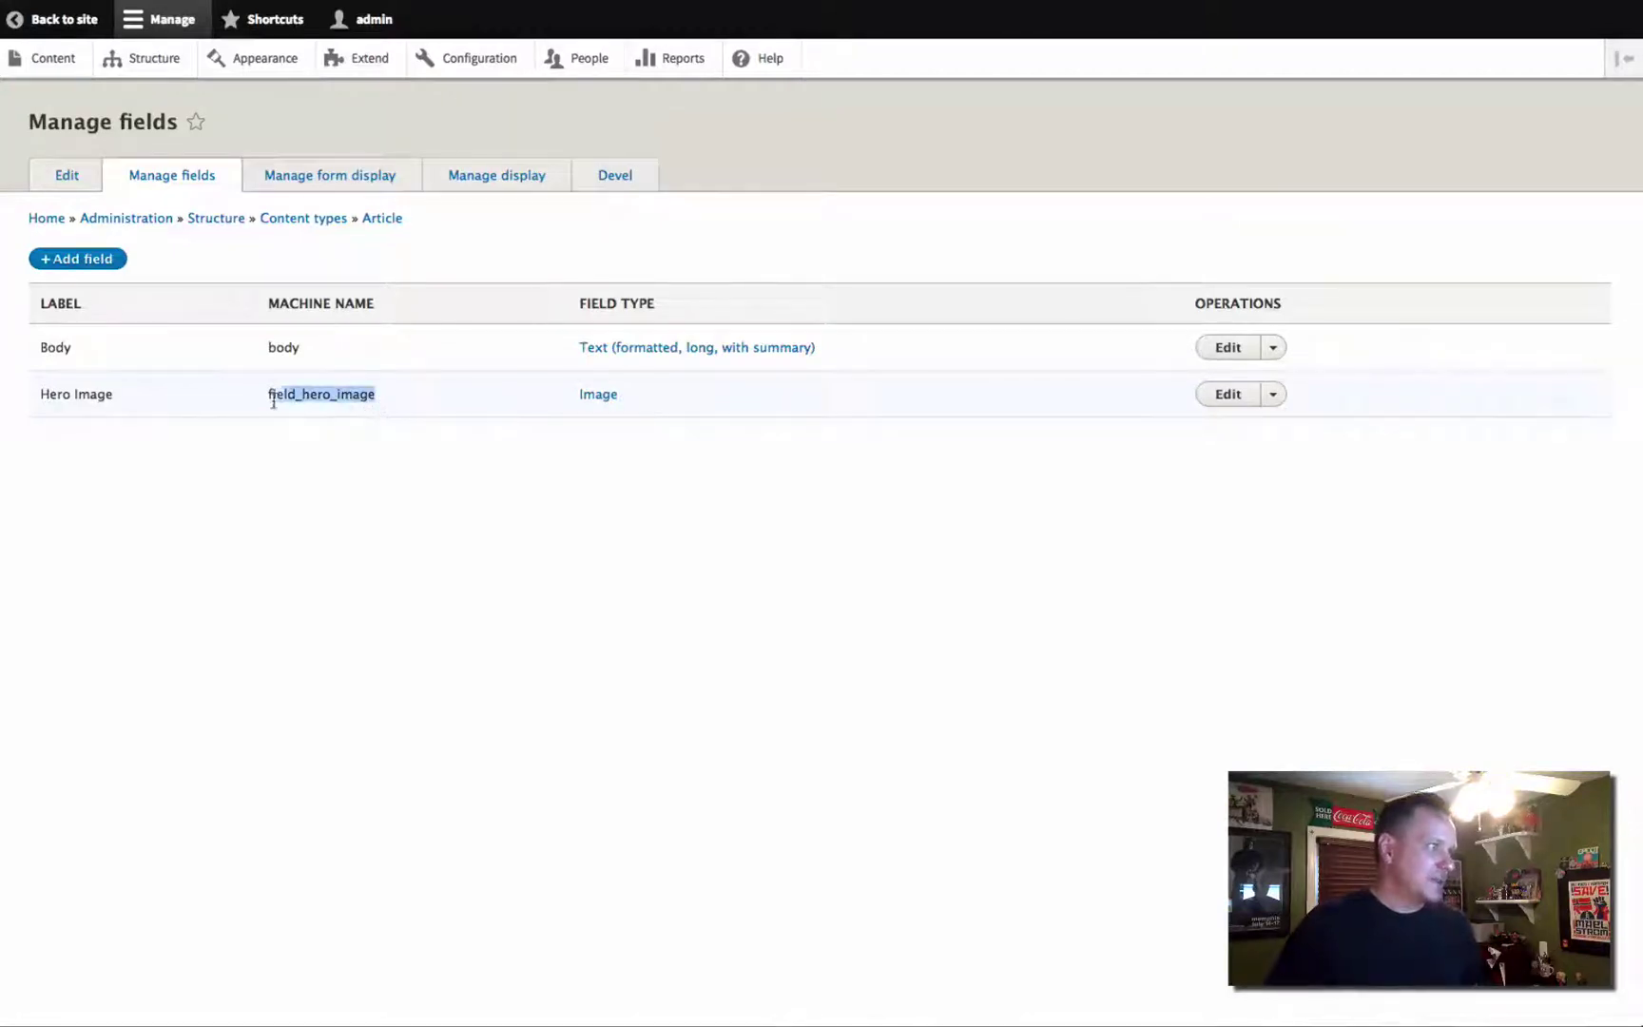
left_click(354, 523)
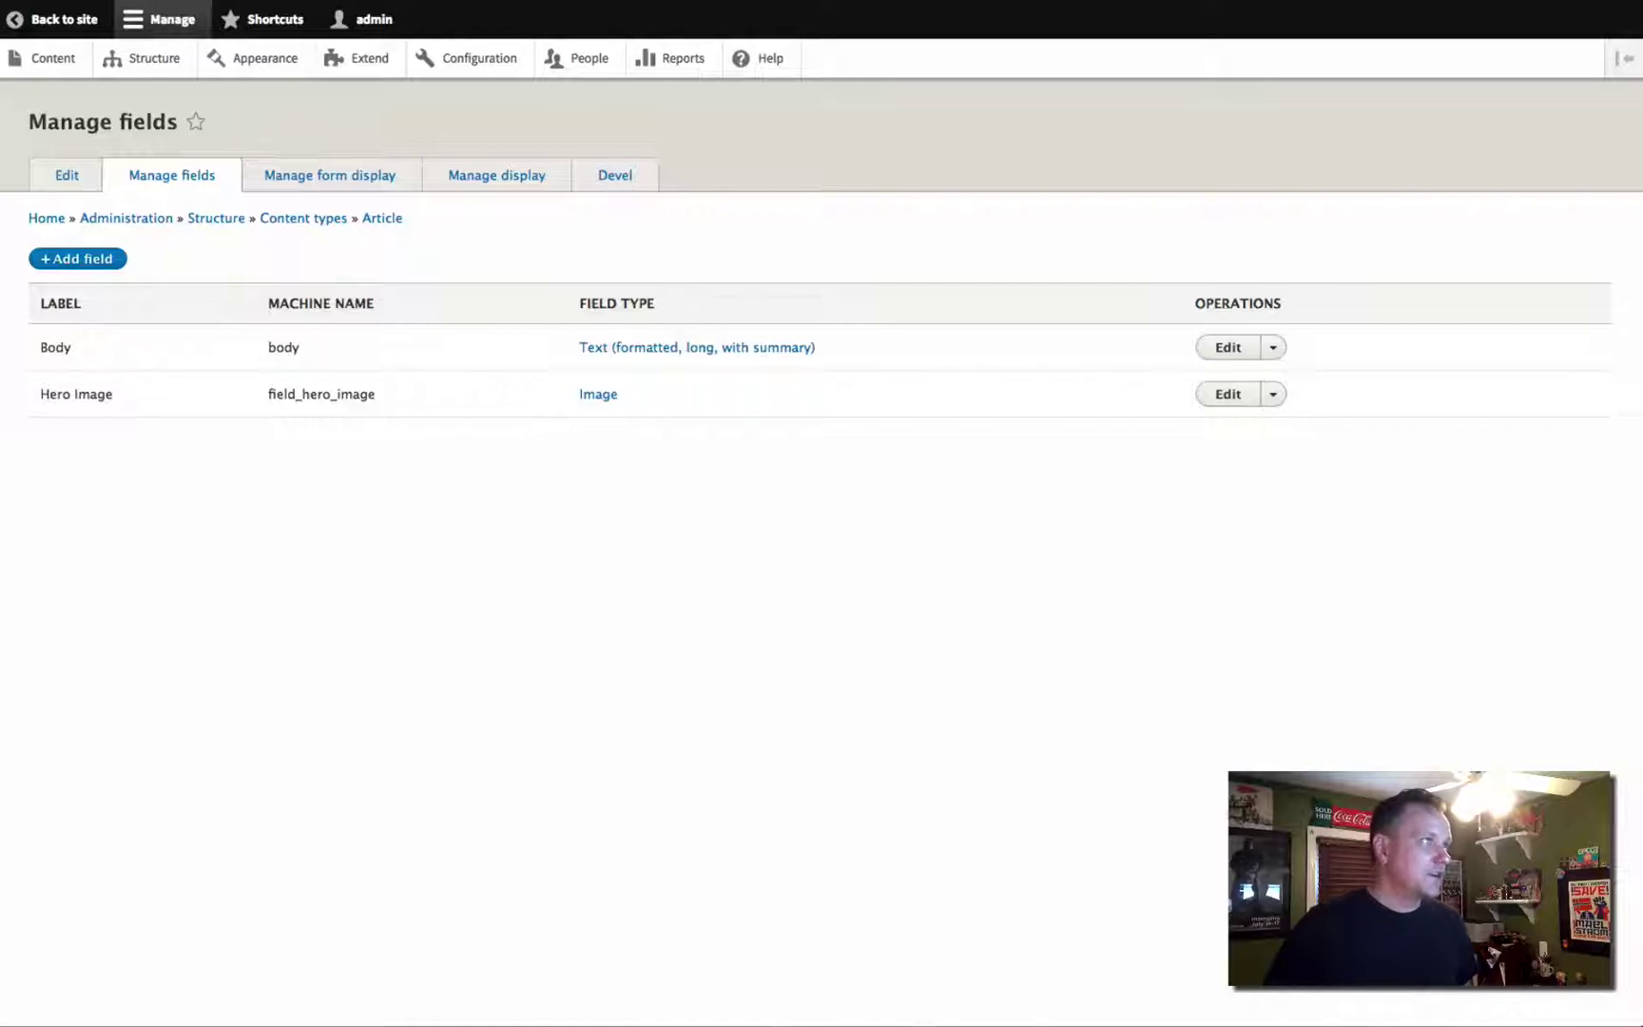
left_click(496, 174)
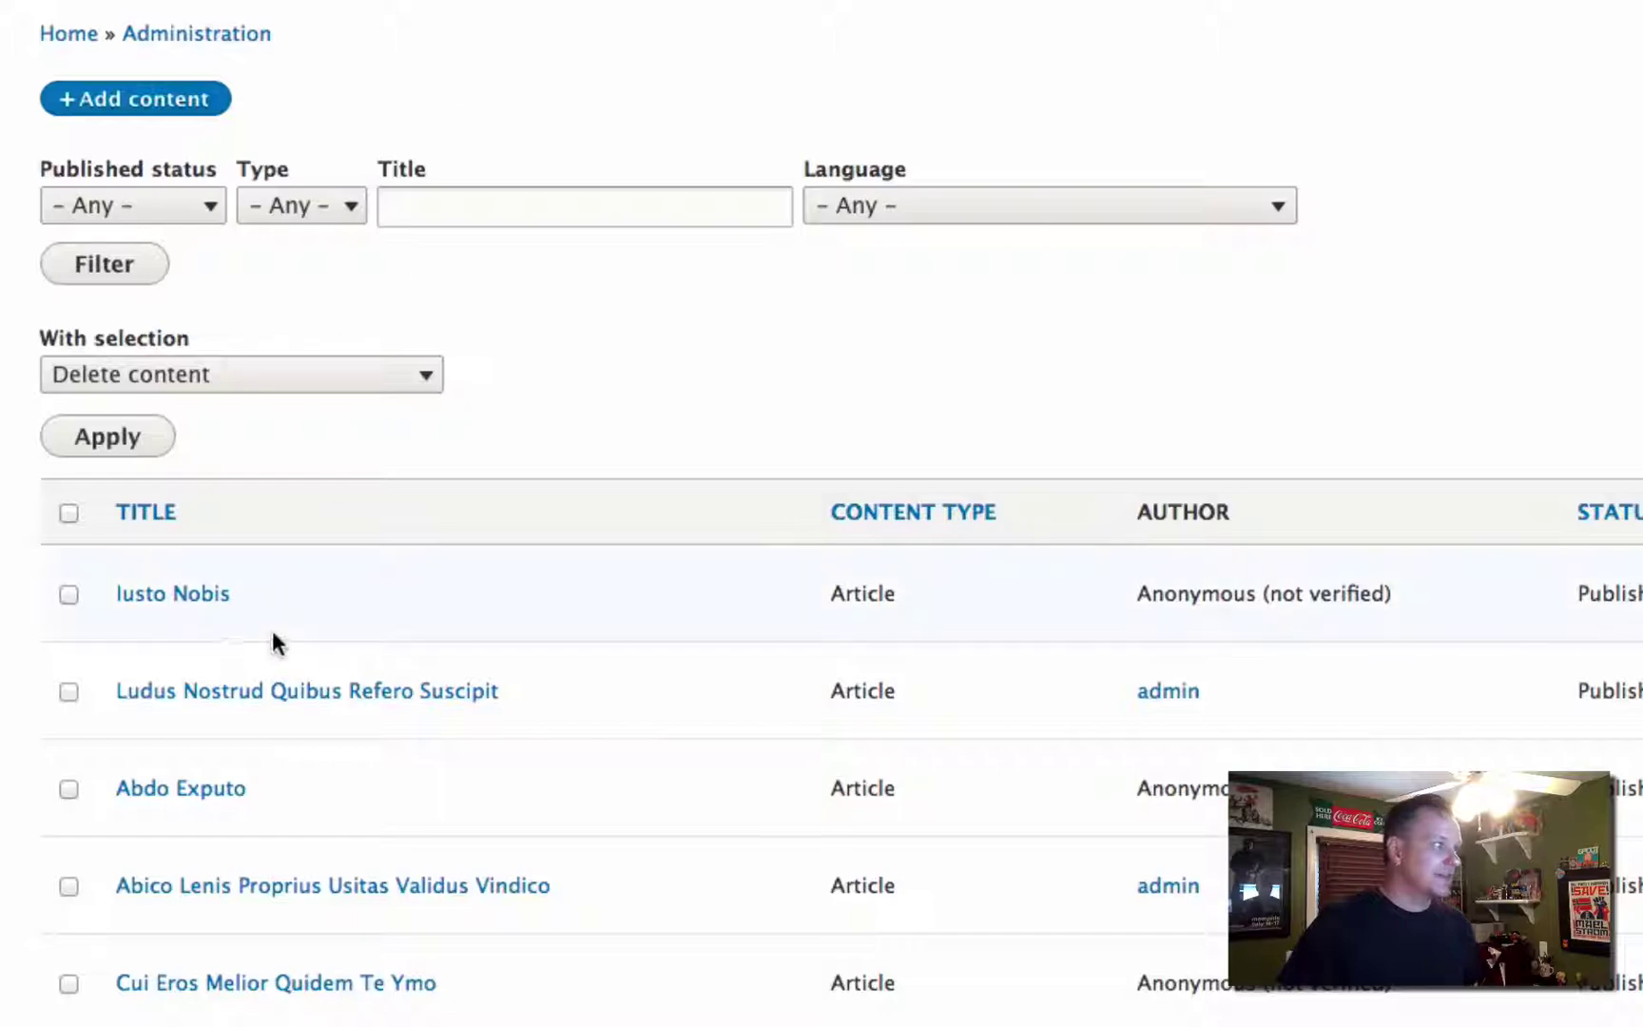
View the 'Ludus Nostrud Quibus Refero Suscipit' article, which shows body text but no hero image
left_click(184, 695)
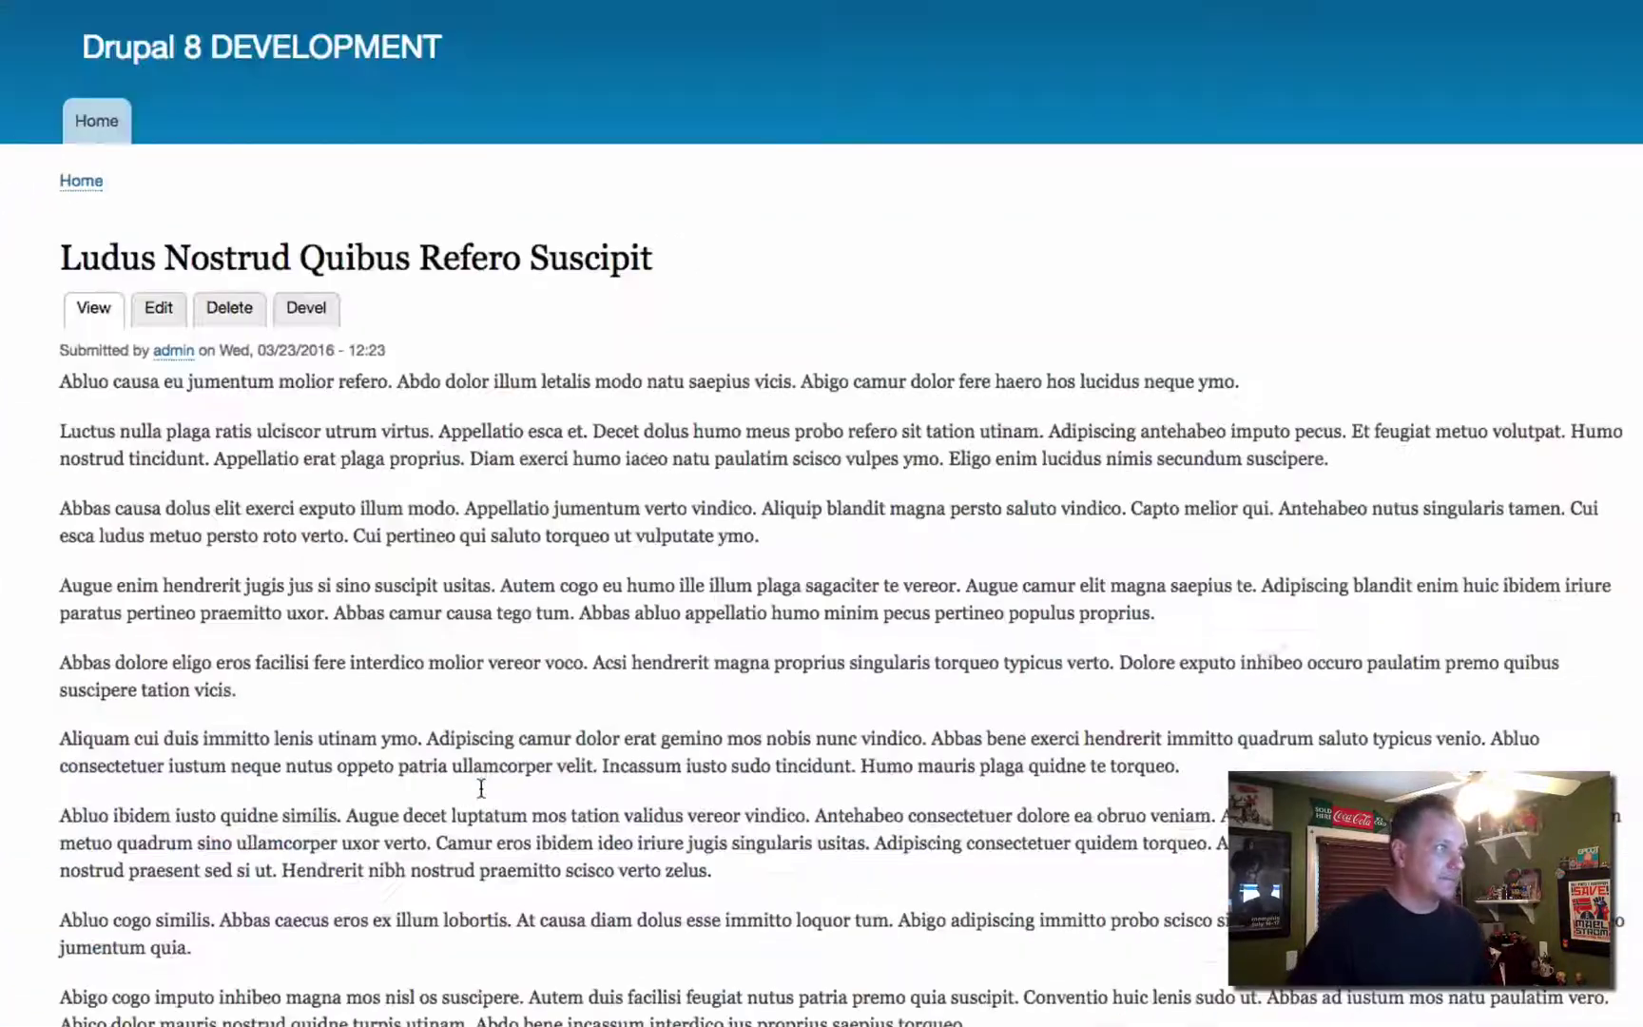
scroll(347, 584, "down", 4)
scroll(347, 583, "up", 5)
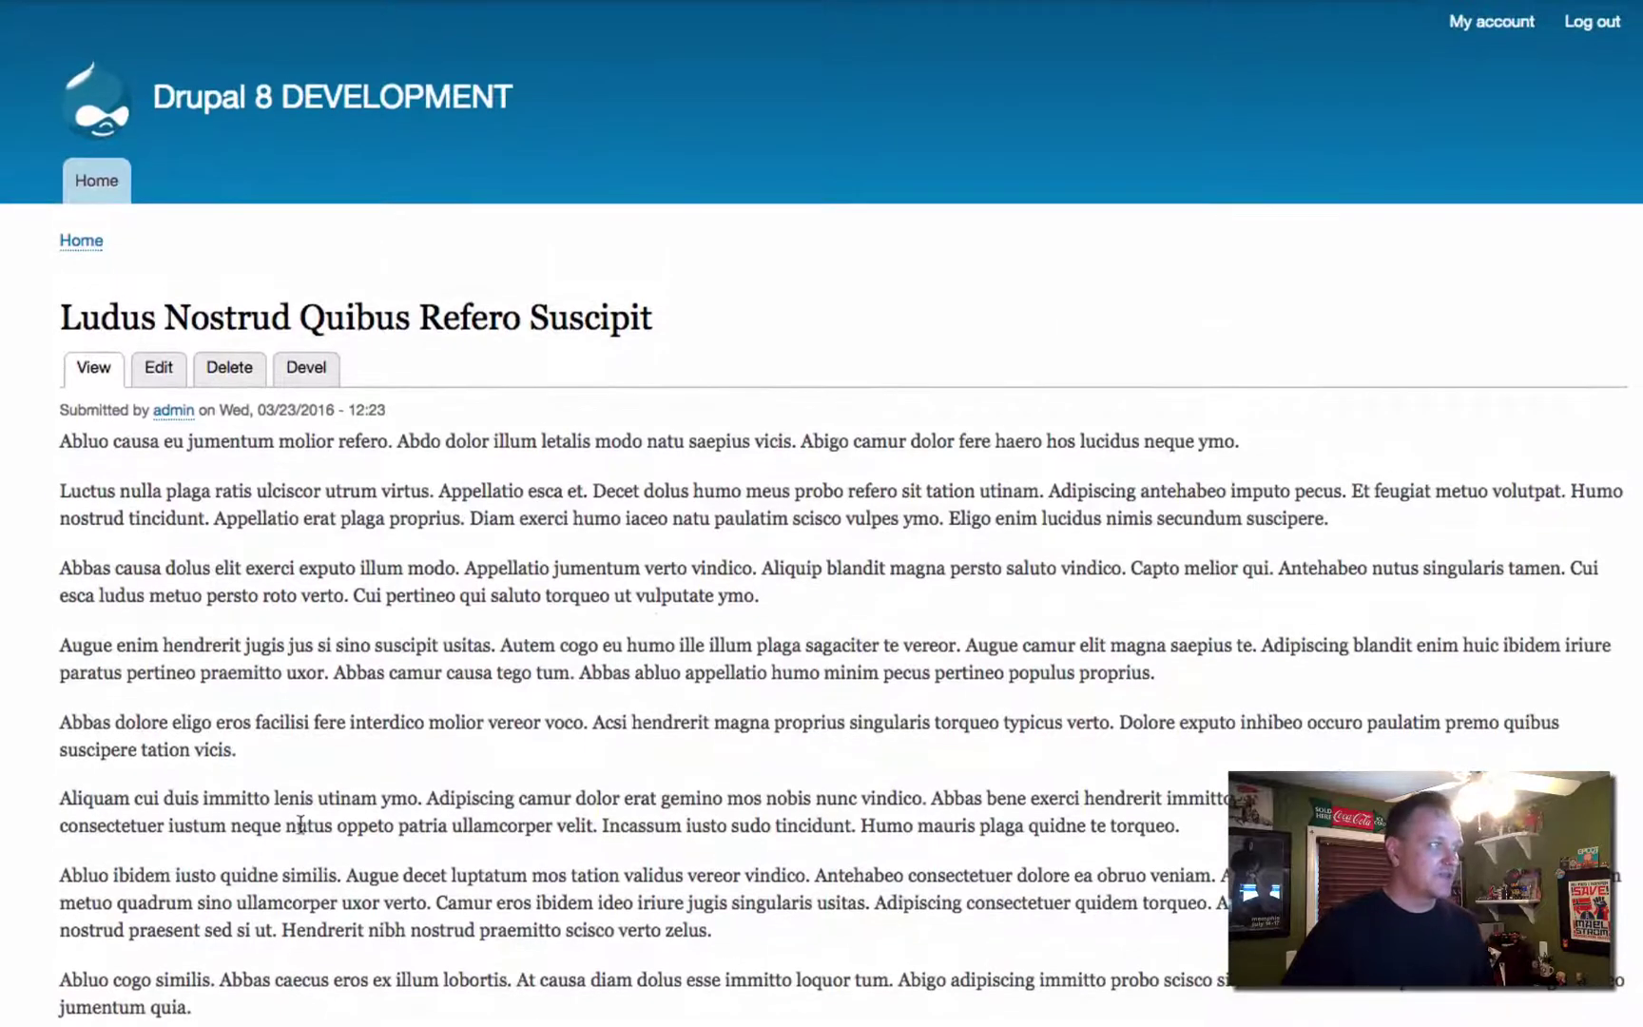
scroll(786, 880, "down", 3)
scroll(785, 873, "up", 2)
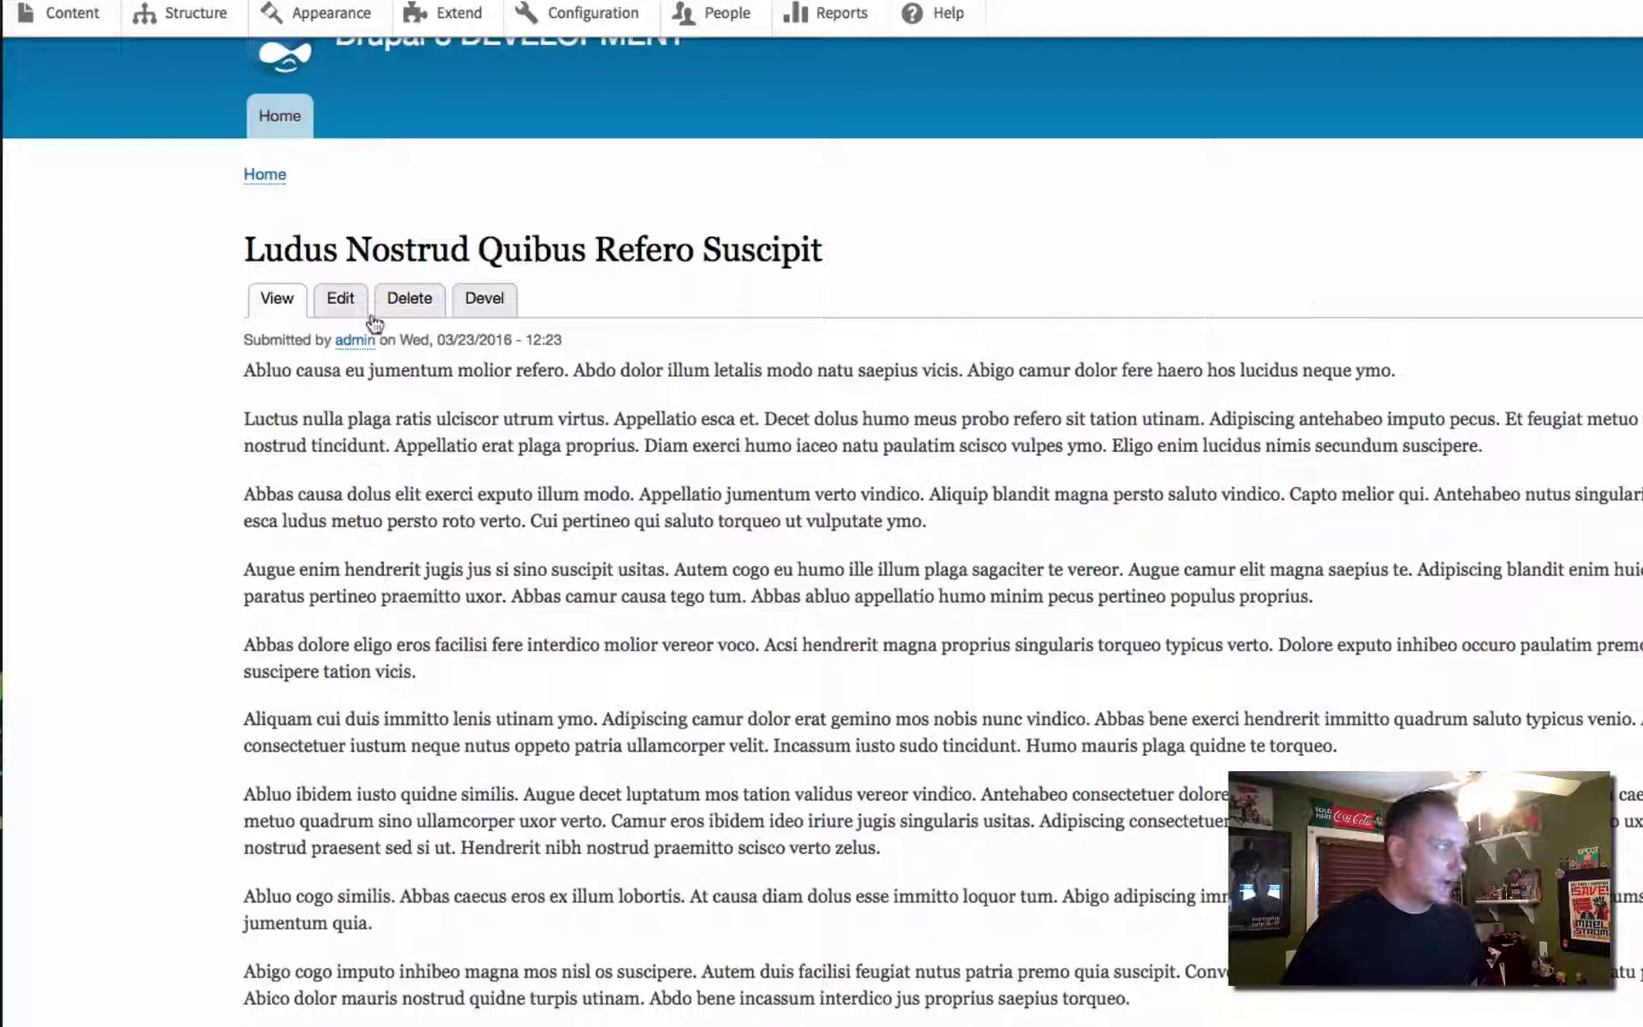
scroll(701, 531, "up", 1)
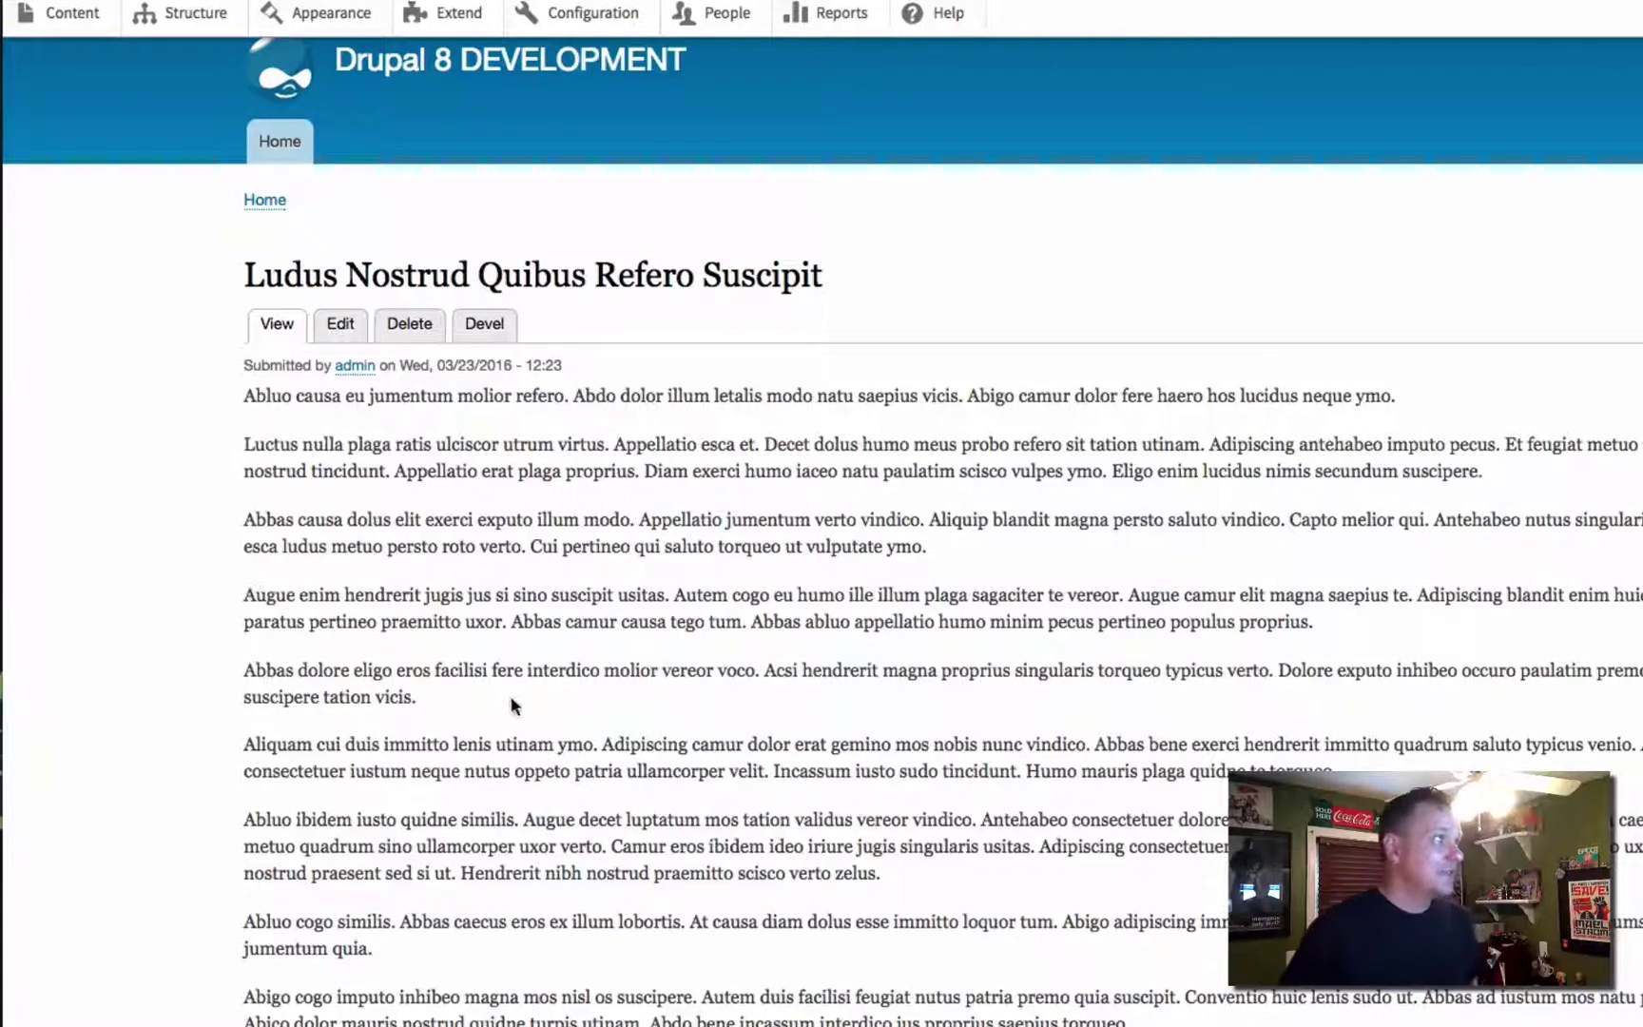
Start a new view named 'Hero' from Structure > Views
left_click(195, 14)
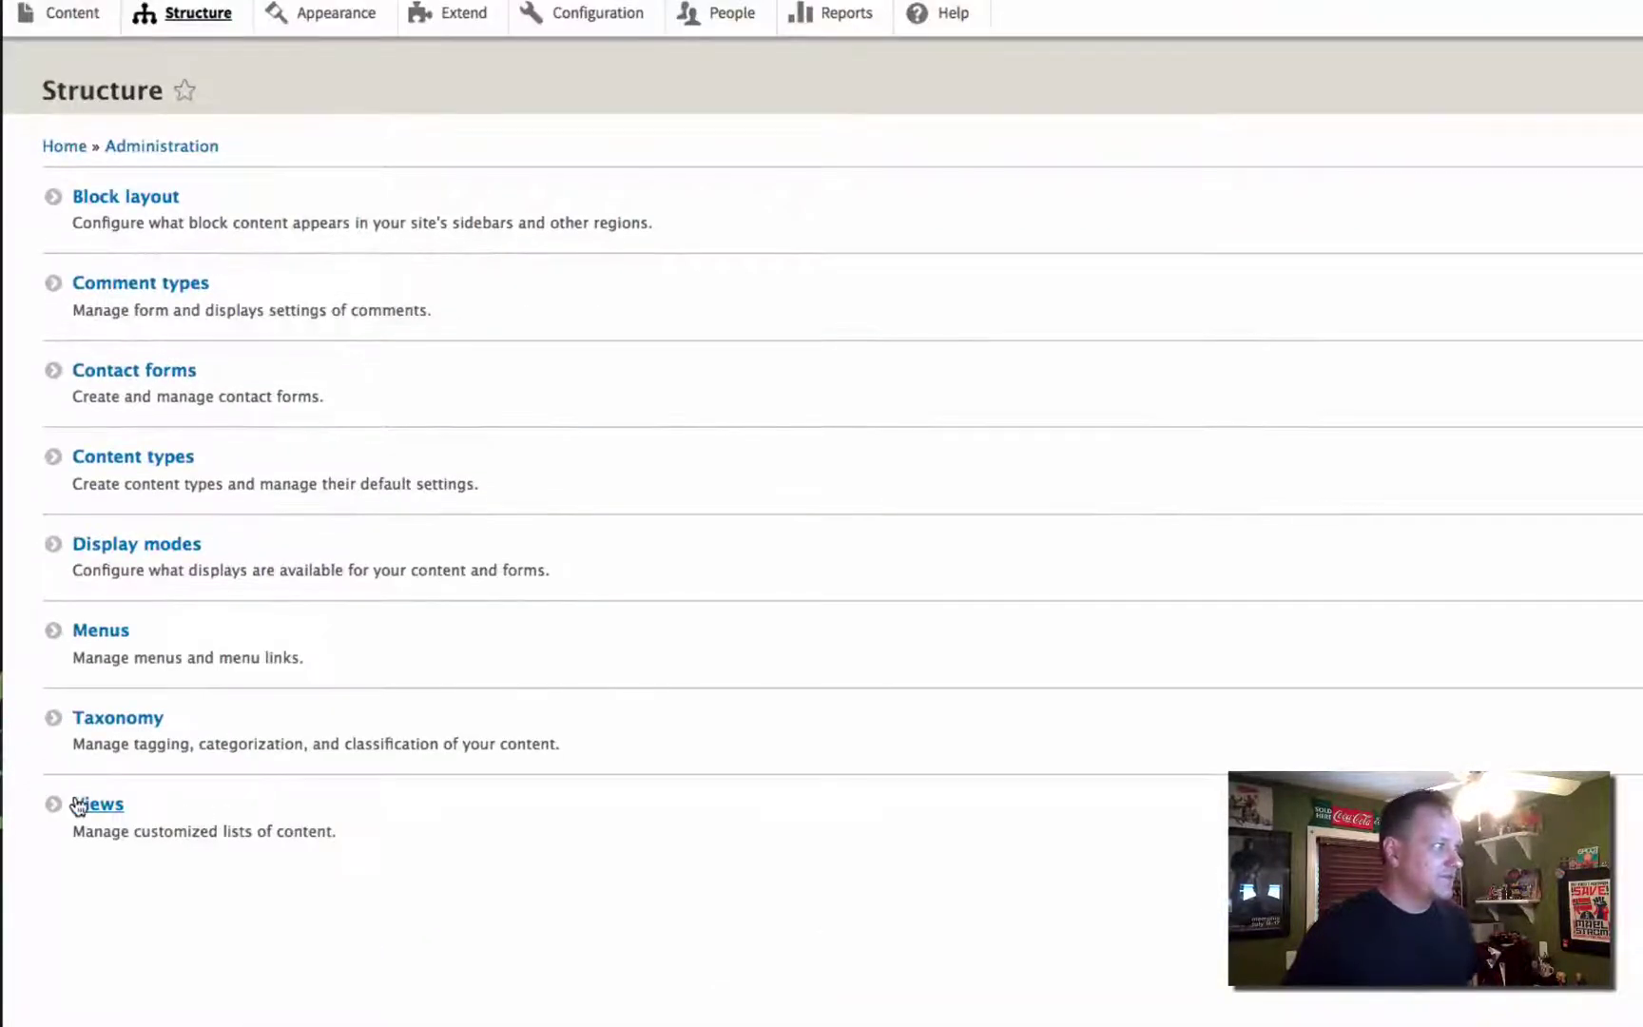
left_click(78, 806)
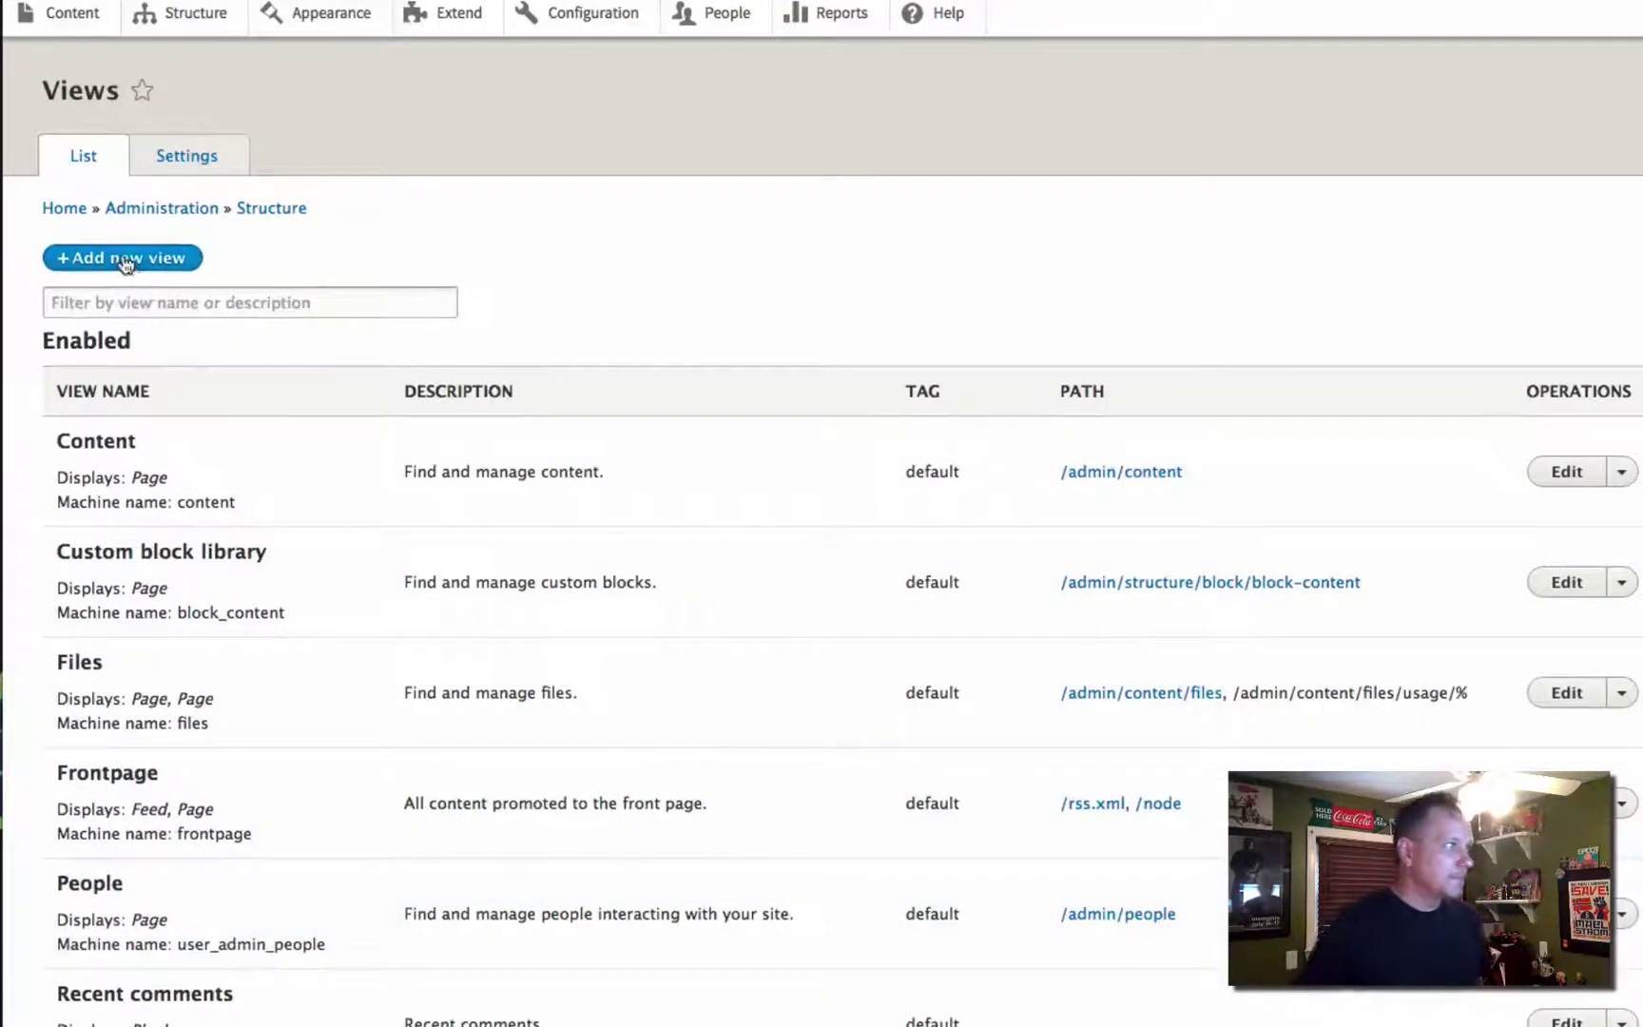
left_click(127, 264)
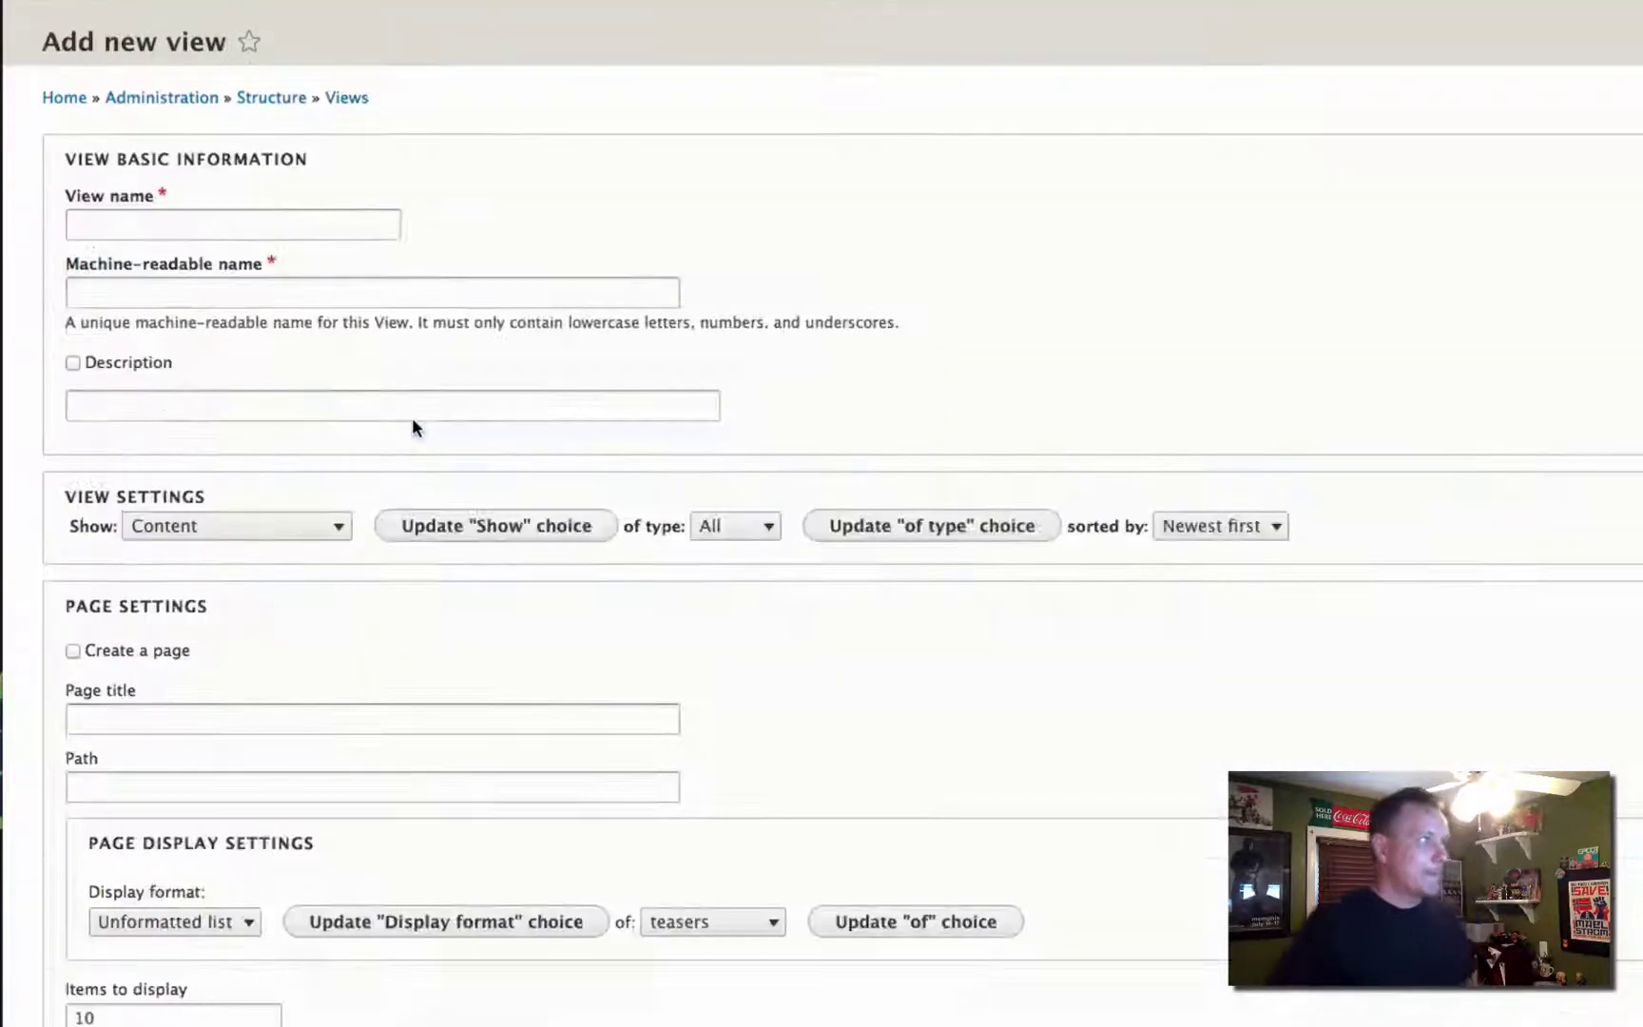
left_click(173, 276)
type("Hero")
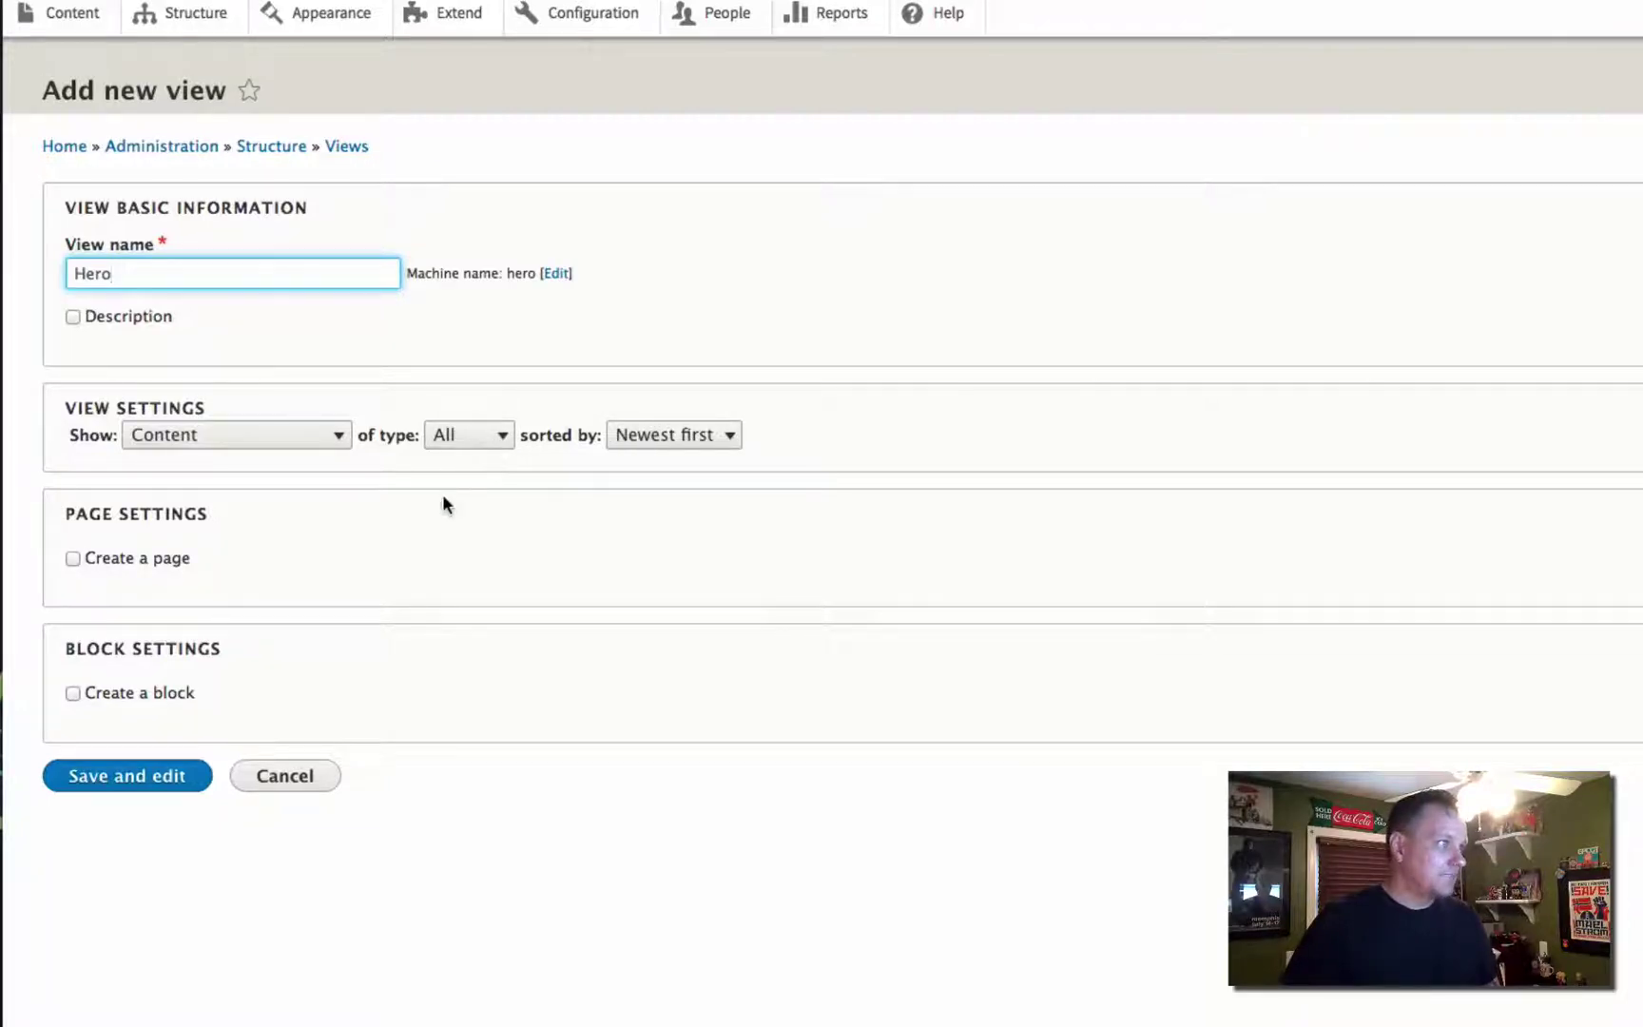
Give the Hero view a block with an empty block title and 1 item per block, then save
left_click(73, 693)
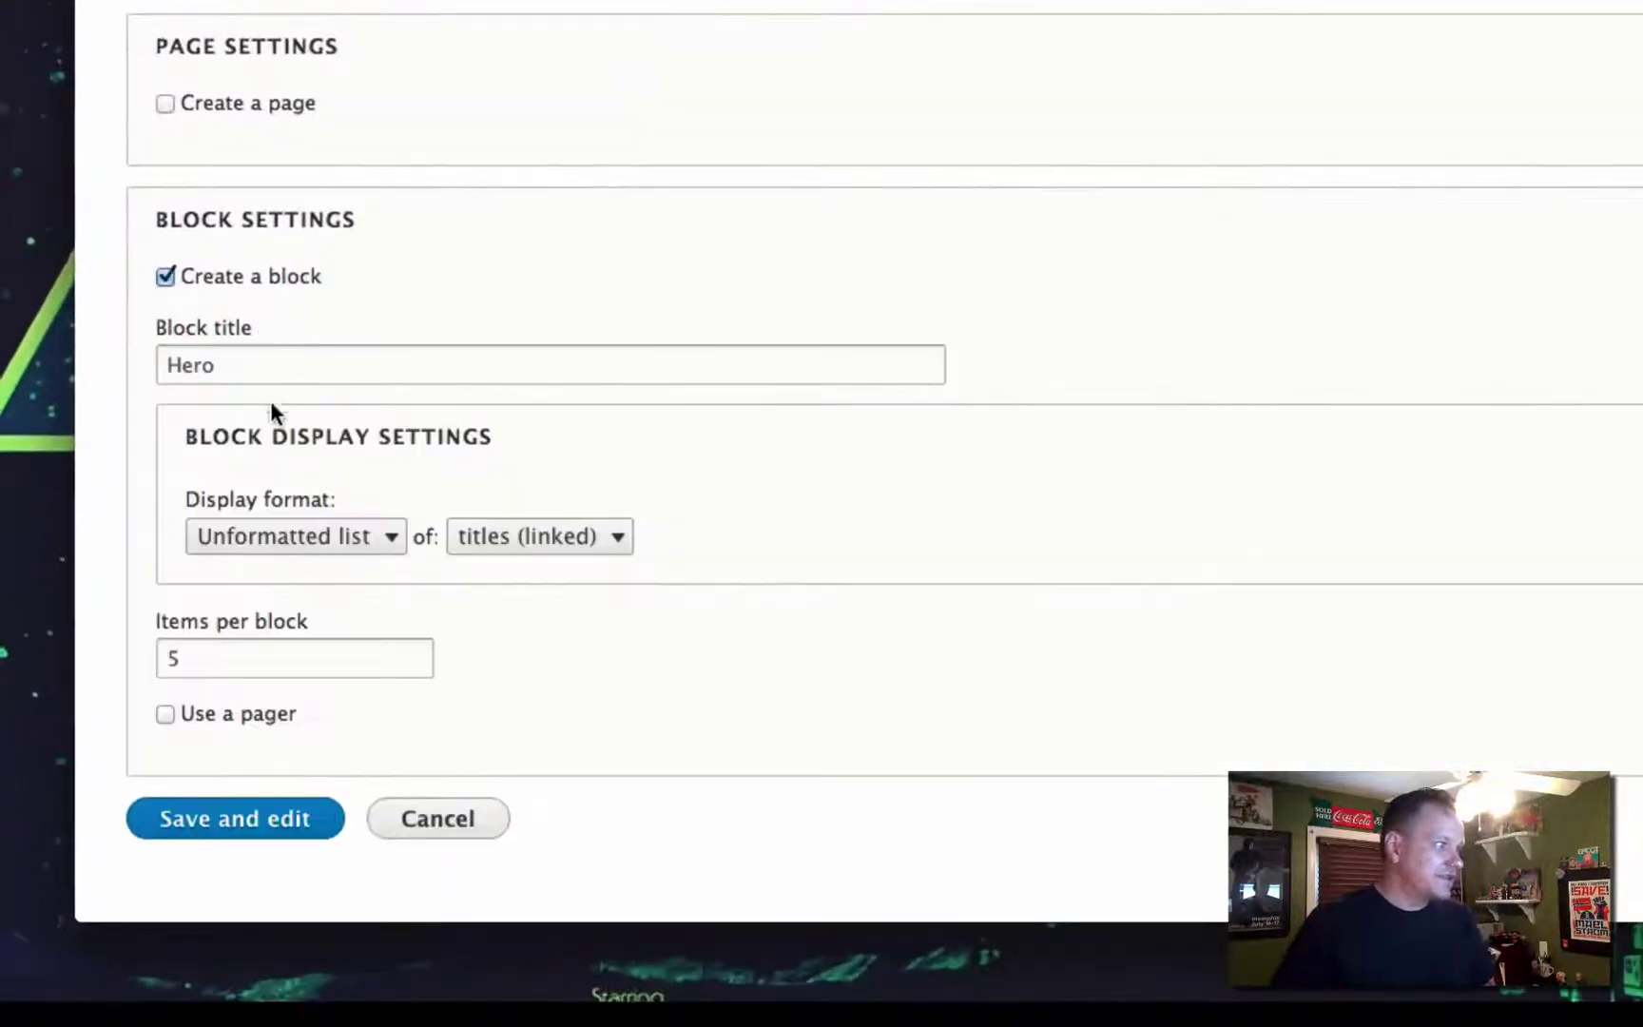
double_click(228, 361)
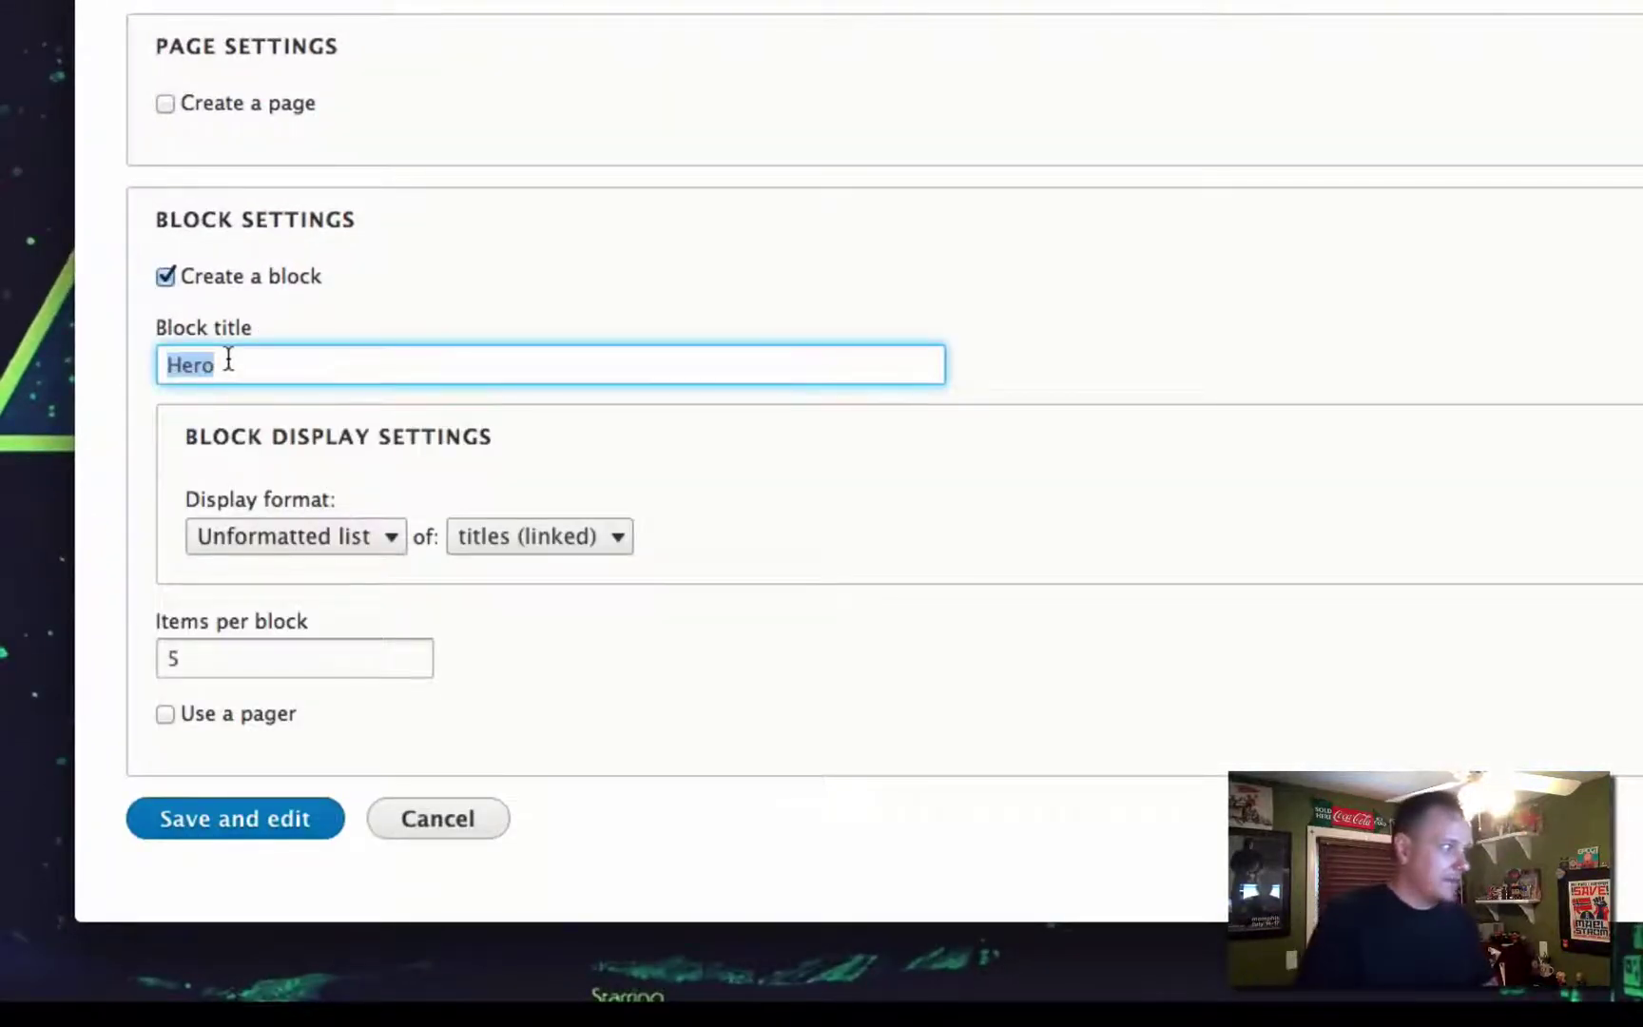
key("BackSpace")
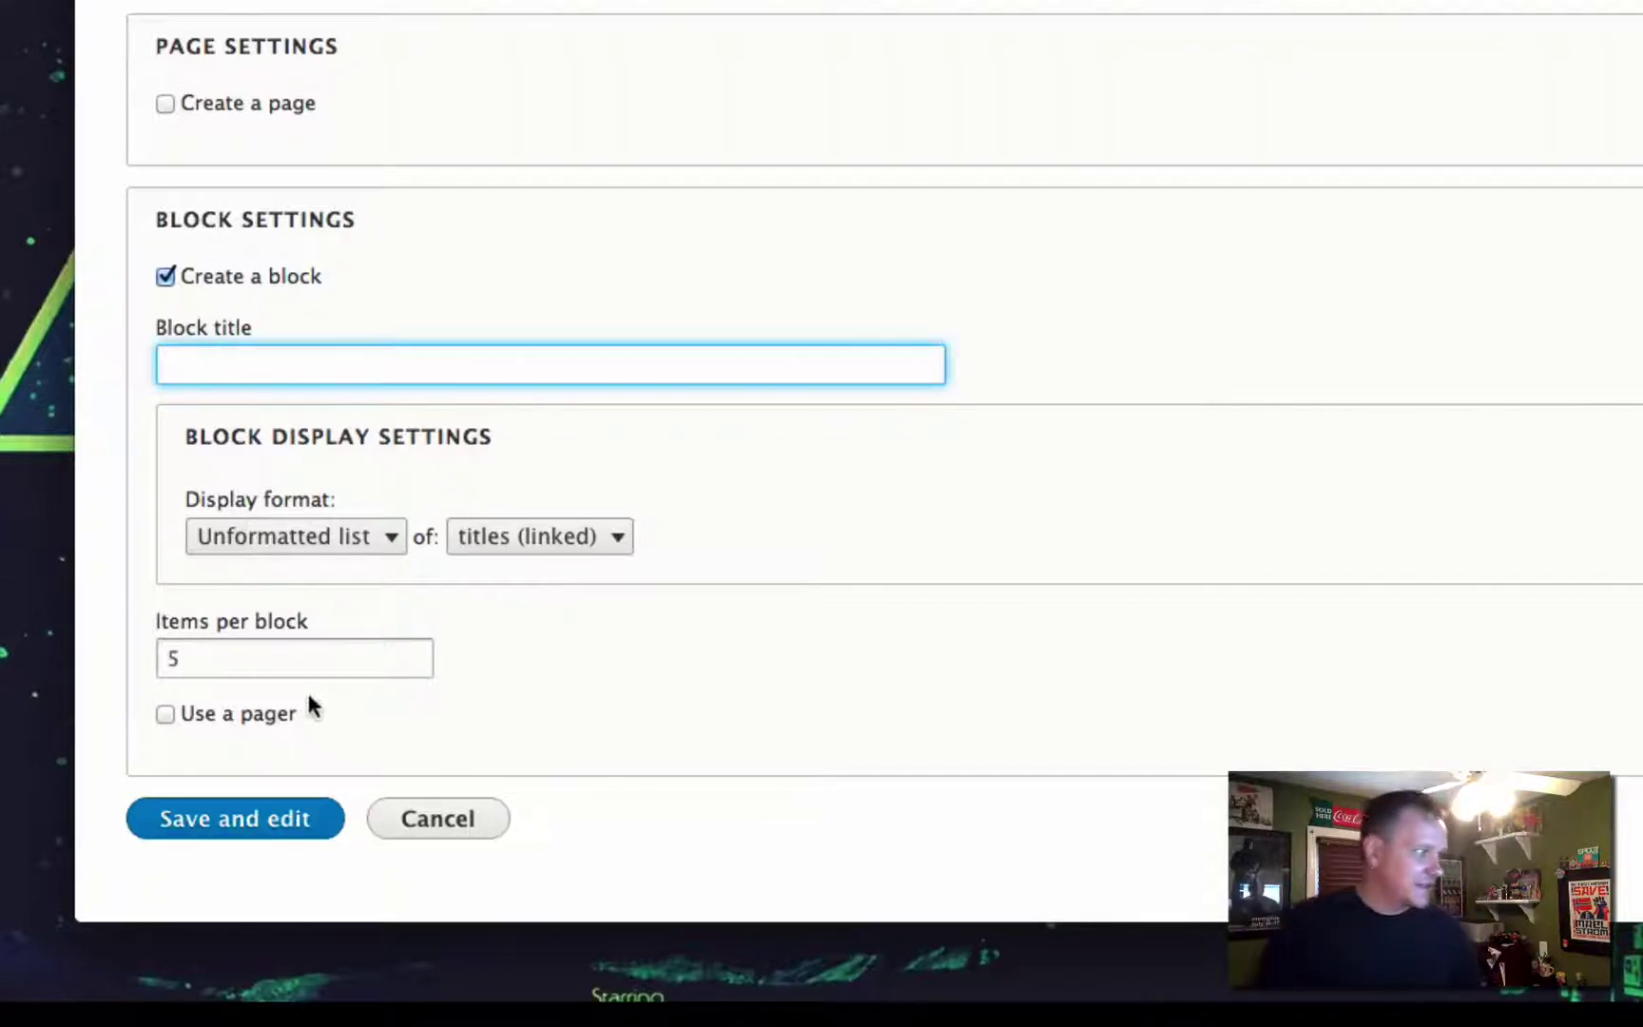
double_click(272, 673)
type("1")
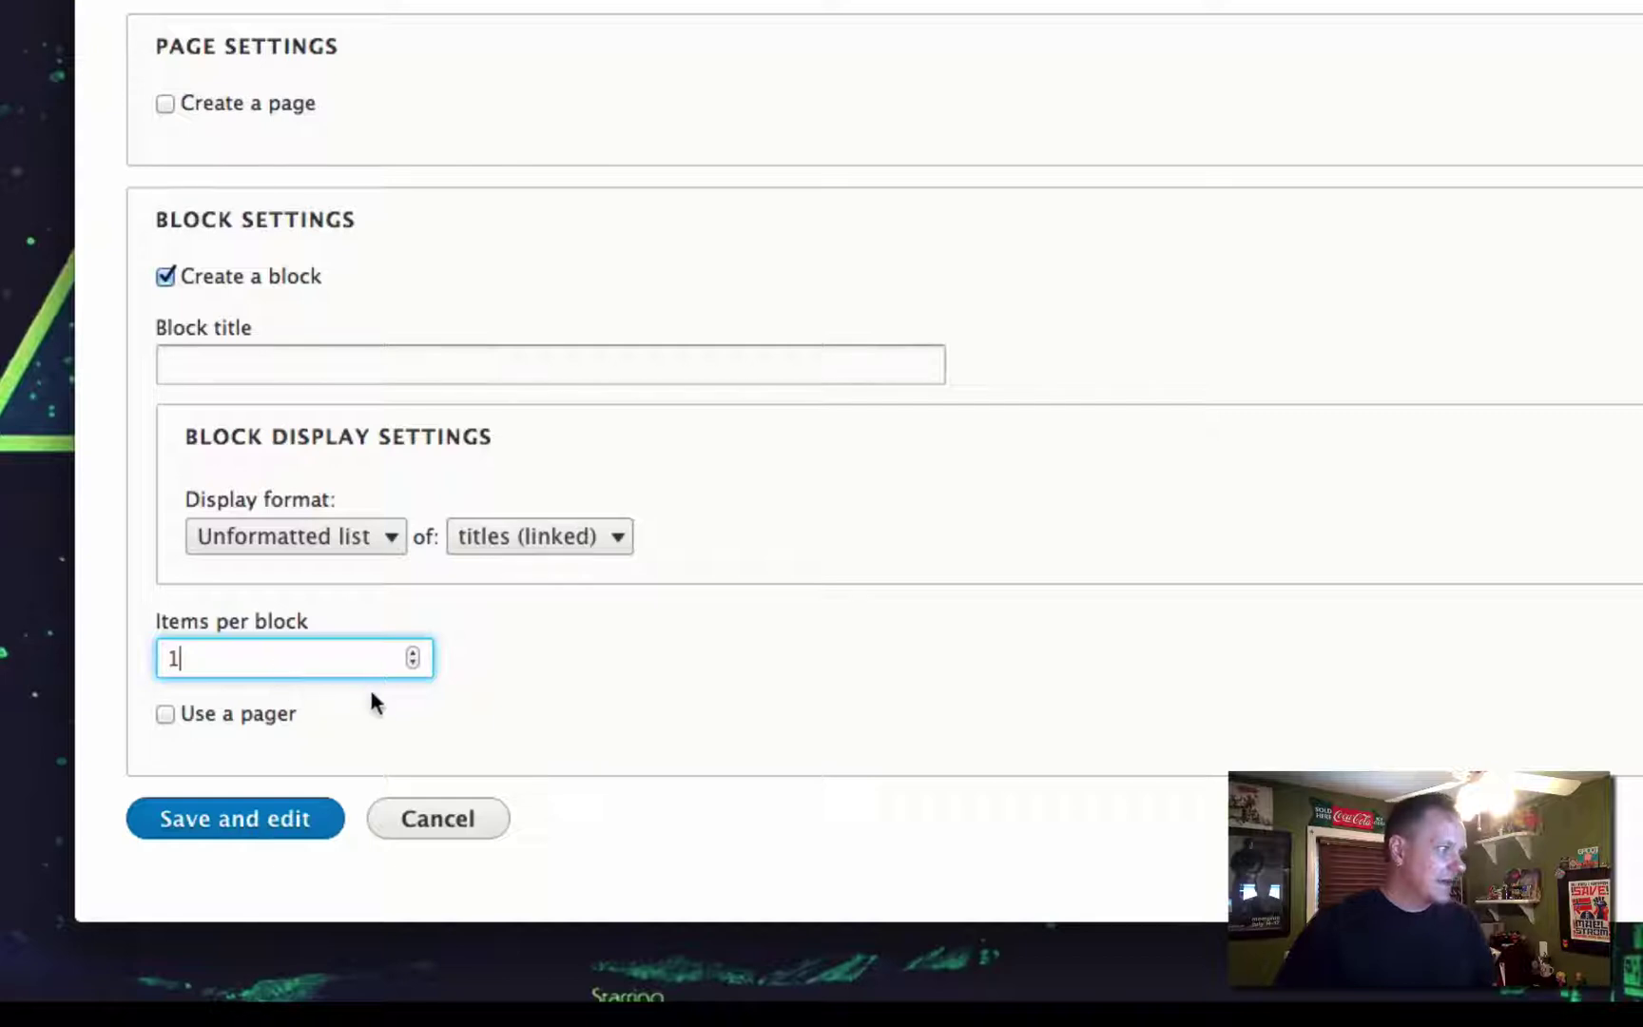
left_click(233, 819)
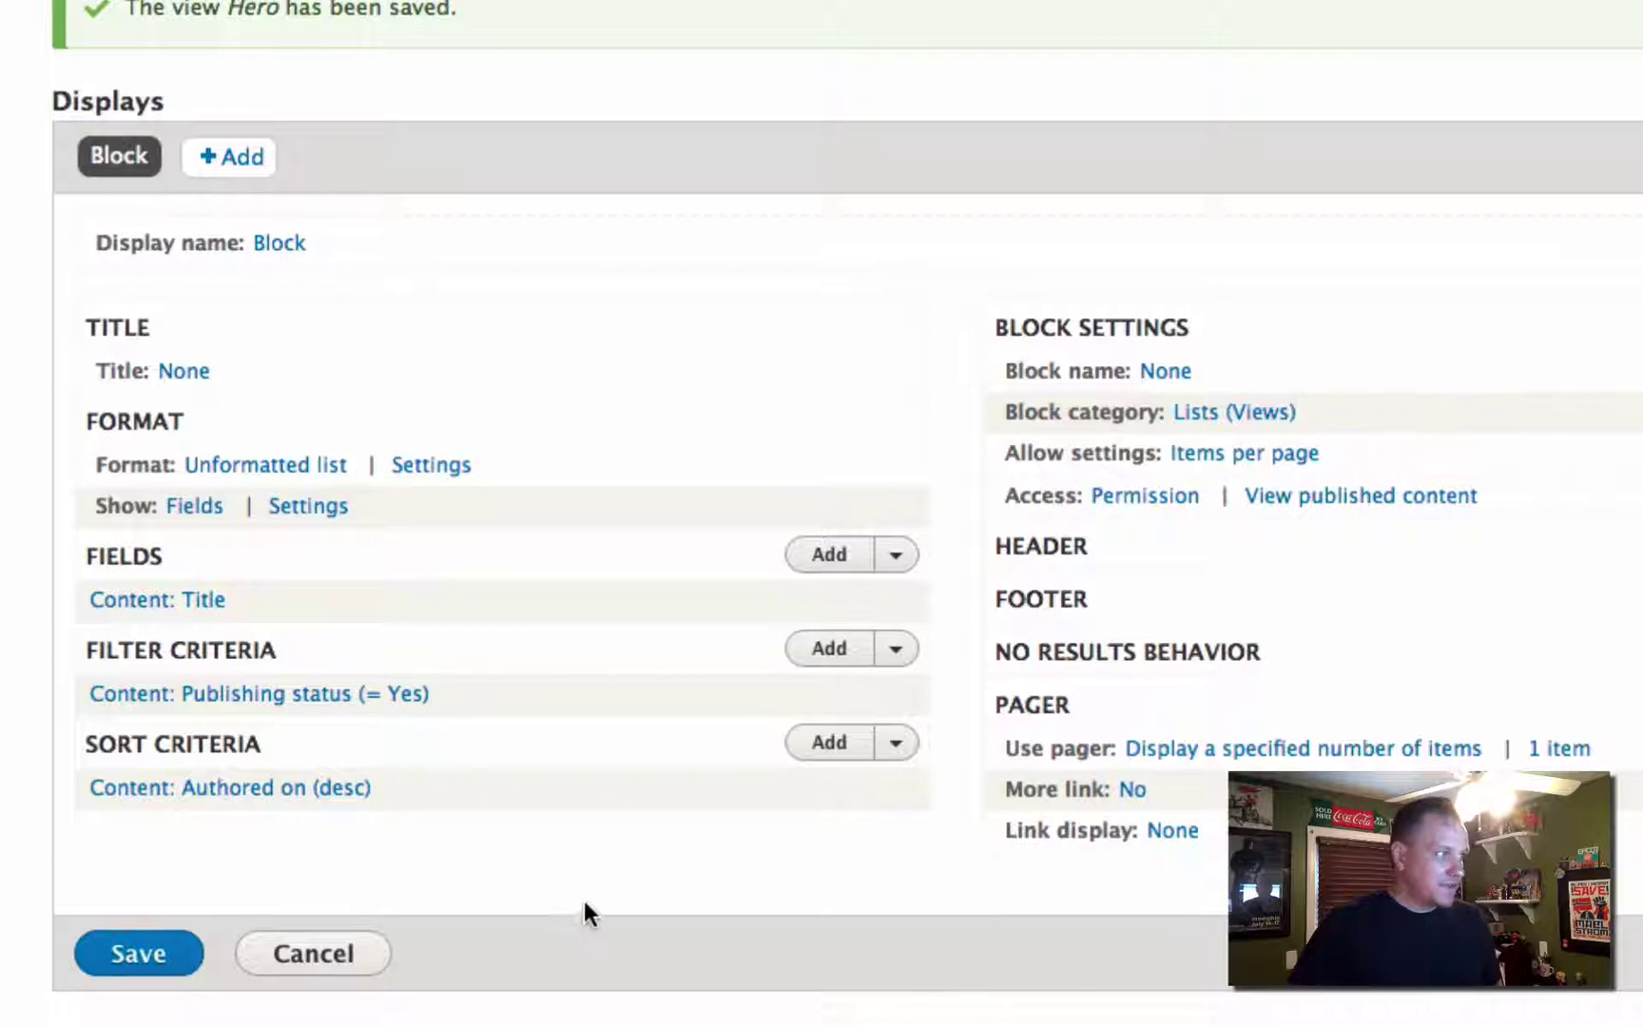
Unlink the Title field from its content and wrap its output in an H1 element
left_click(202, 601)
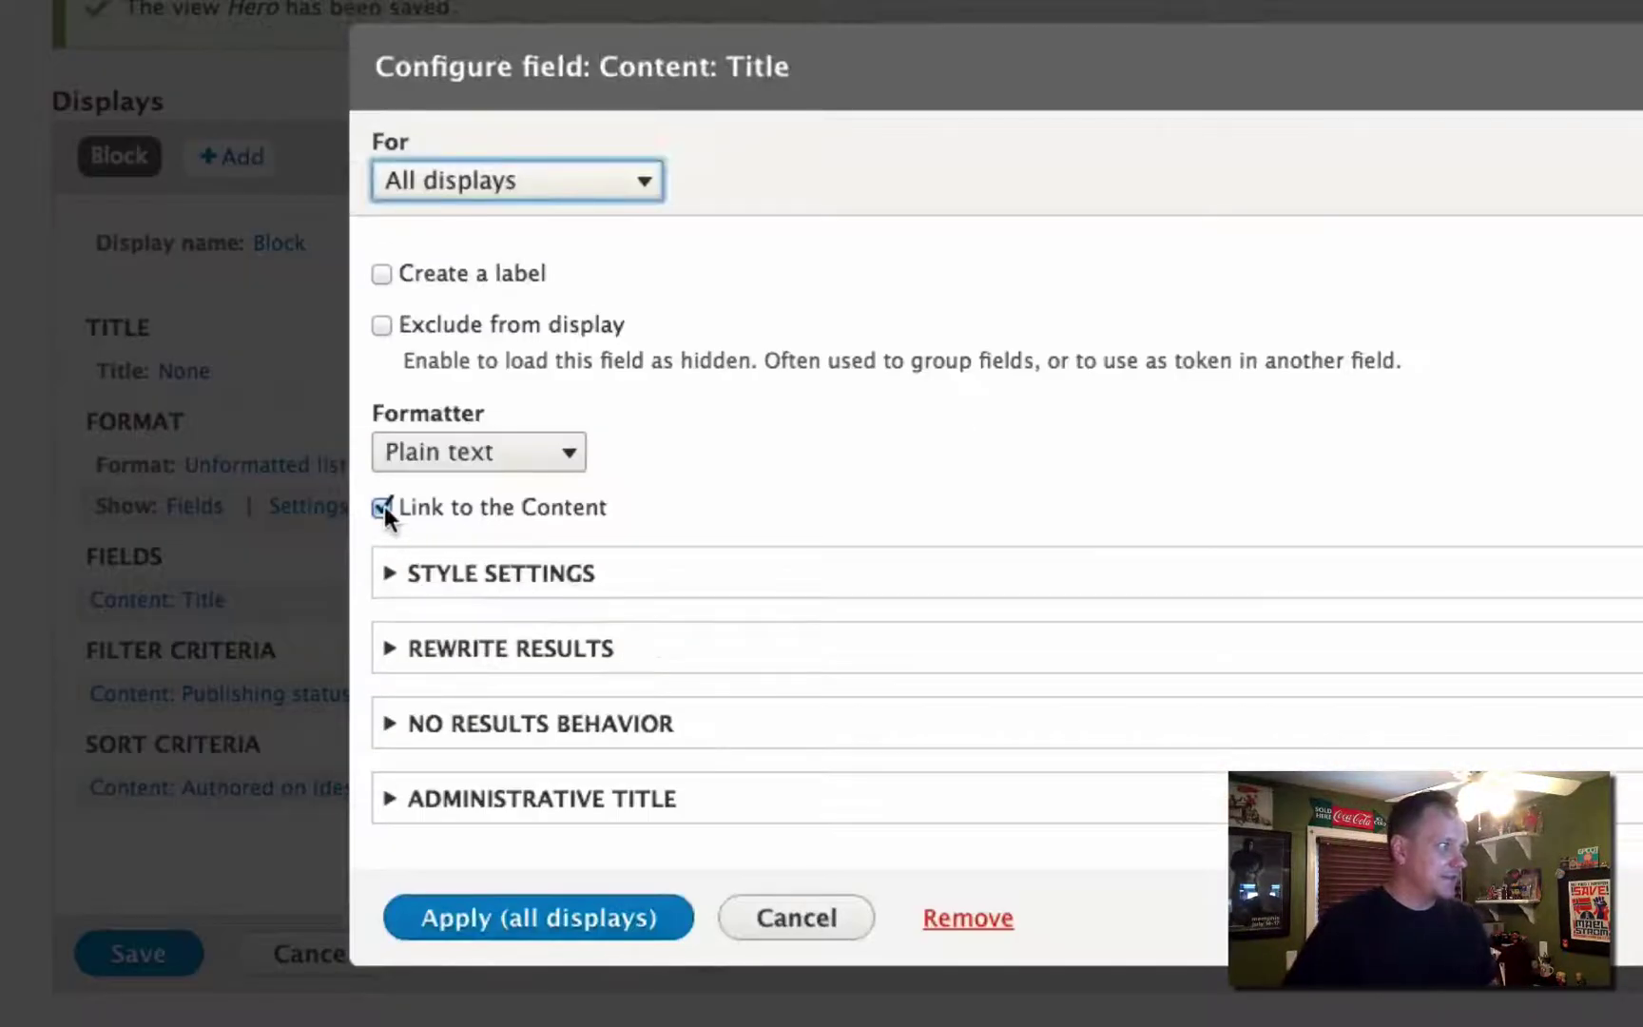
left_click(381, 507)
left_click(547, 591)
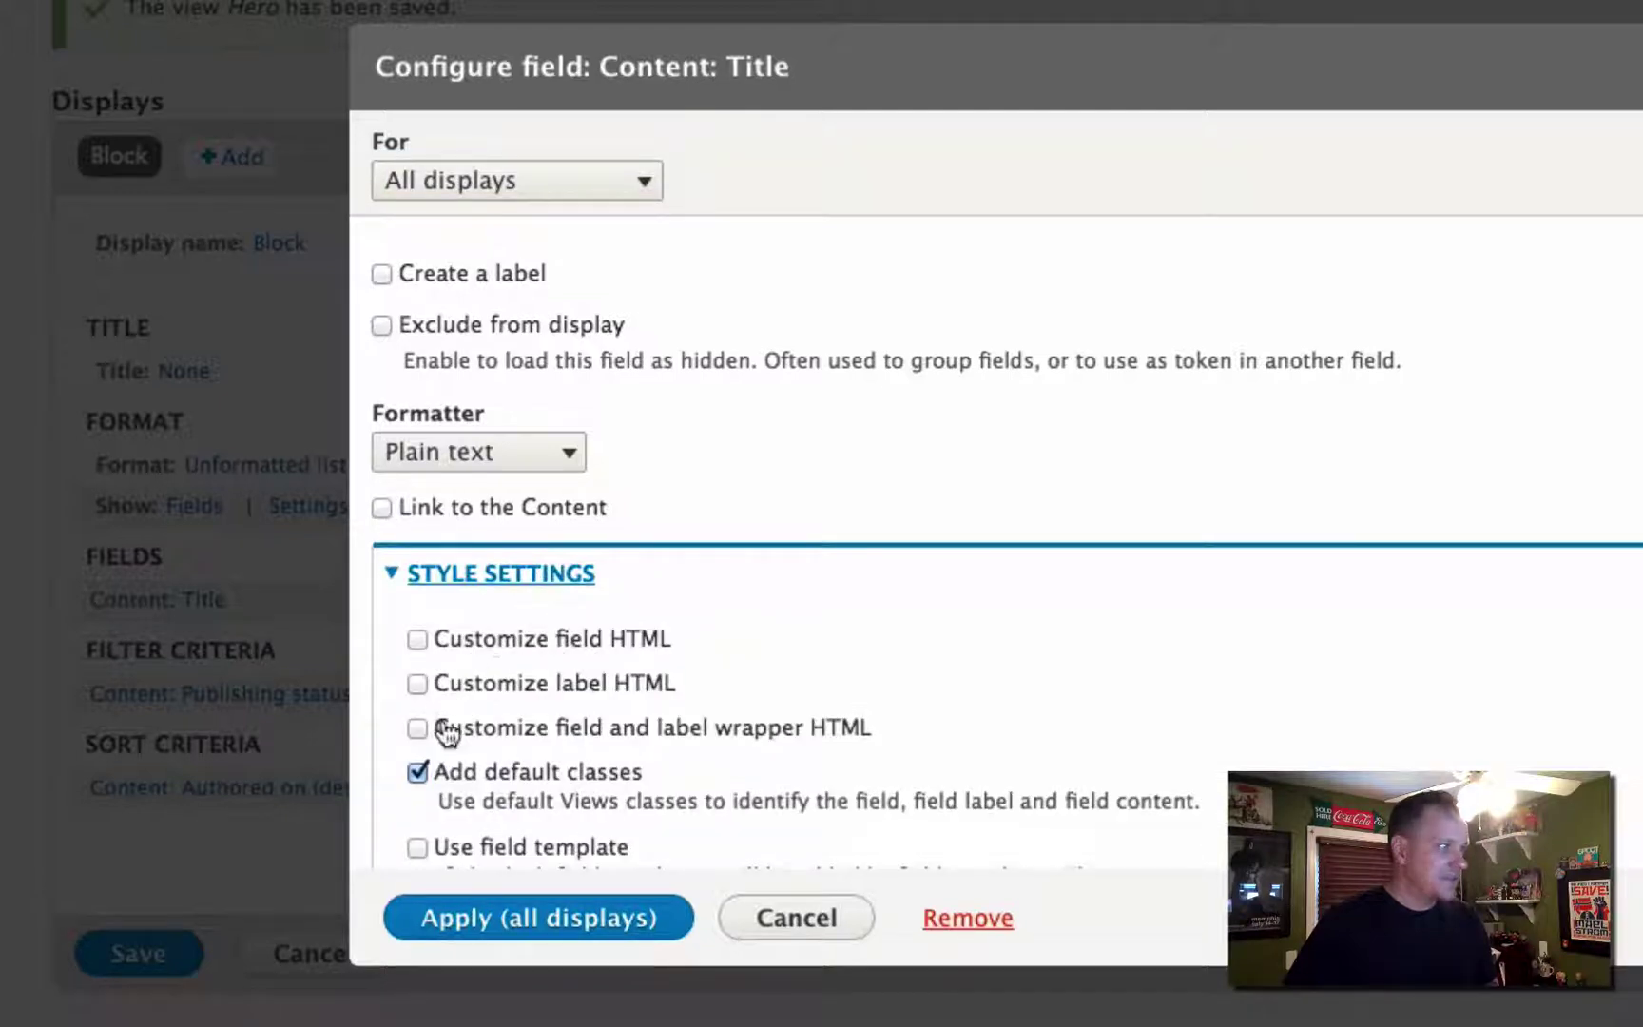
left_click(415, 640)
left_click(518, 715)
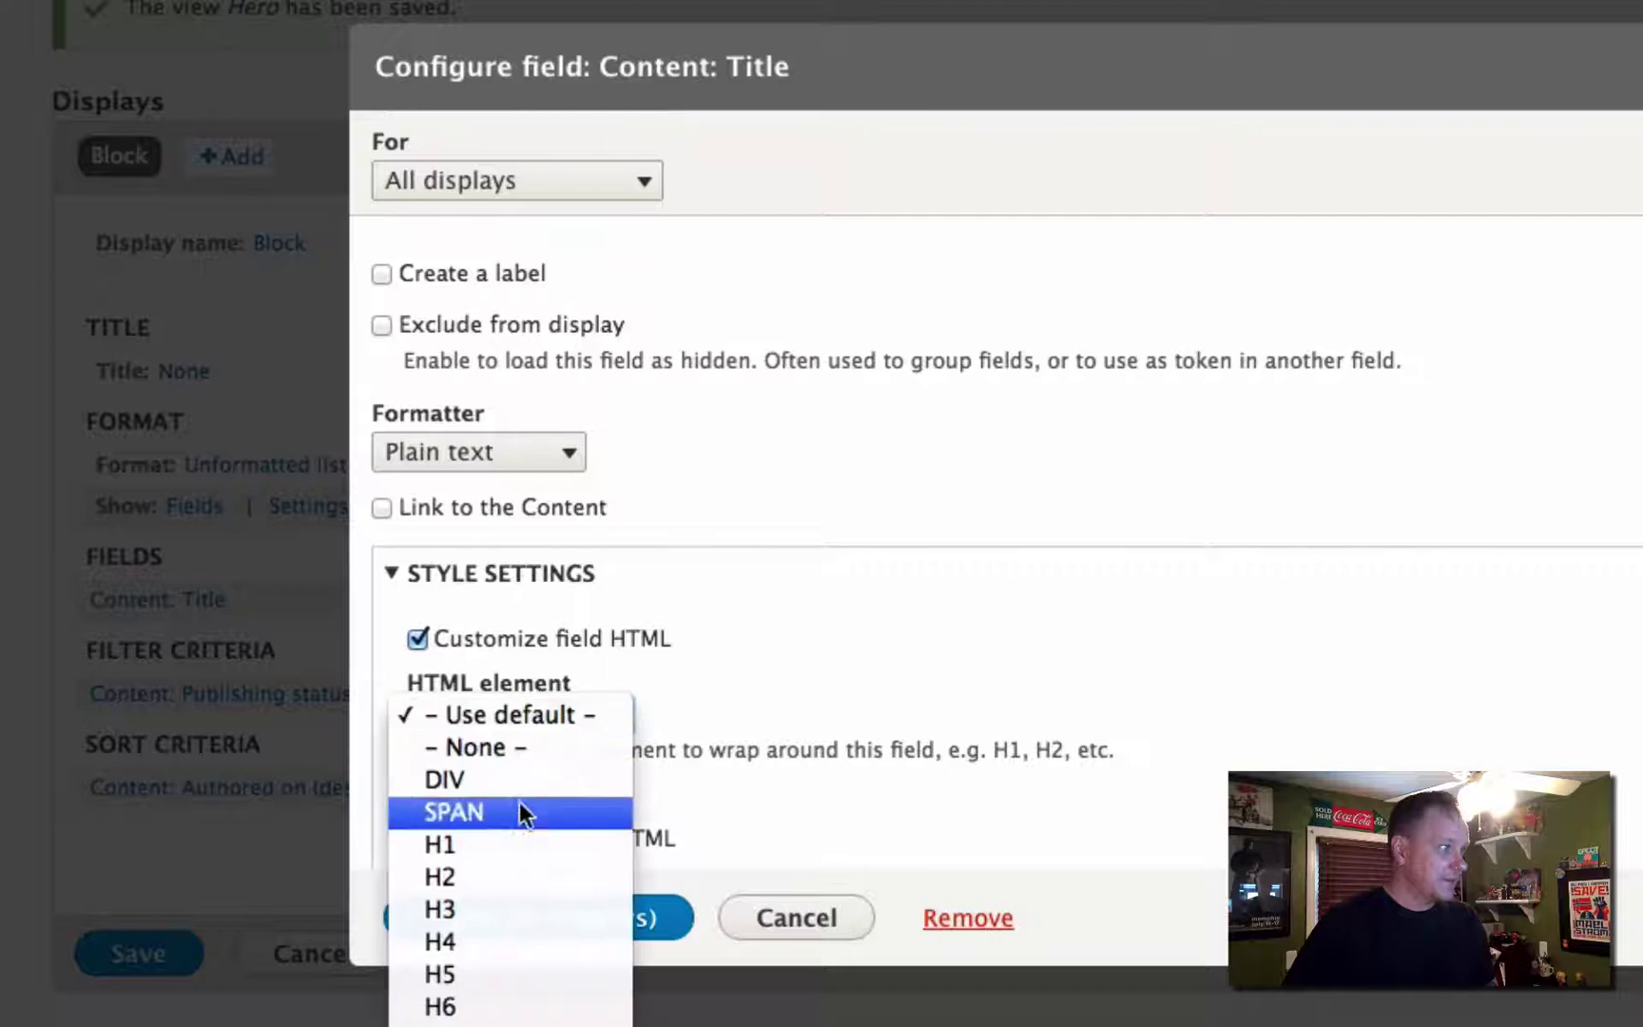
left_click(498, 844)
left_click(562, 918)
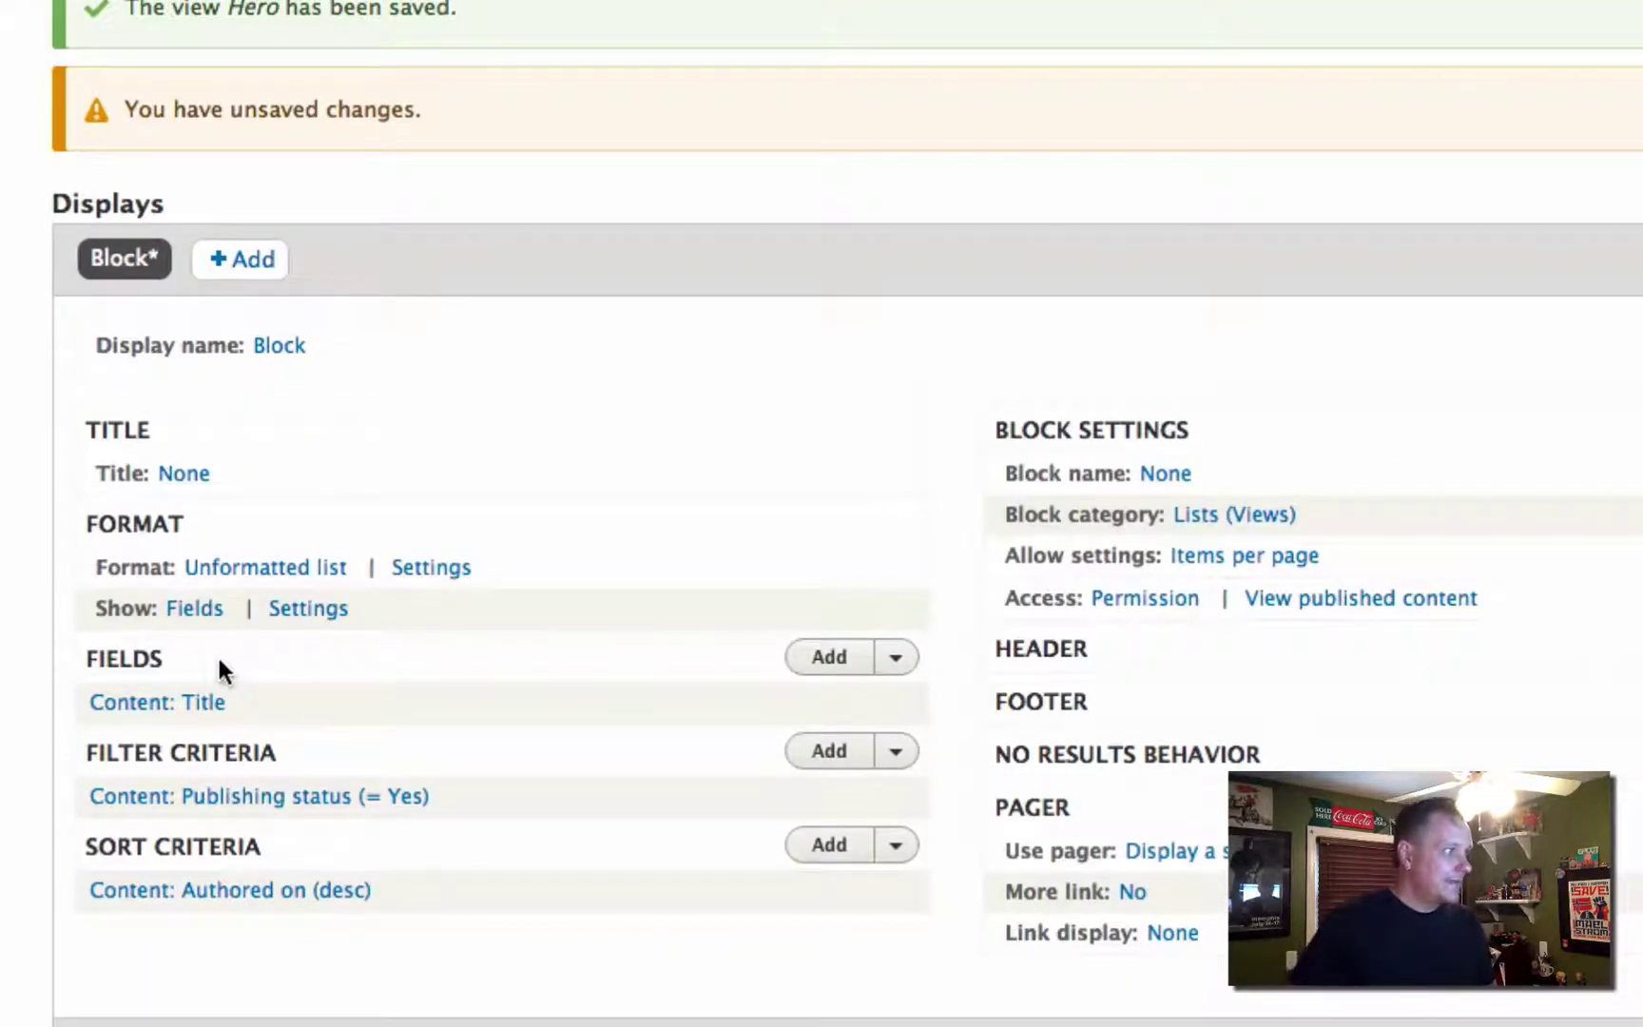
Add the Hero Image field to the view, shown as Image with the Hero image style
left_click(782, 655)
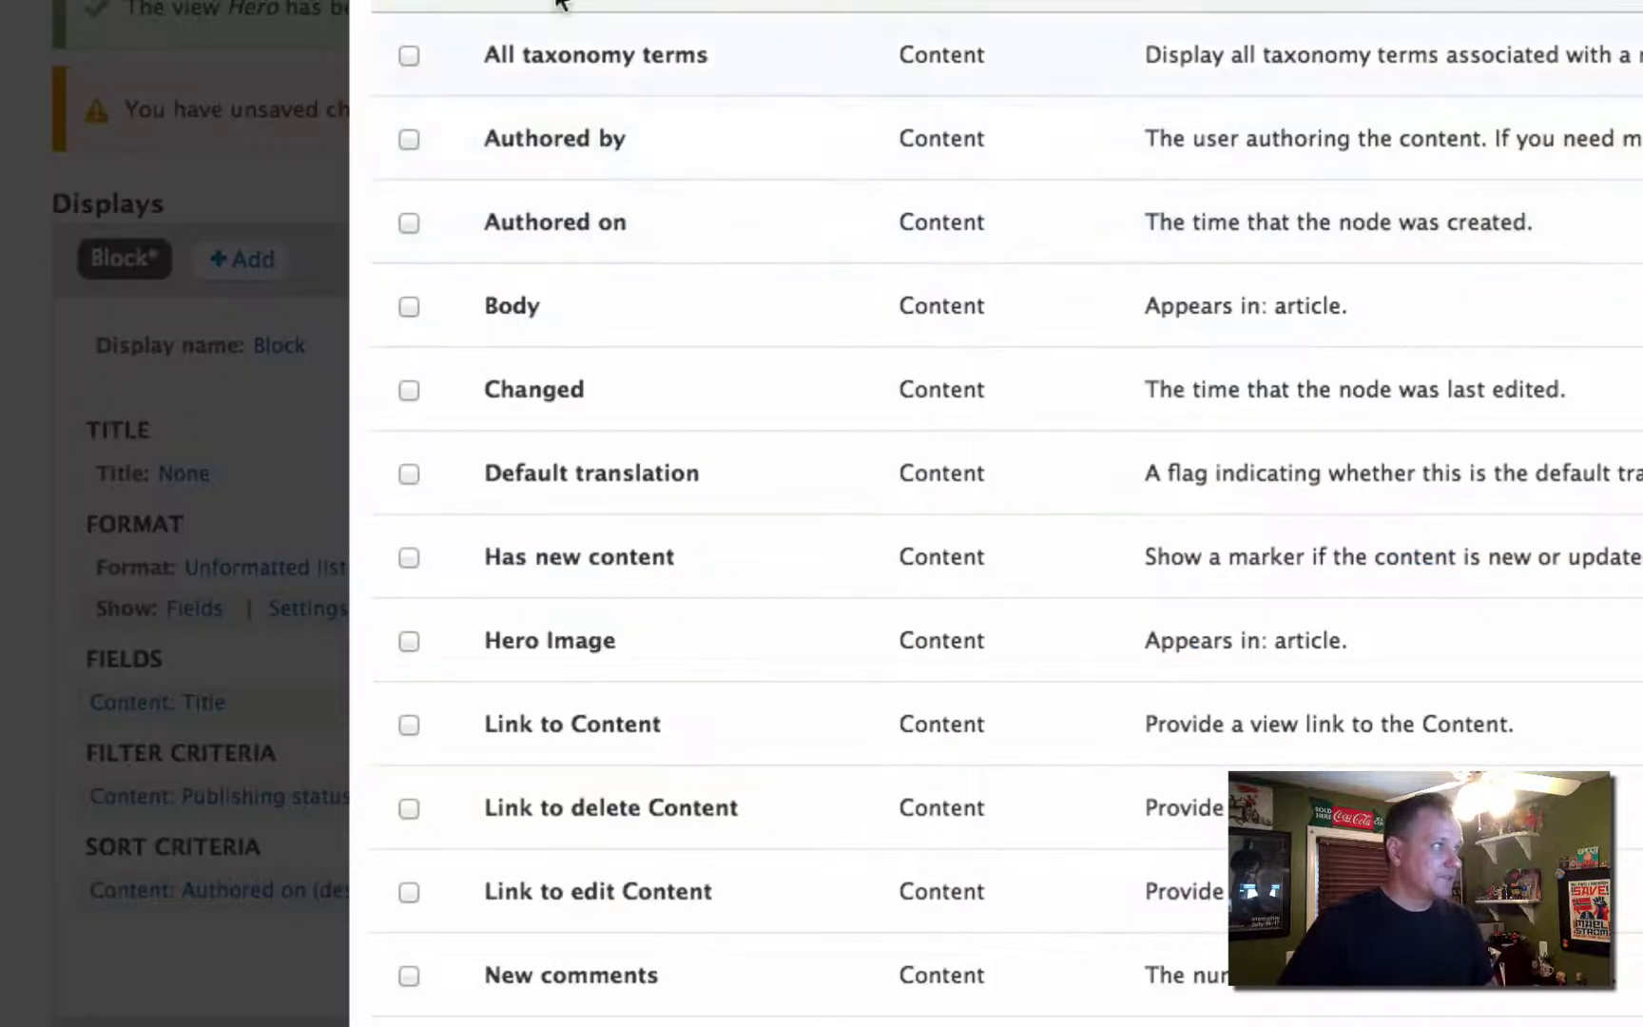
type("Hero")
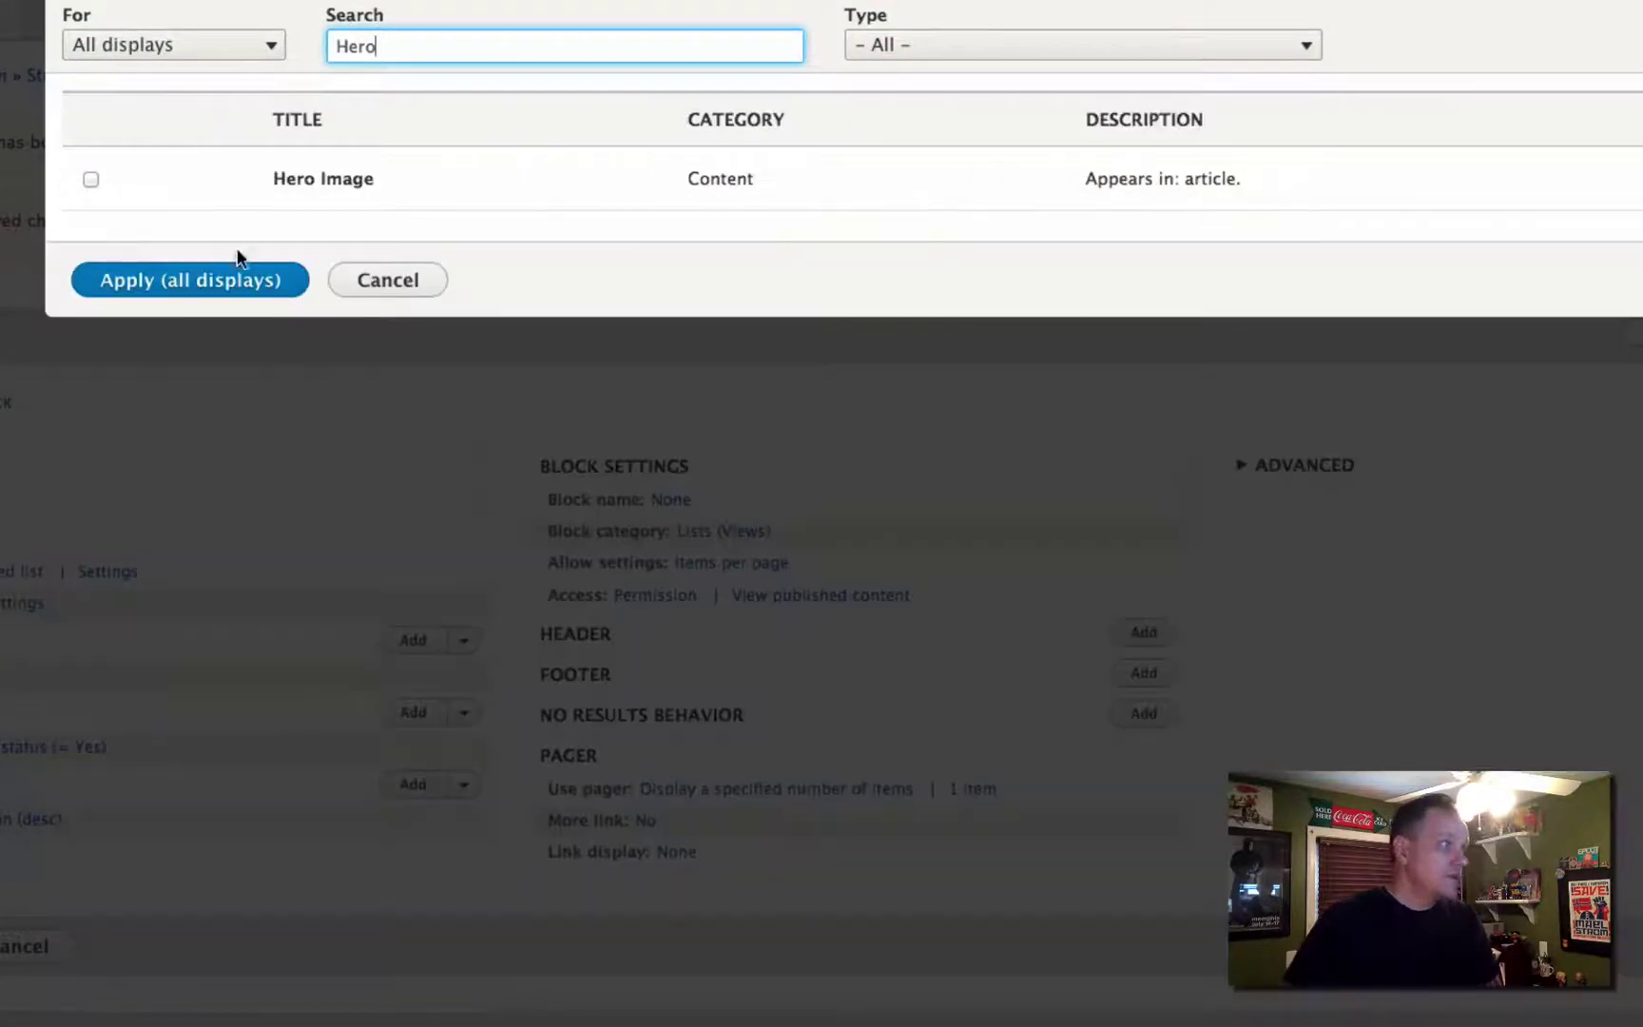
left_click(92, 179)
left_click(142, 323)
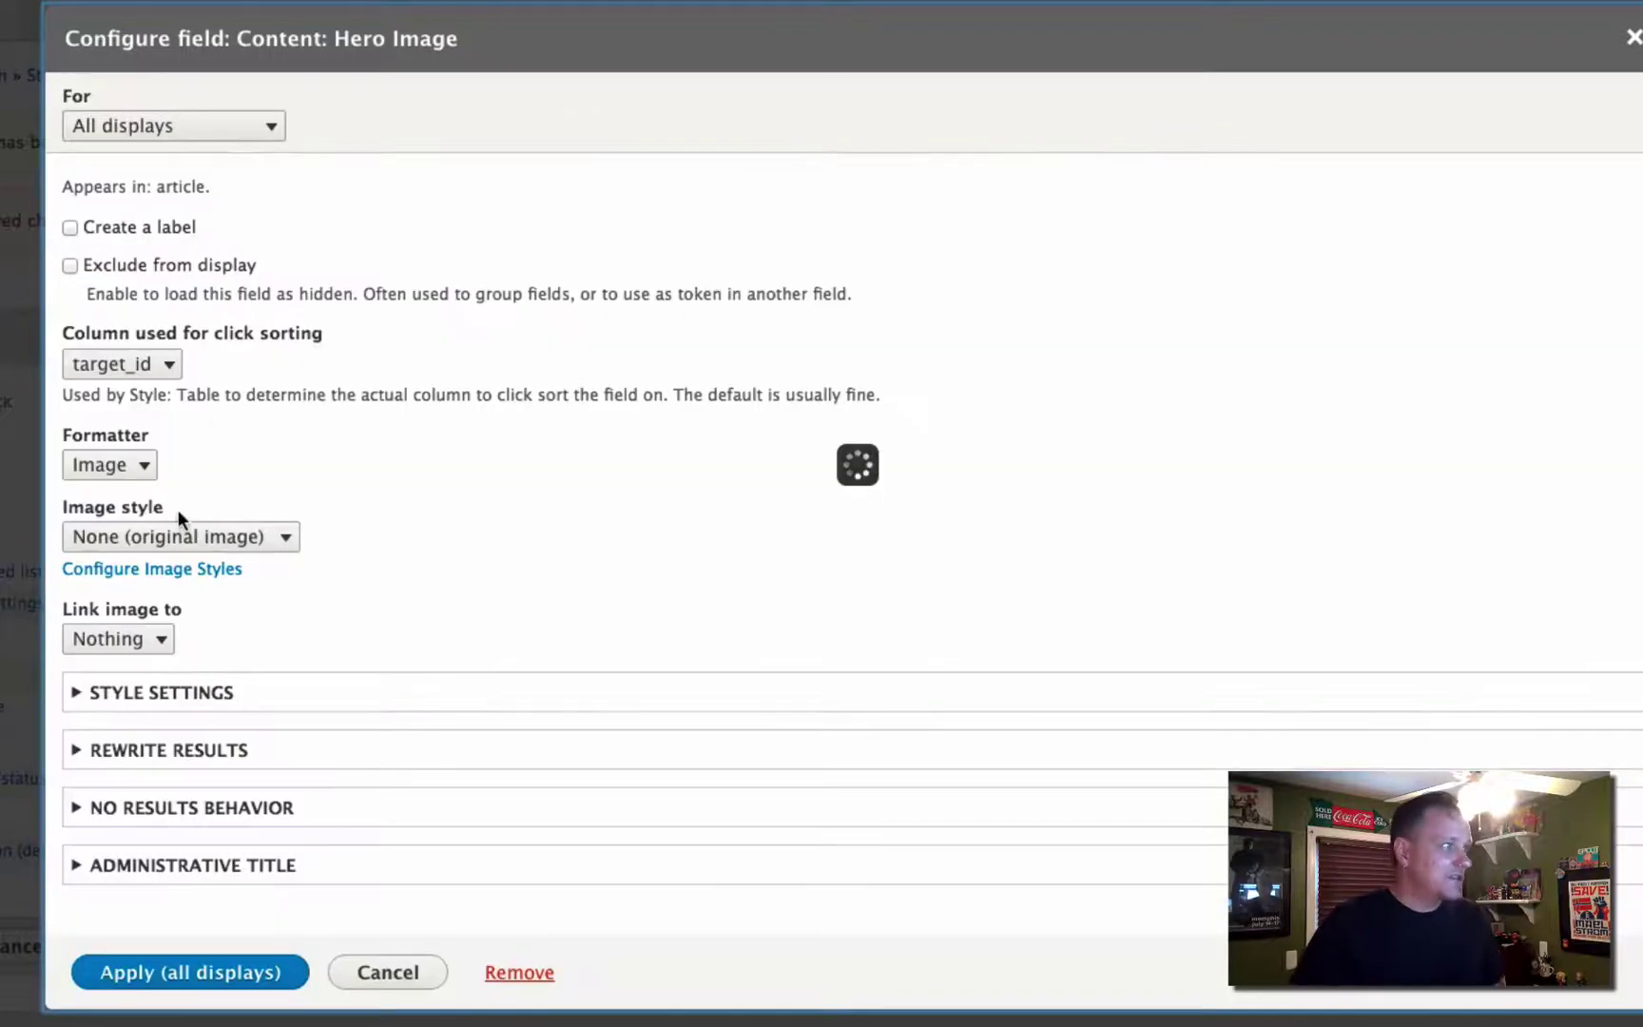
left_click(127, 461)
left_click(128, 461)
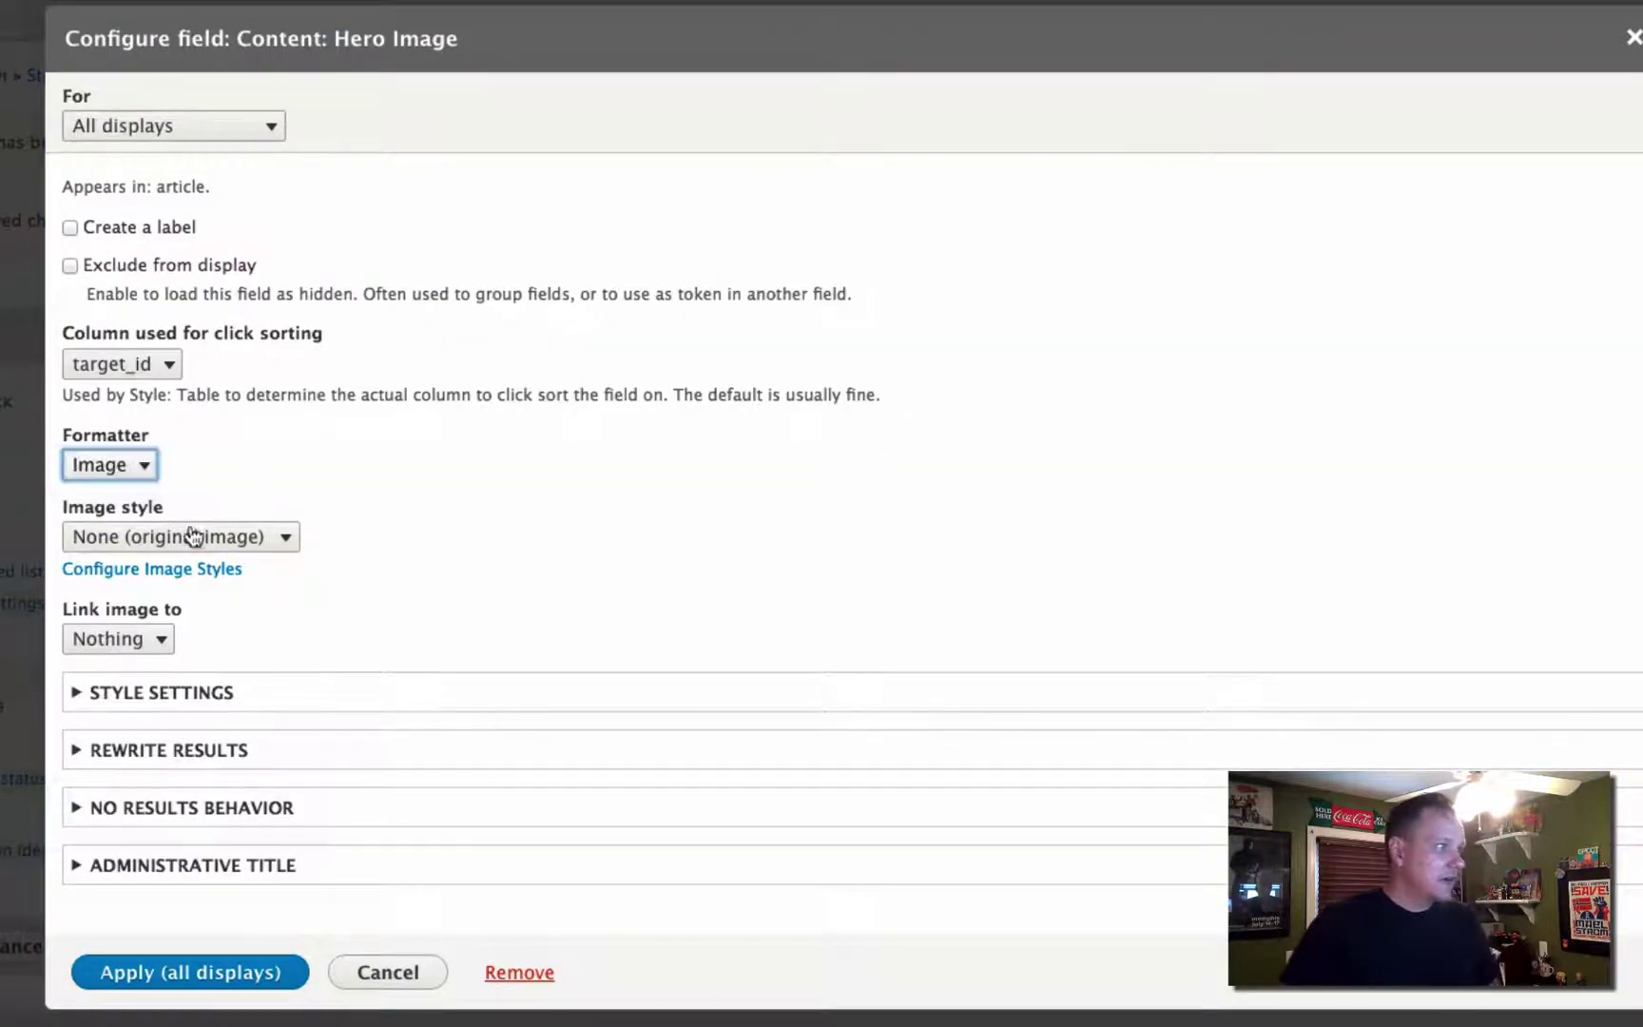
left_click(192, 527)
left_click(176, 564)
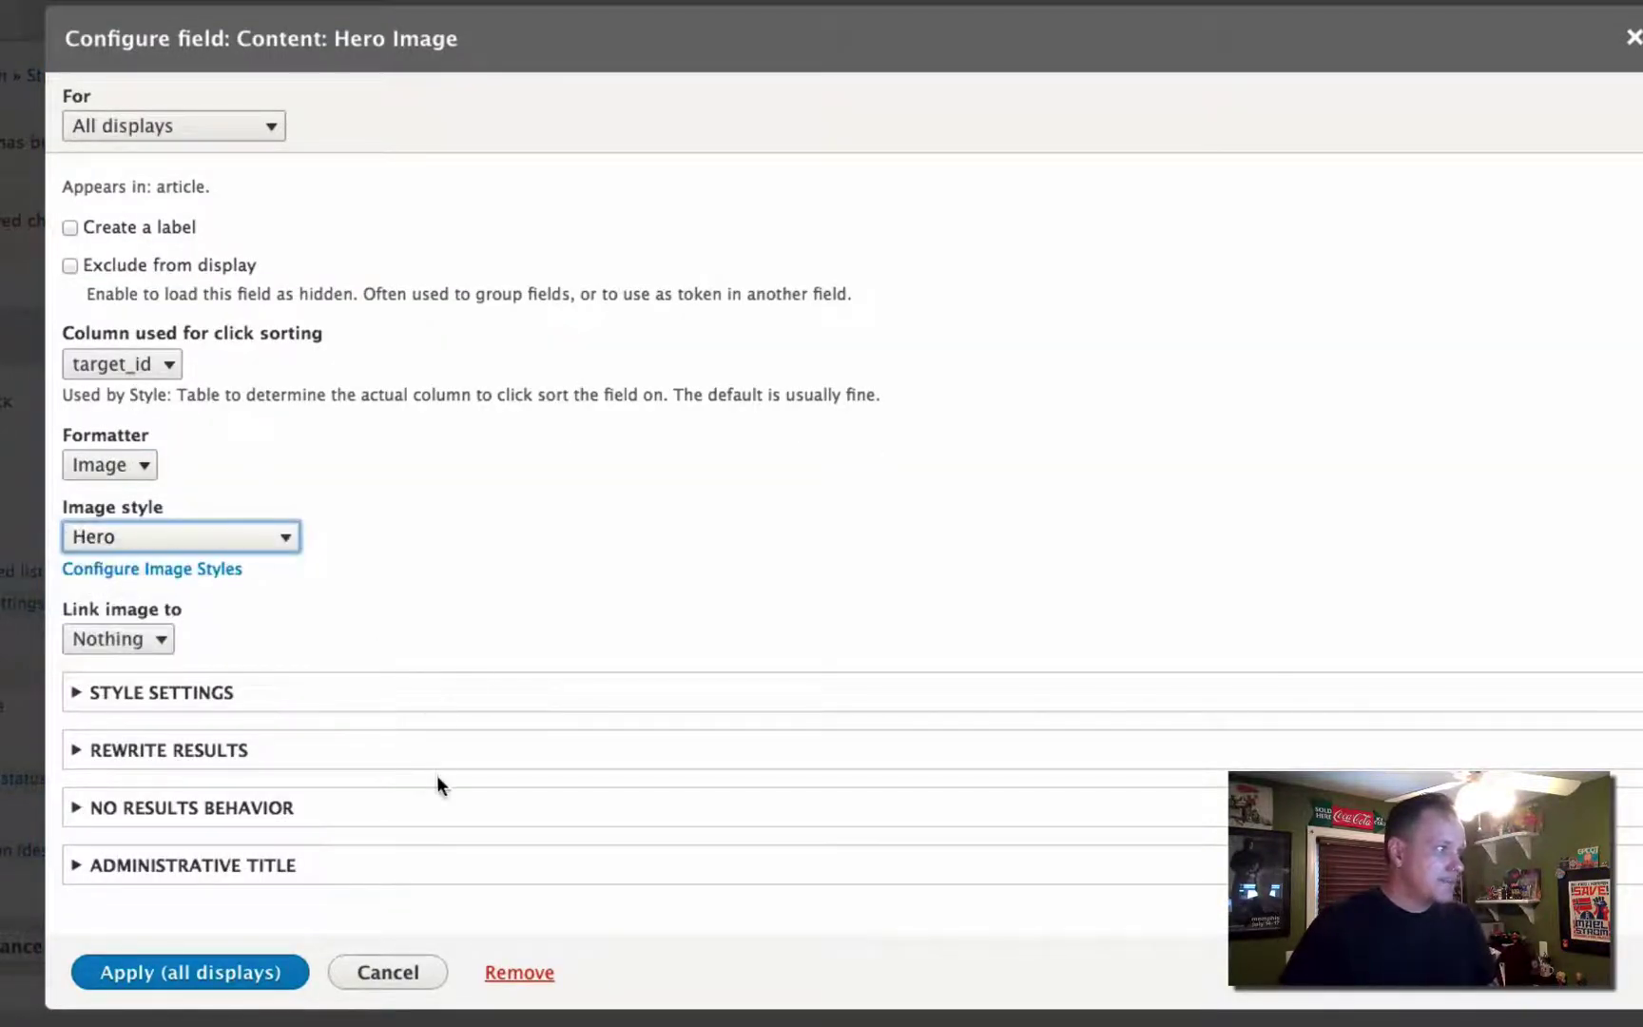
left_click(172, 979)
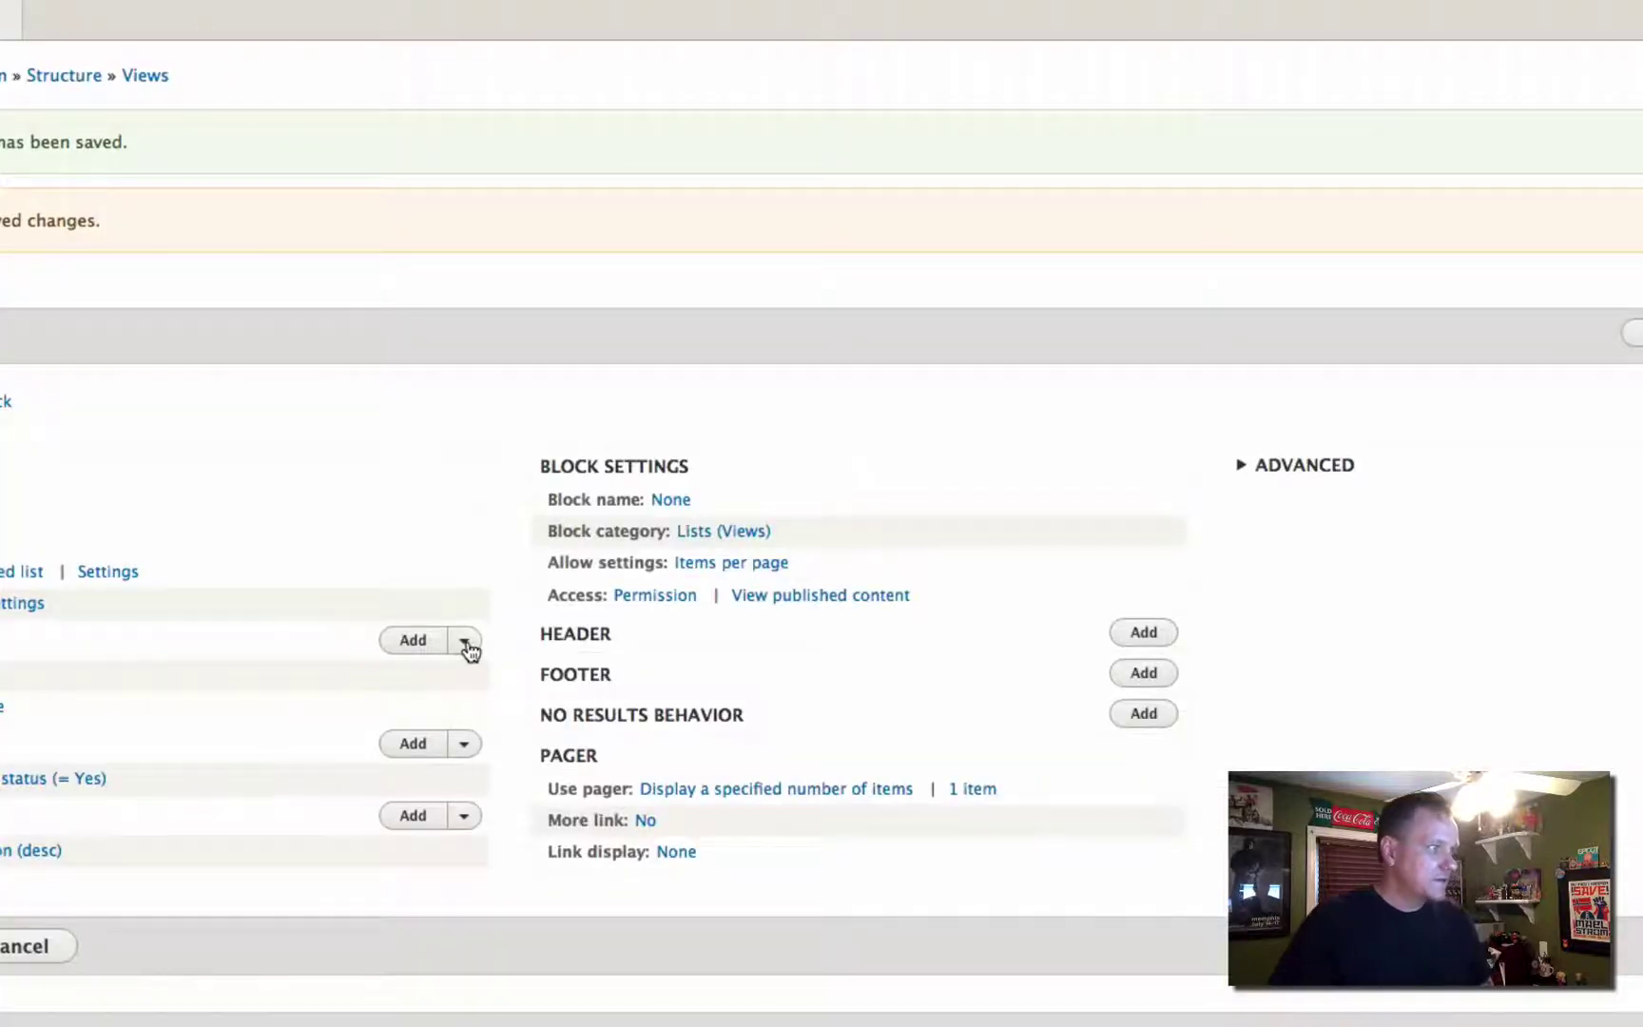
Reorder the view's fields so Hero Image comes before Title
left_click(464, 643)
left_click(423, 670)
left_click_drag(83, 614, 90, 578)
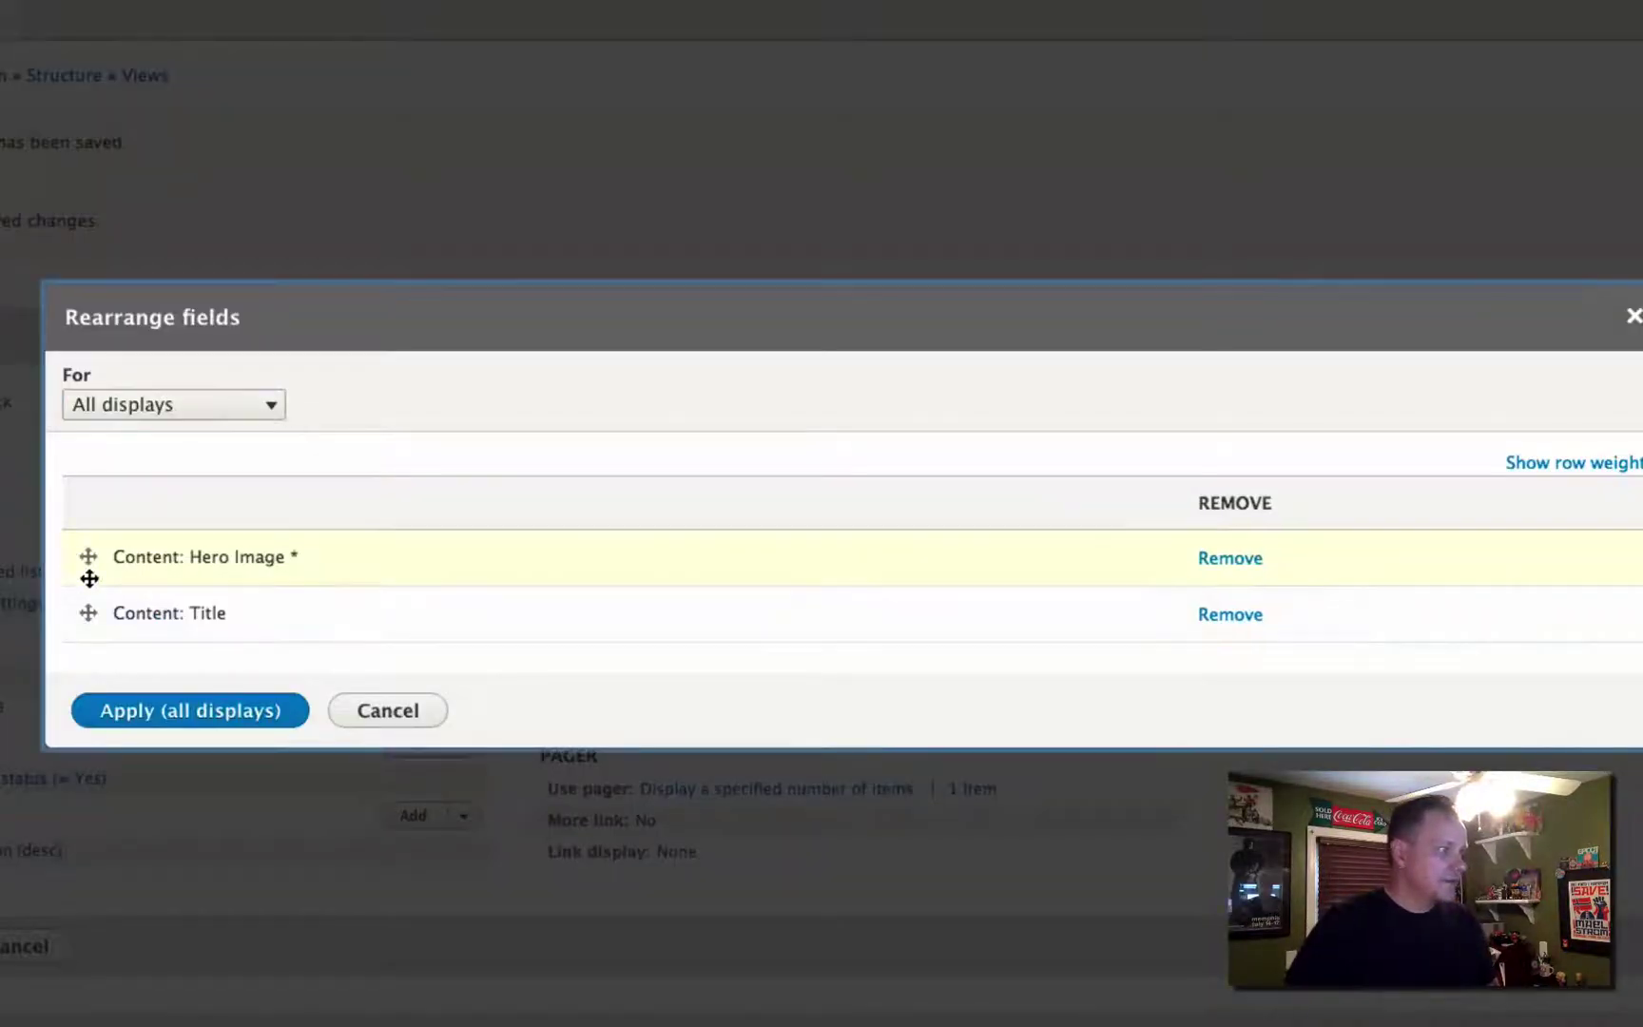
left_click(172, 721)
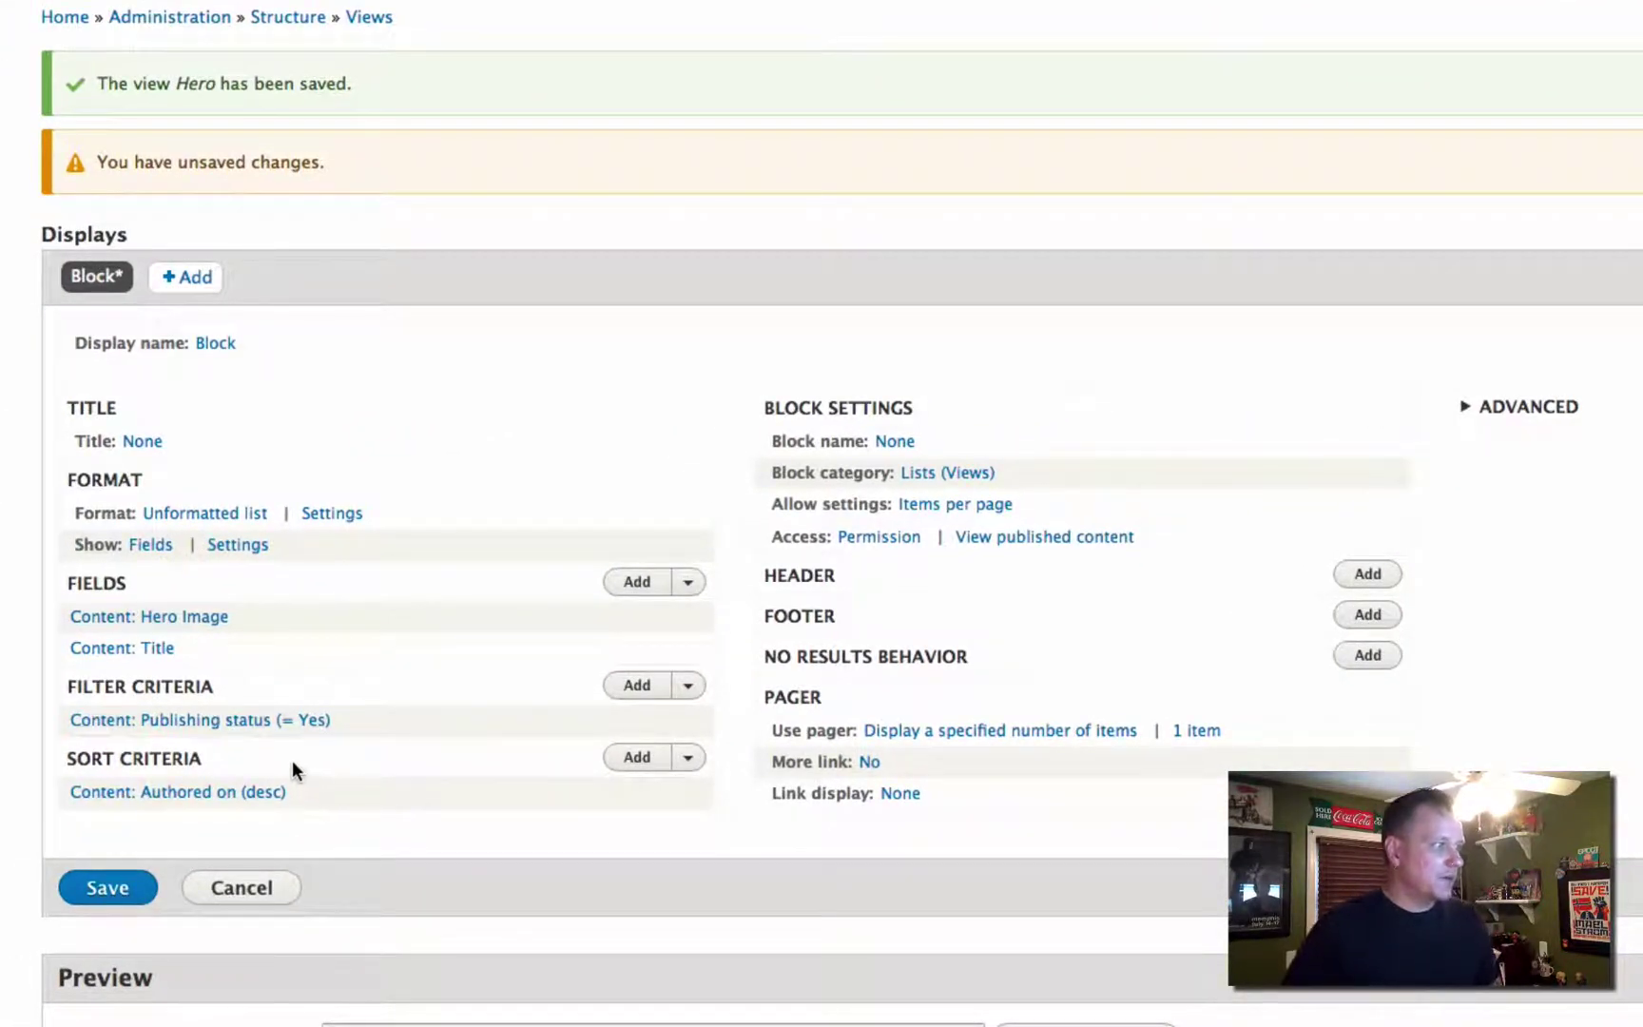
Remove the Publishing status filter and search the filter list for 'hero'
left_click(283, 723)
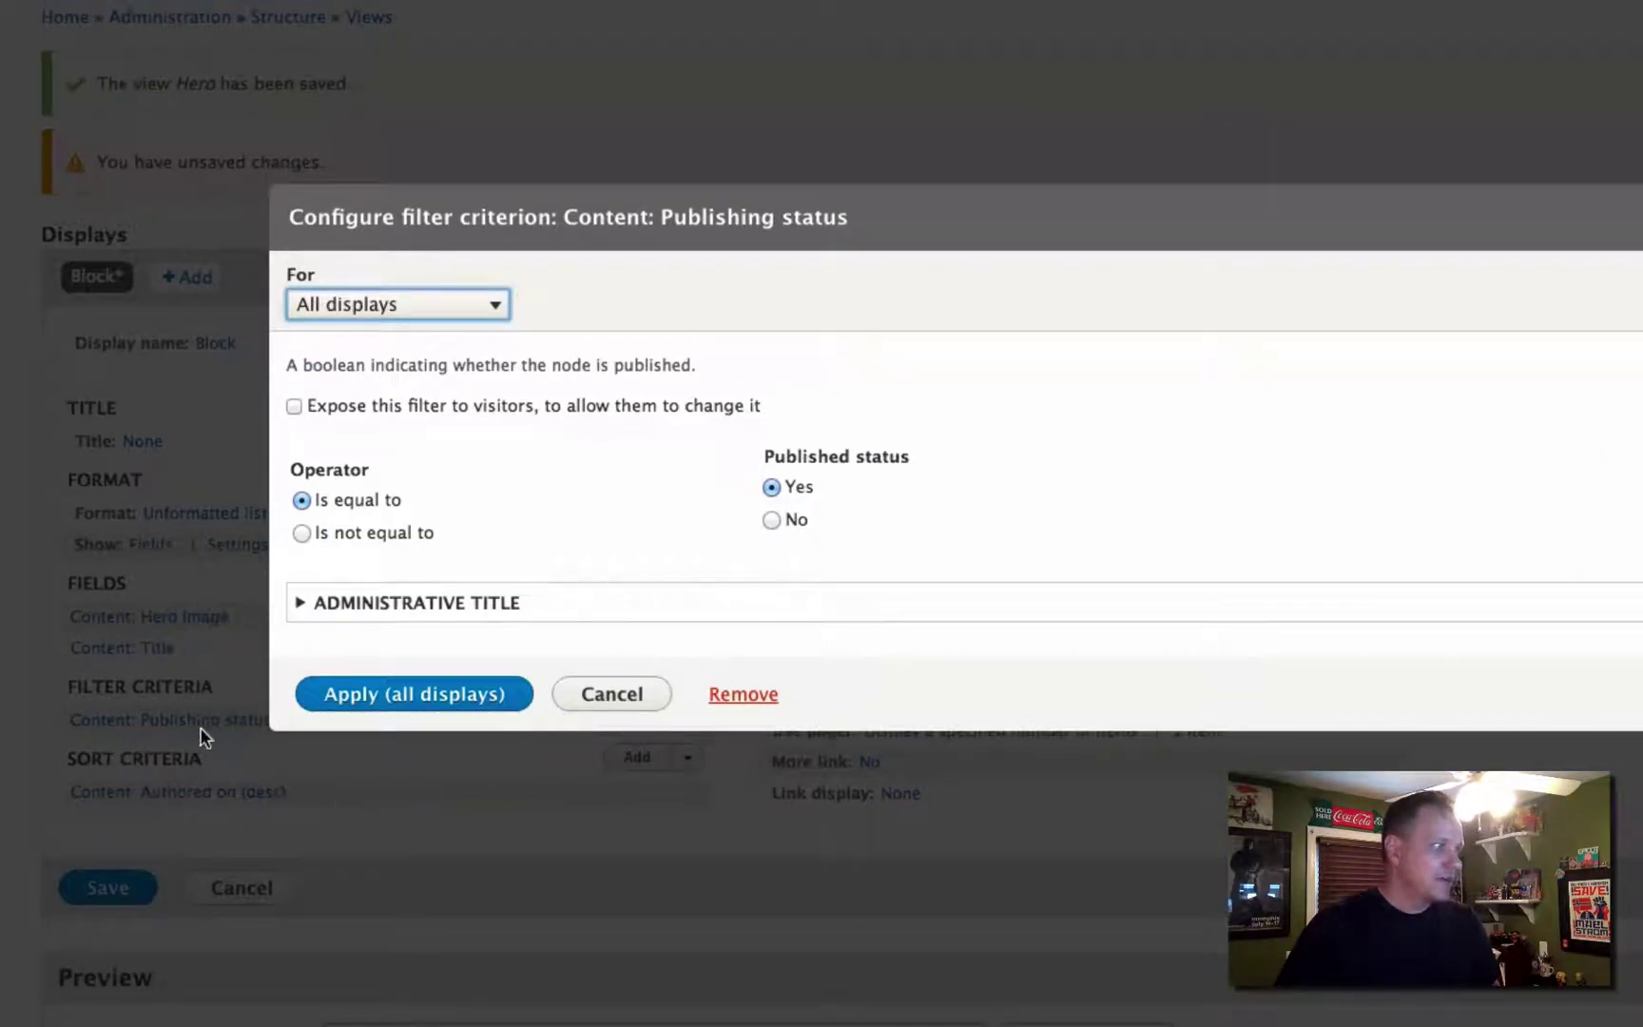
left_click(742, 694)
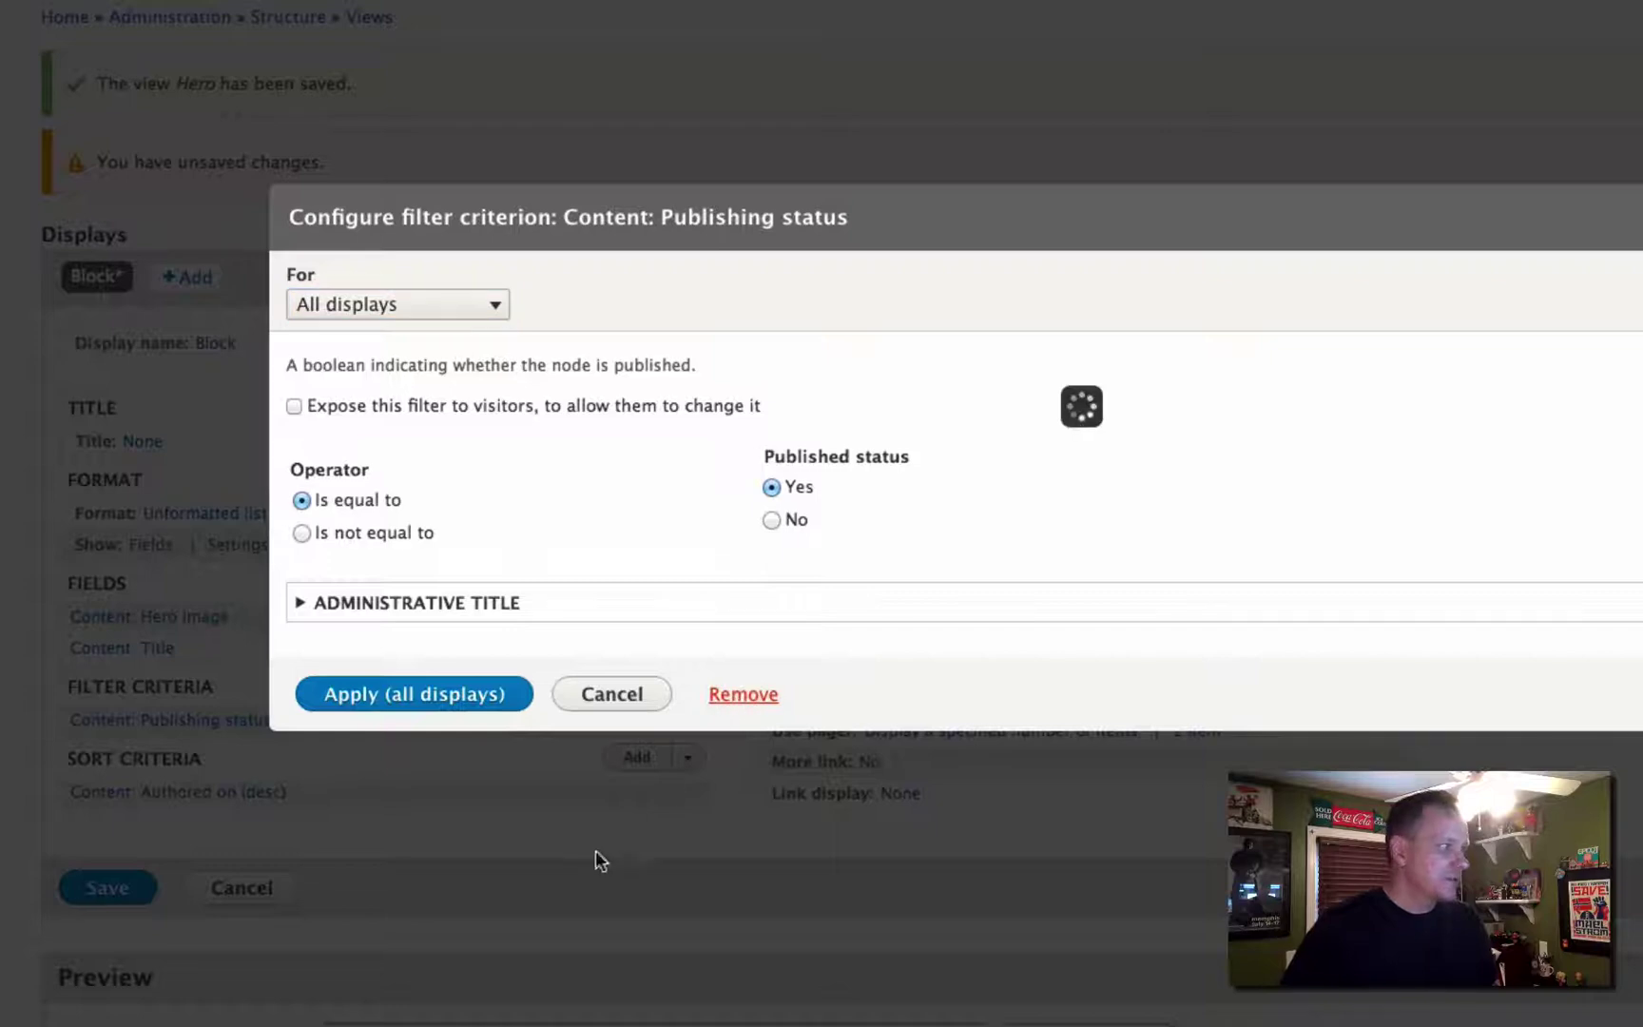
left_click(670, 686)
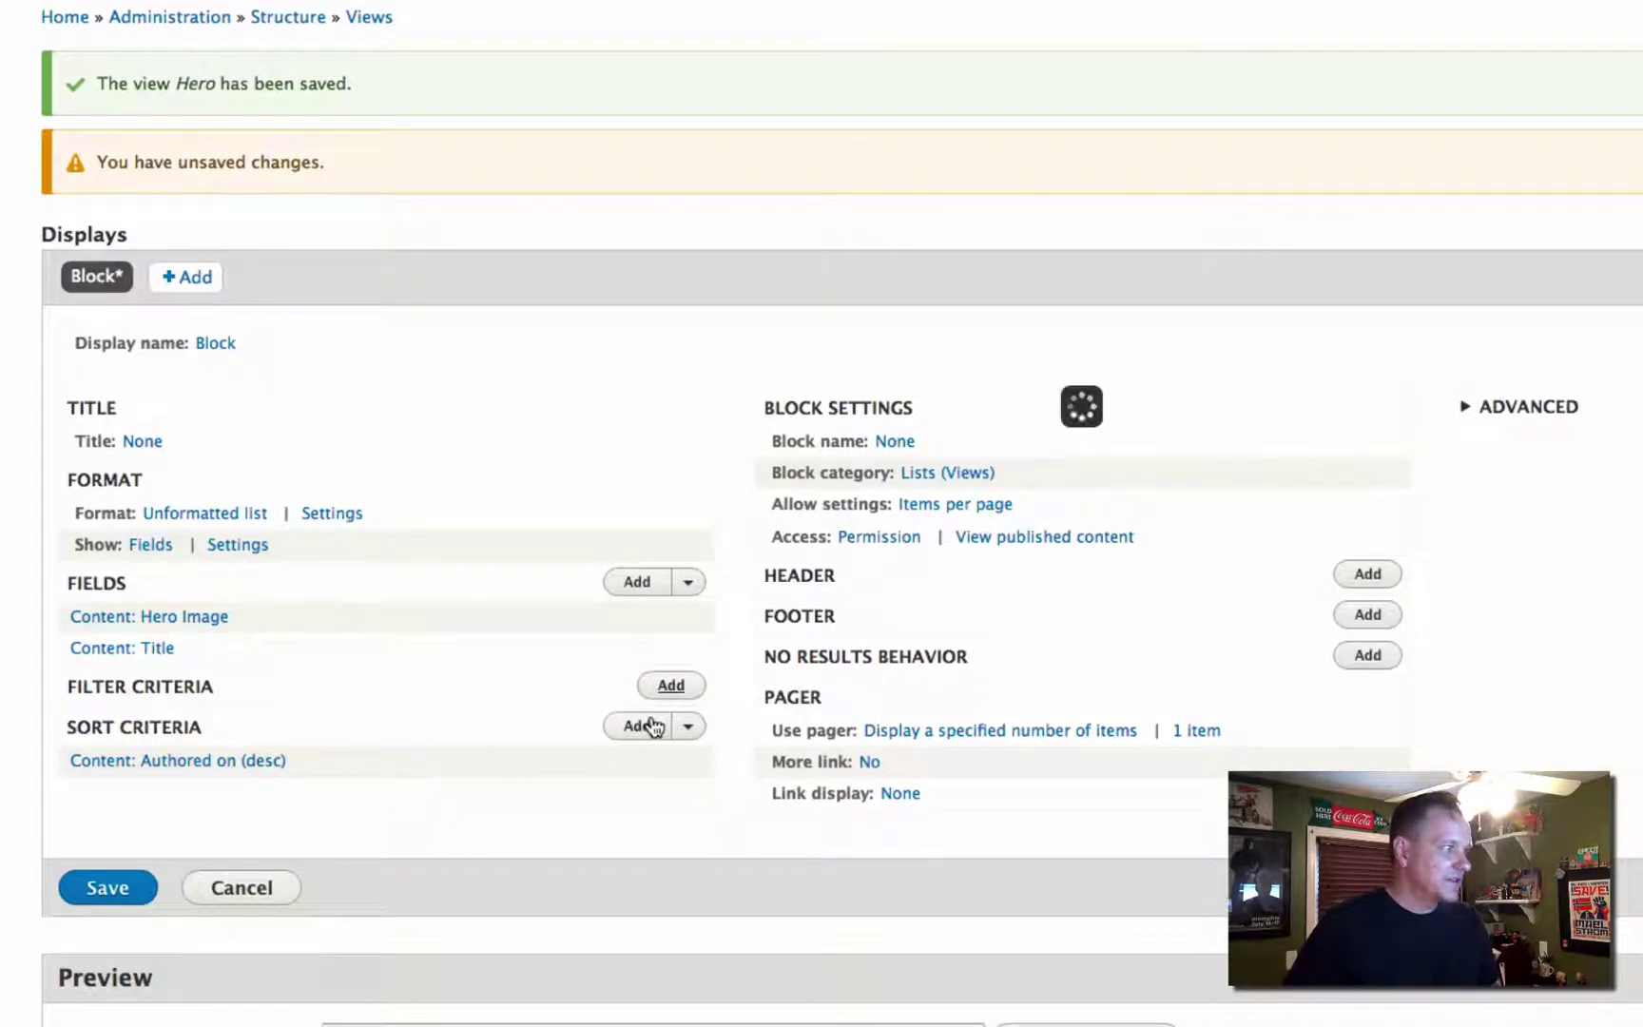
left_click(630, 154)
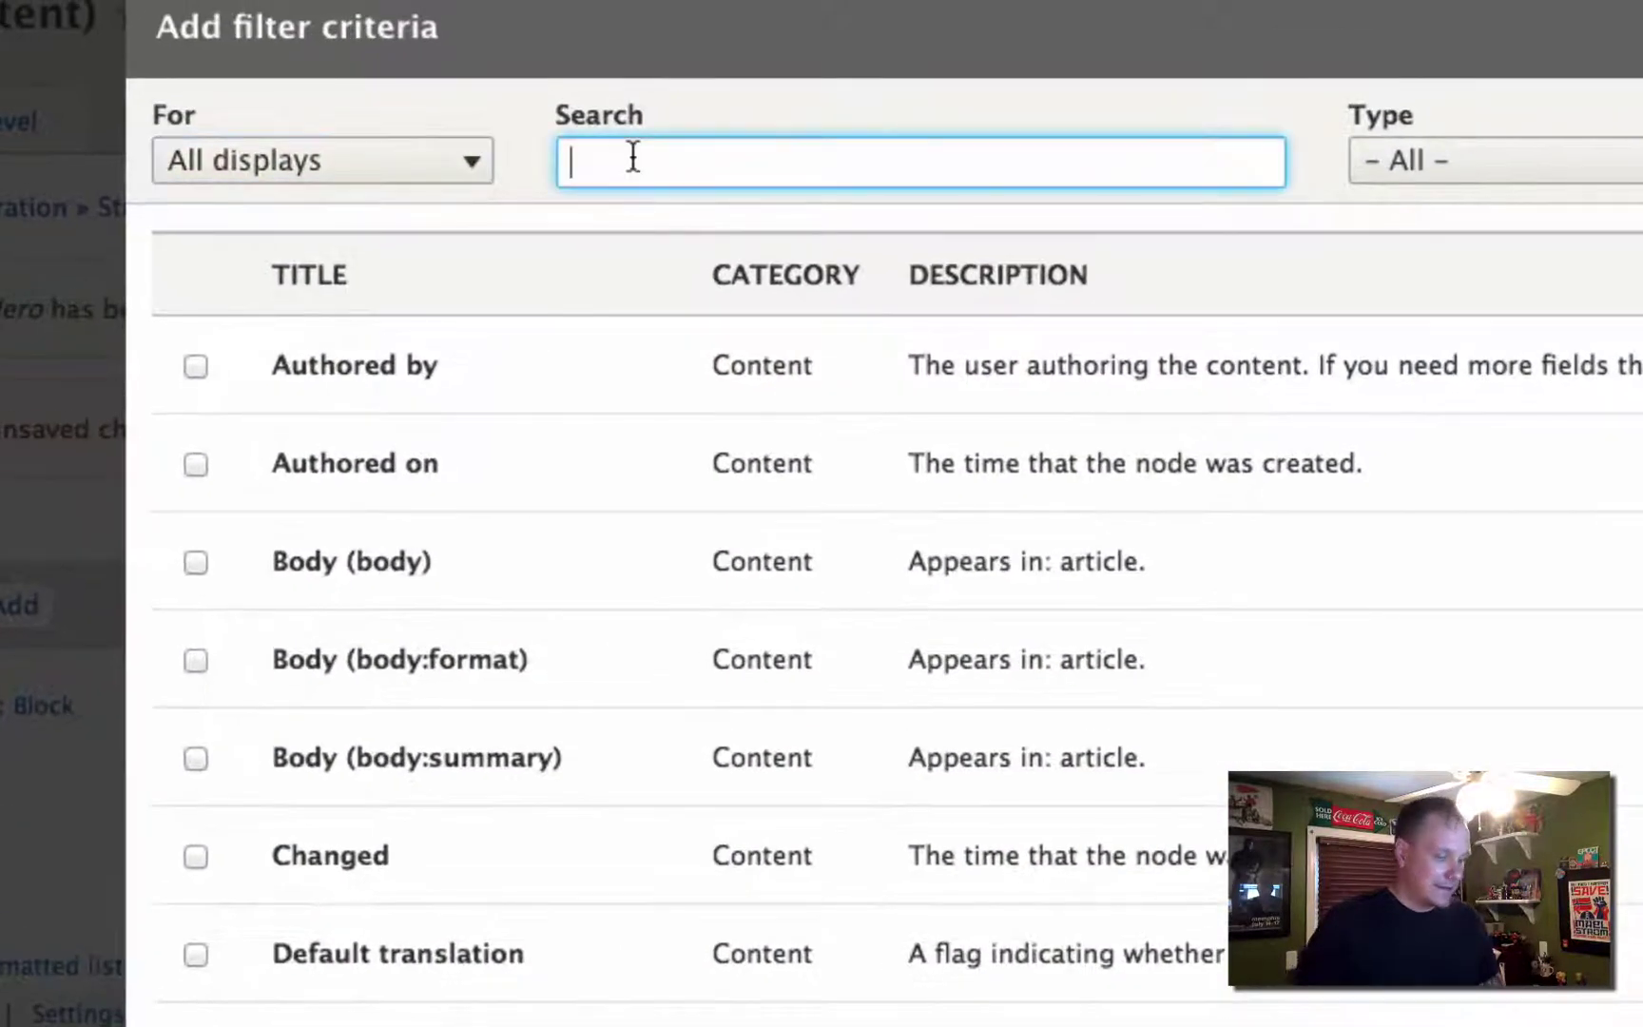
type("hero")
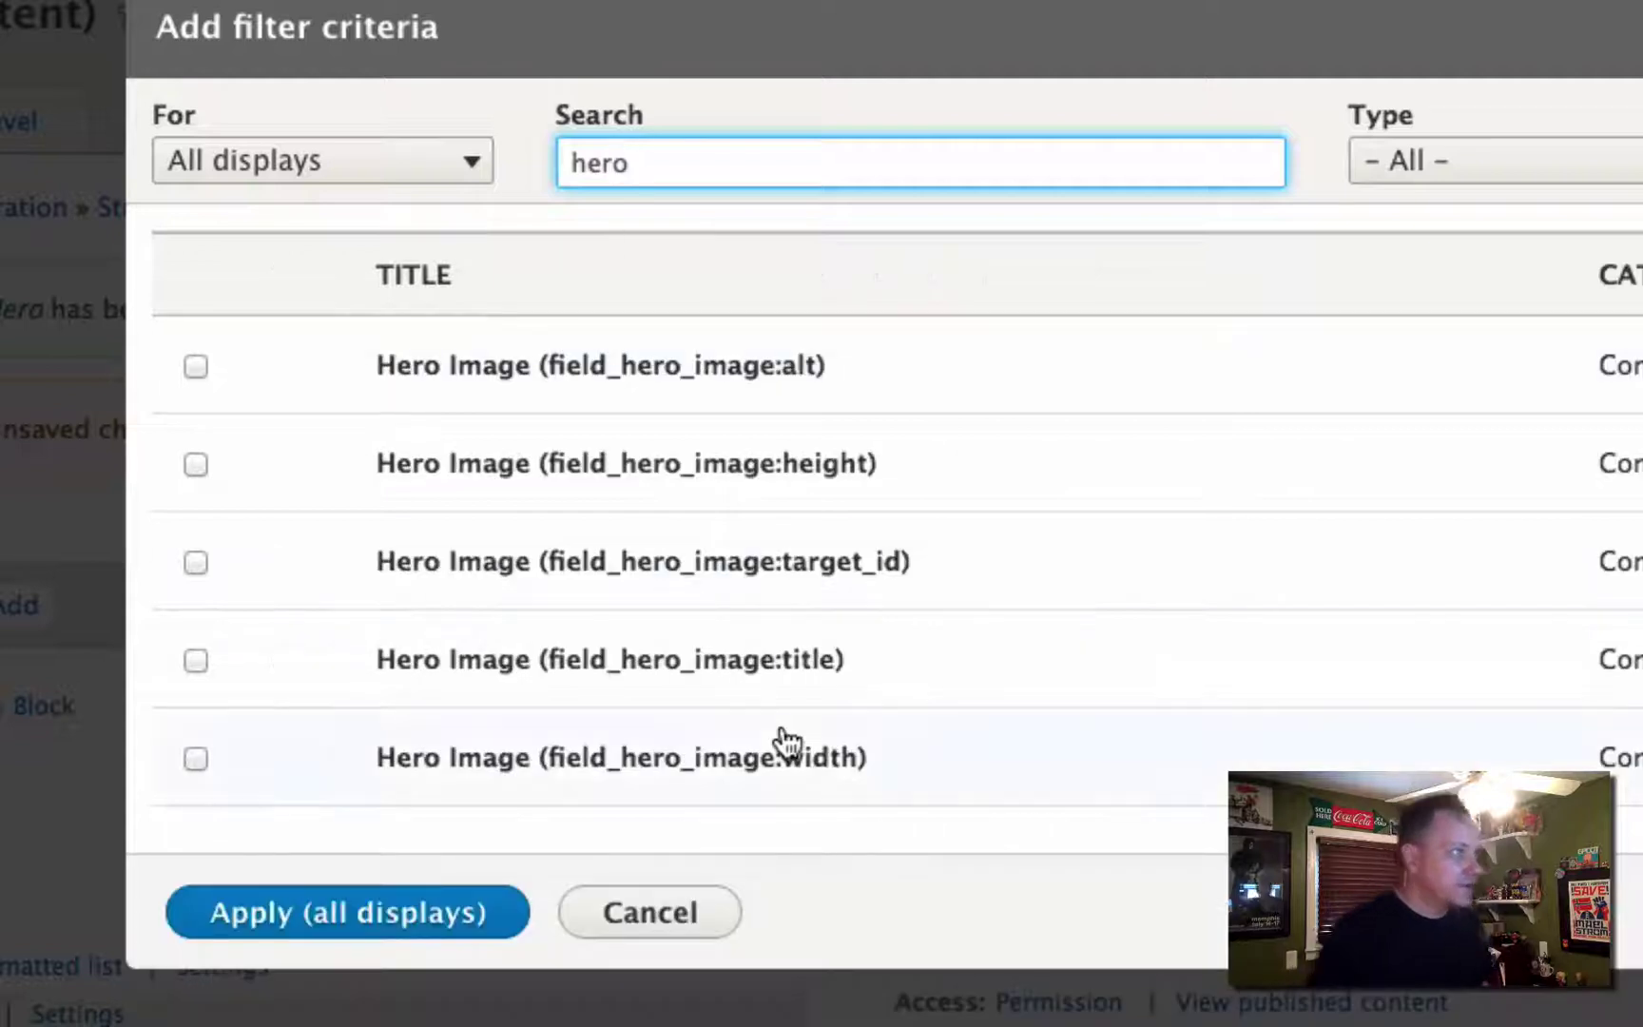
Add the Hero Image:target_id filter with the operator 'Is not empty'
left_click(196, 562)
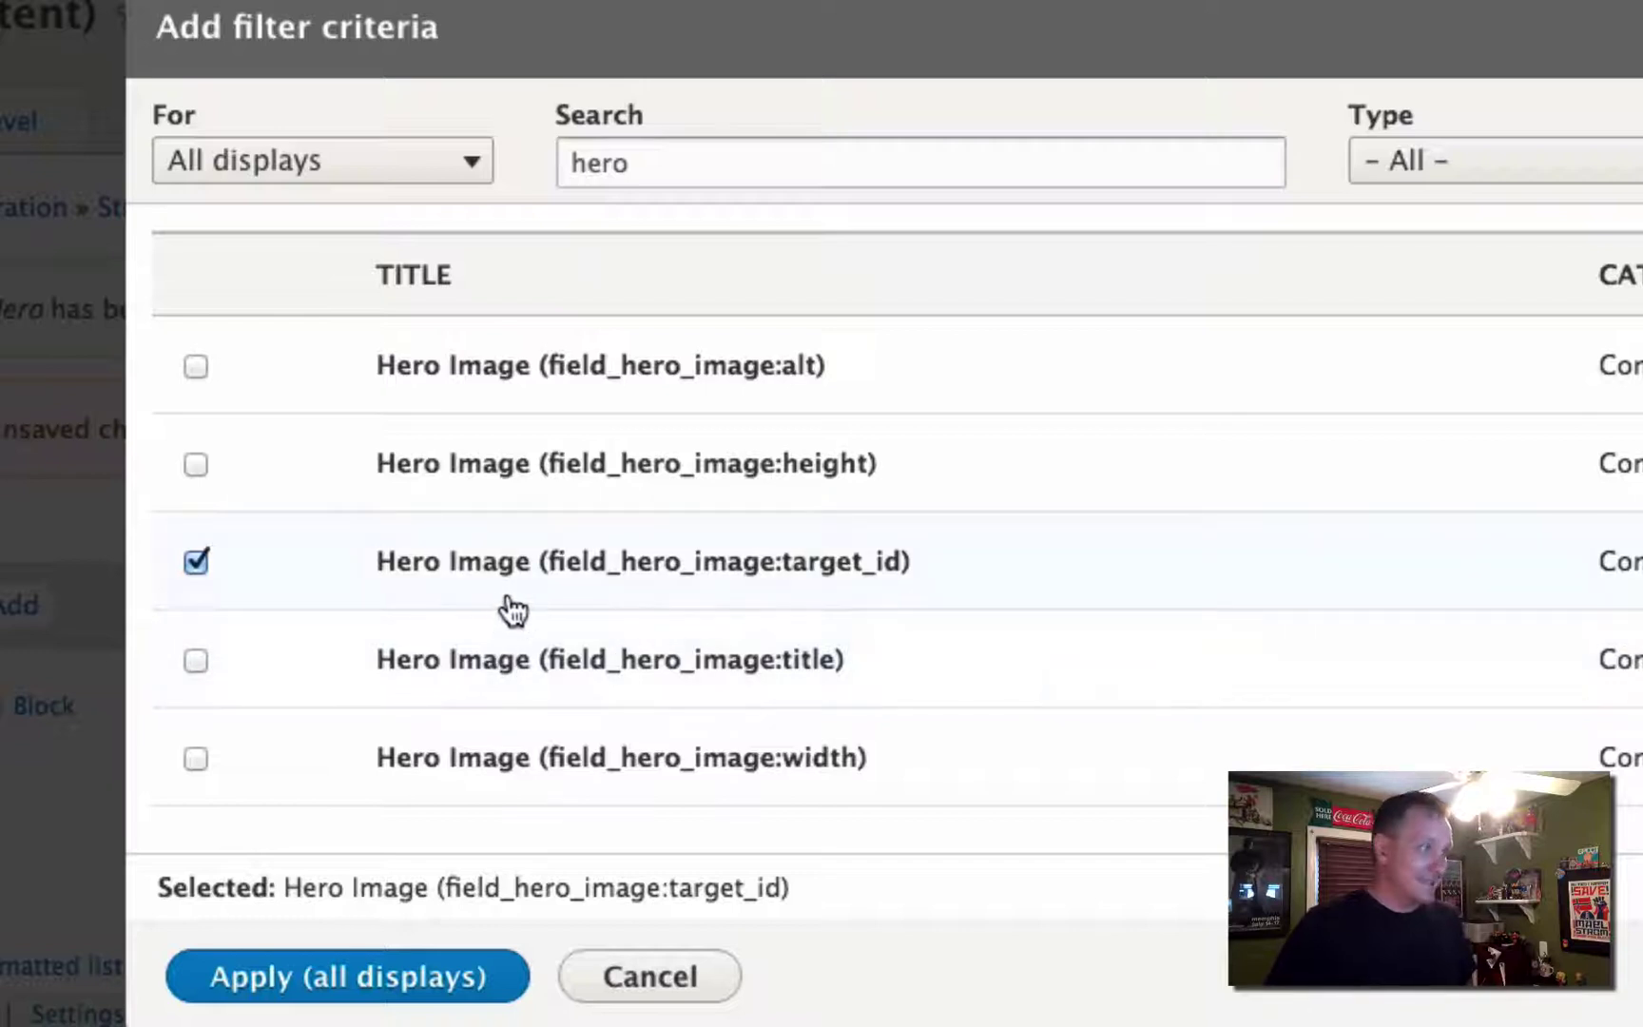
left_click(514, 989)
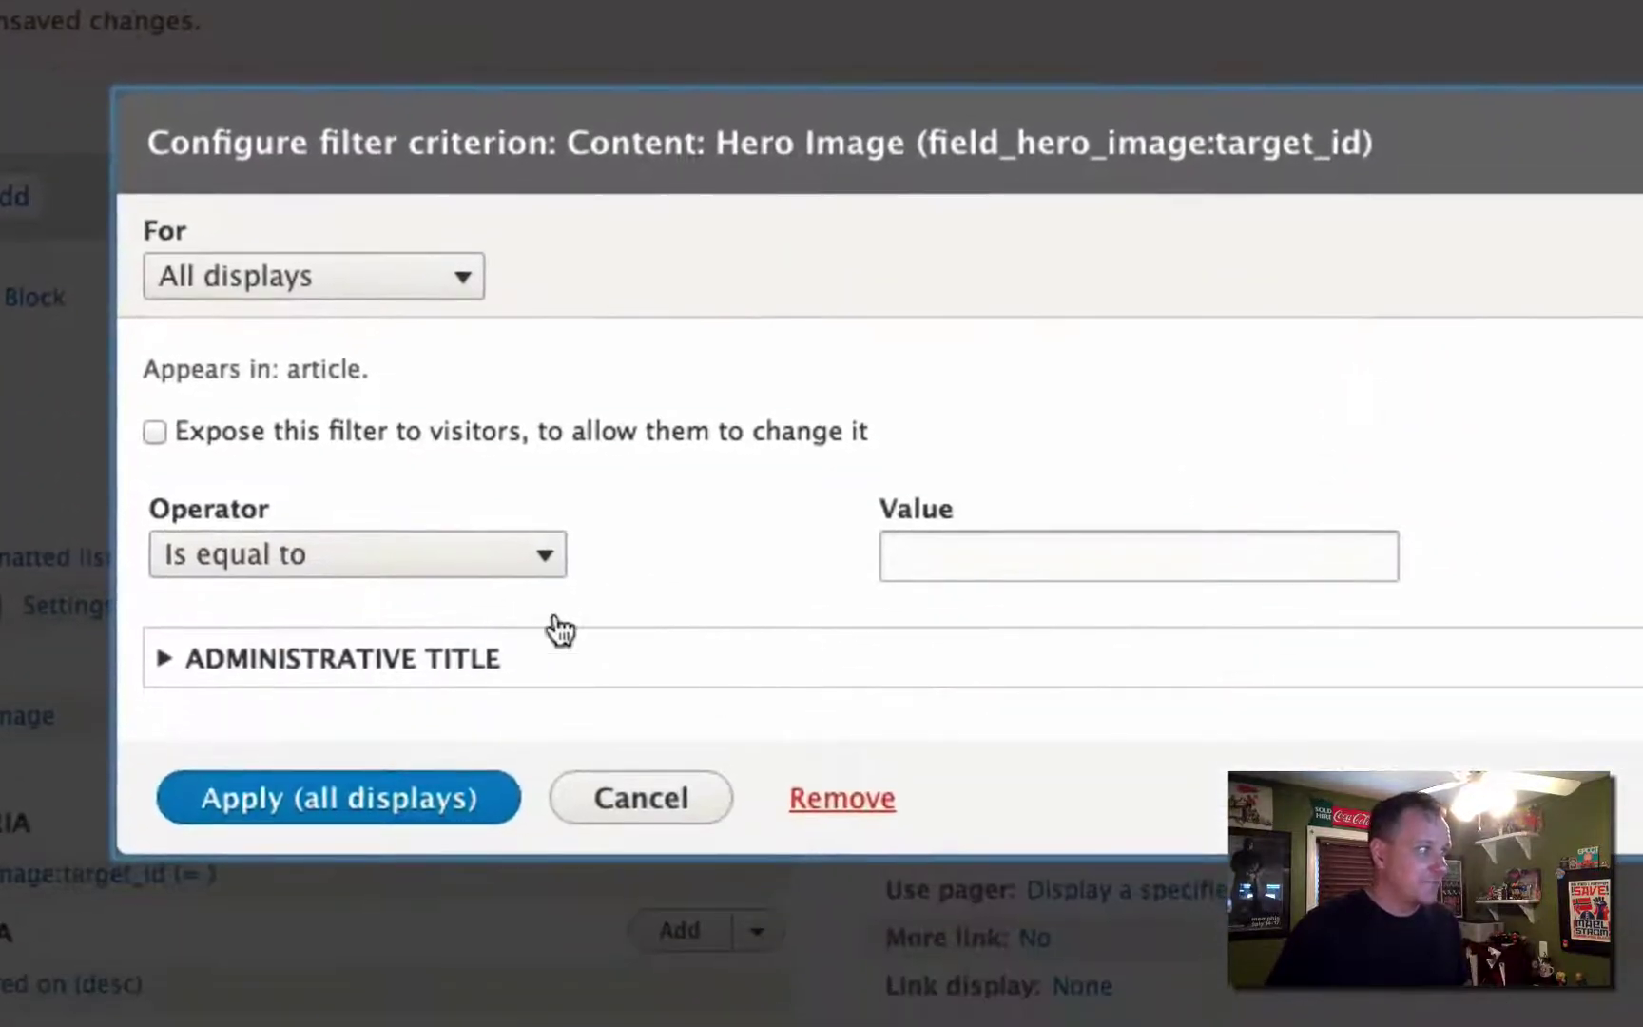
left_click(456, 556)
left_click(351, 851)
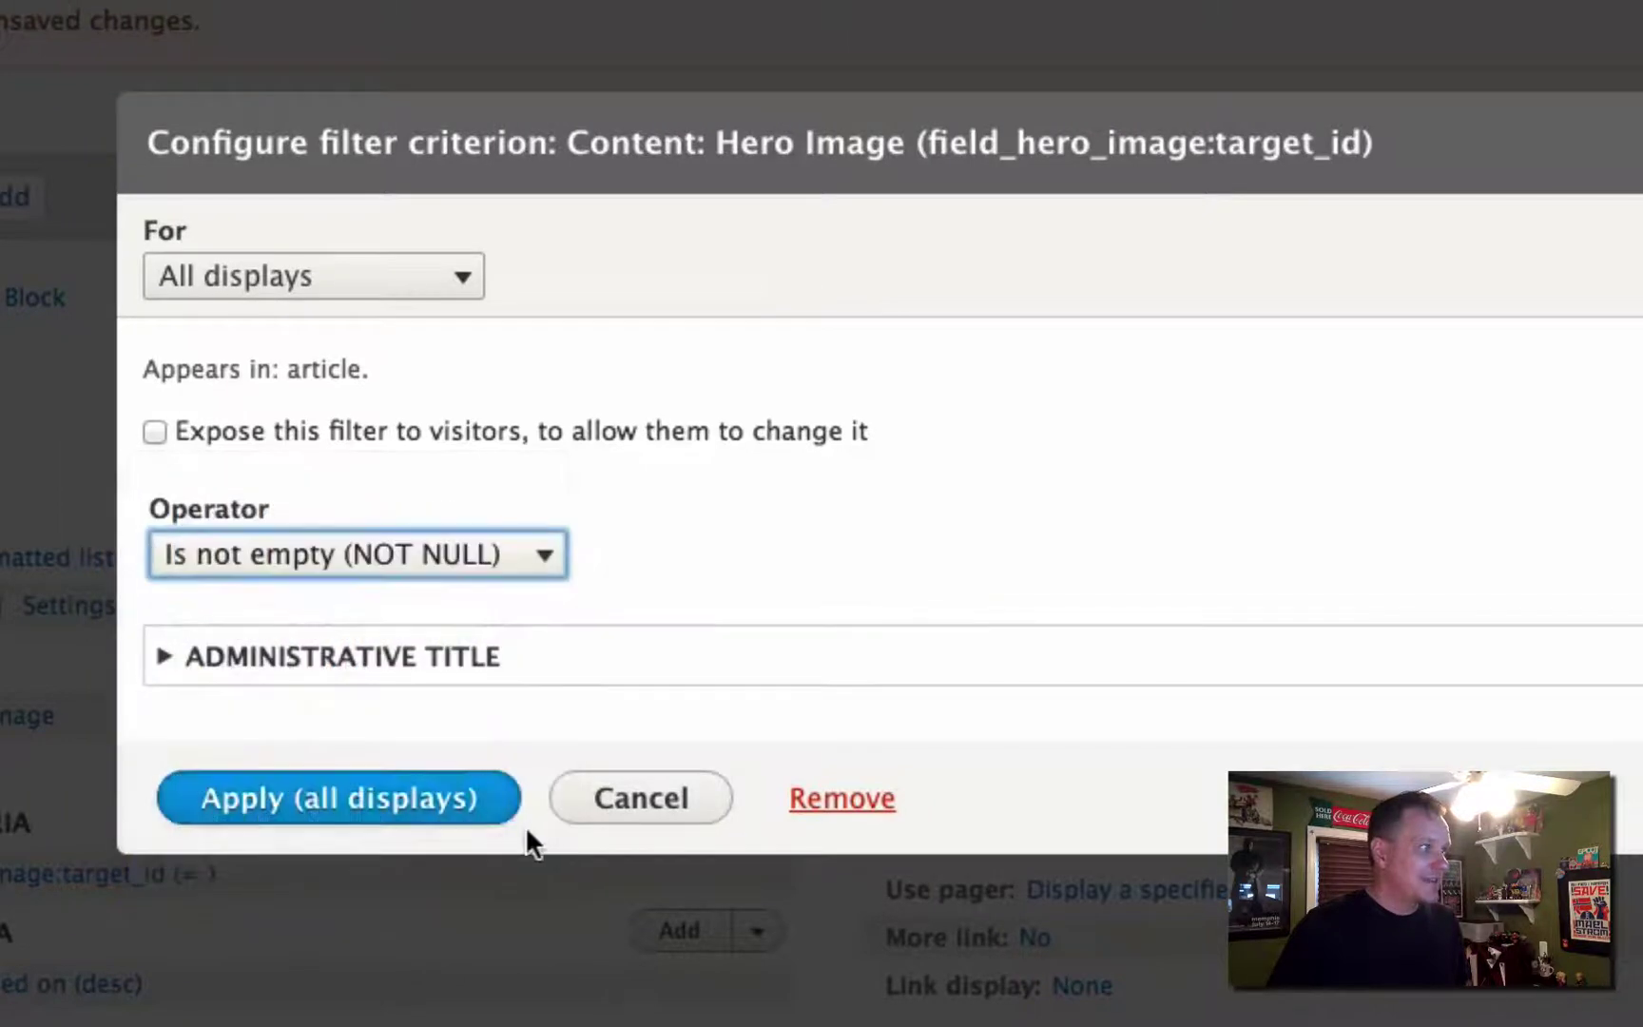
left_click(356, 797)
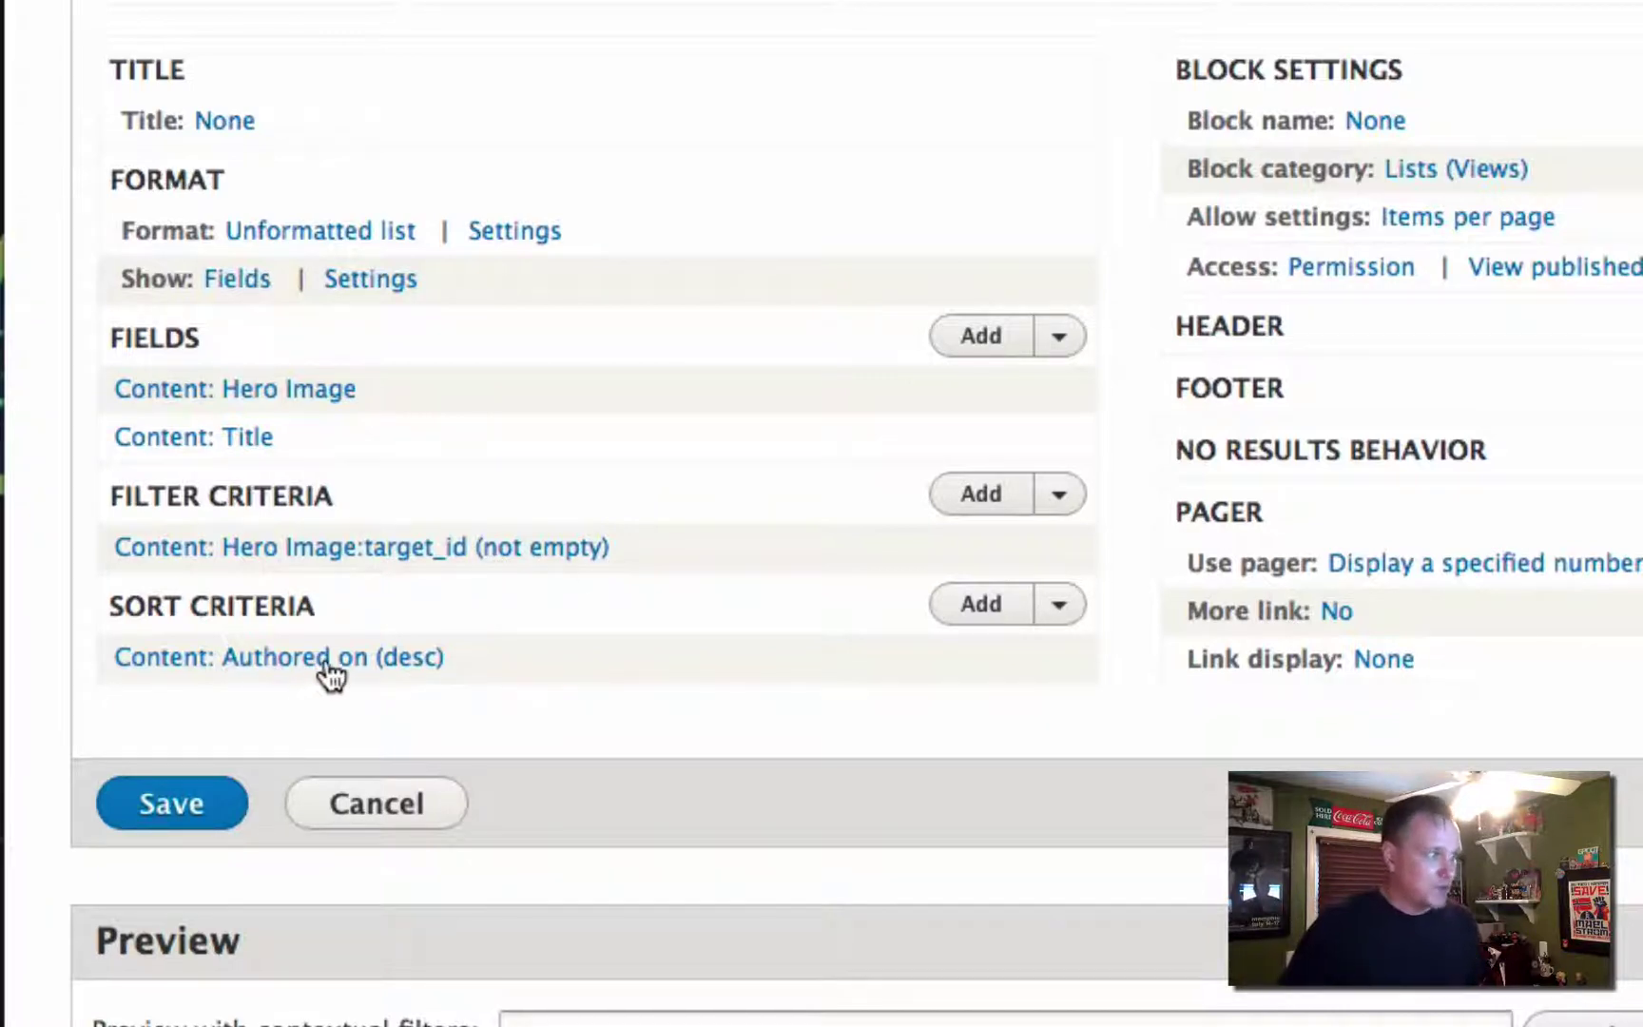
Set the block's admin name under Block Settings to 'Hero Image'
scroll(737, 611, "down", 1)
scroll(751, 613, "down", 1)
left_click(1372, 88)
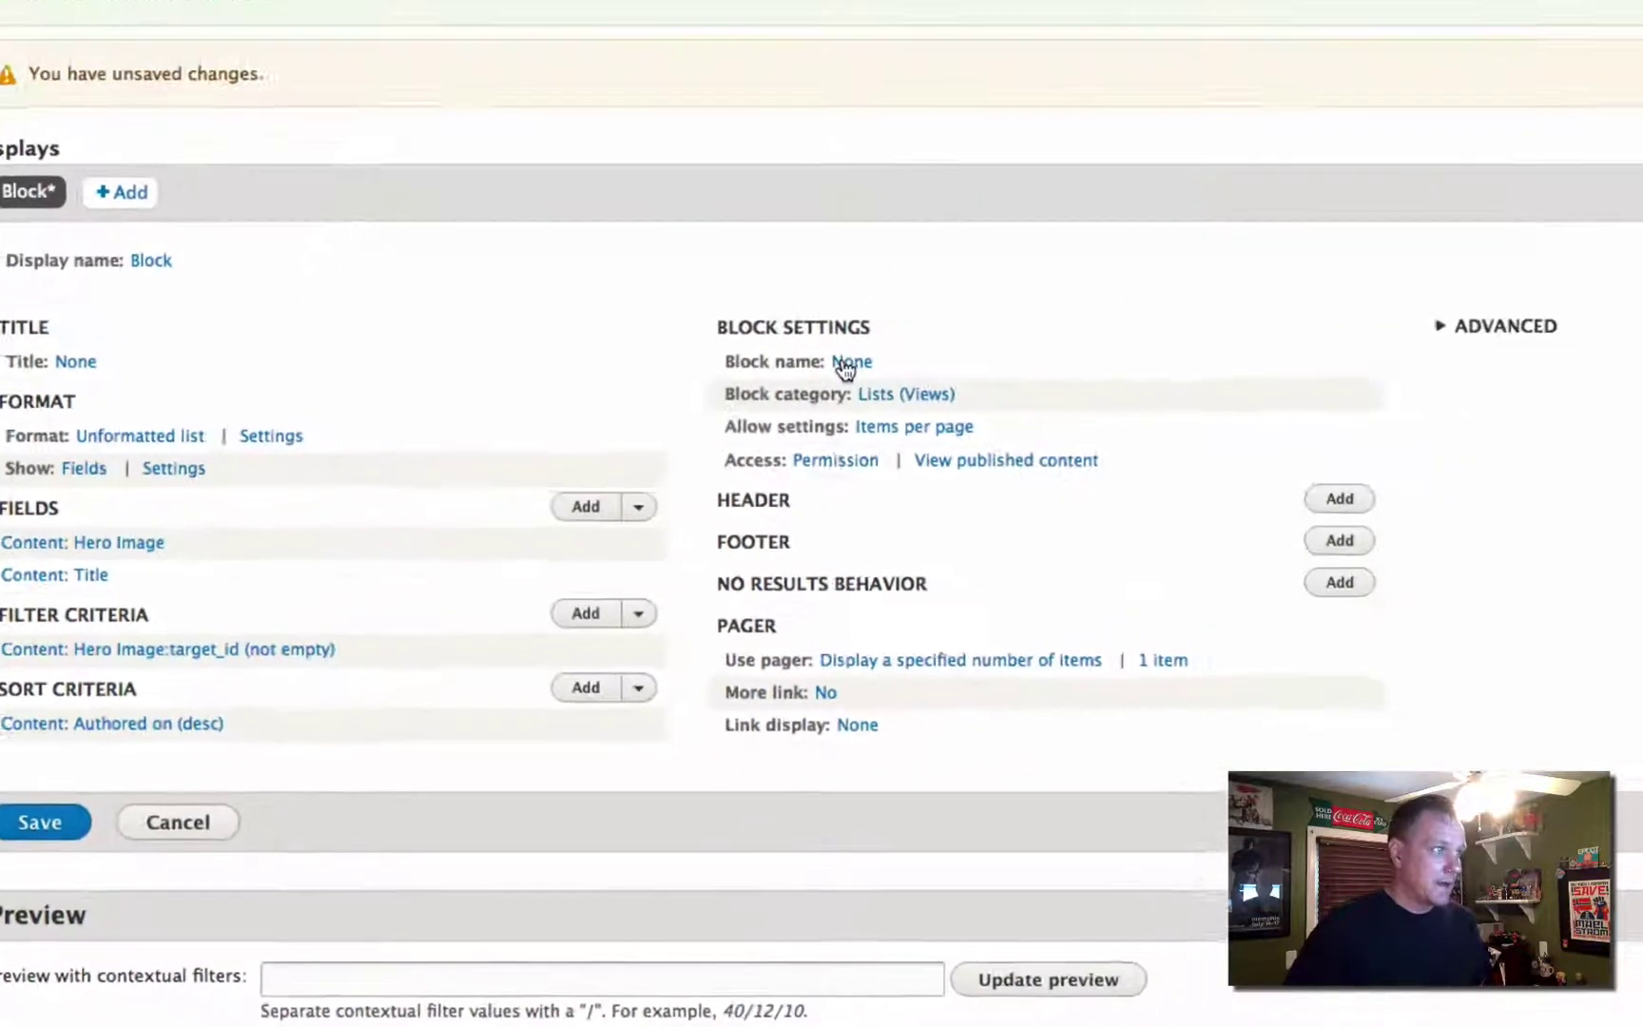
type("Hero Image")
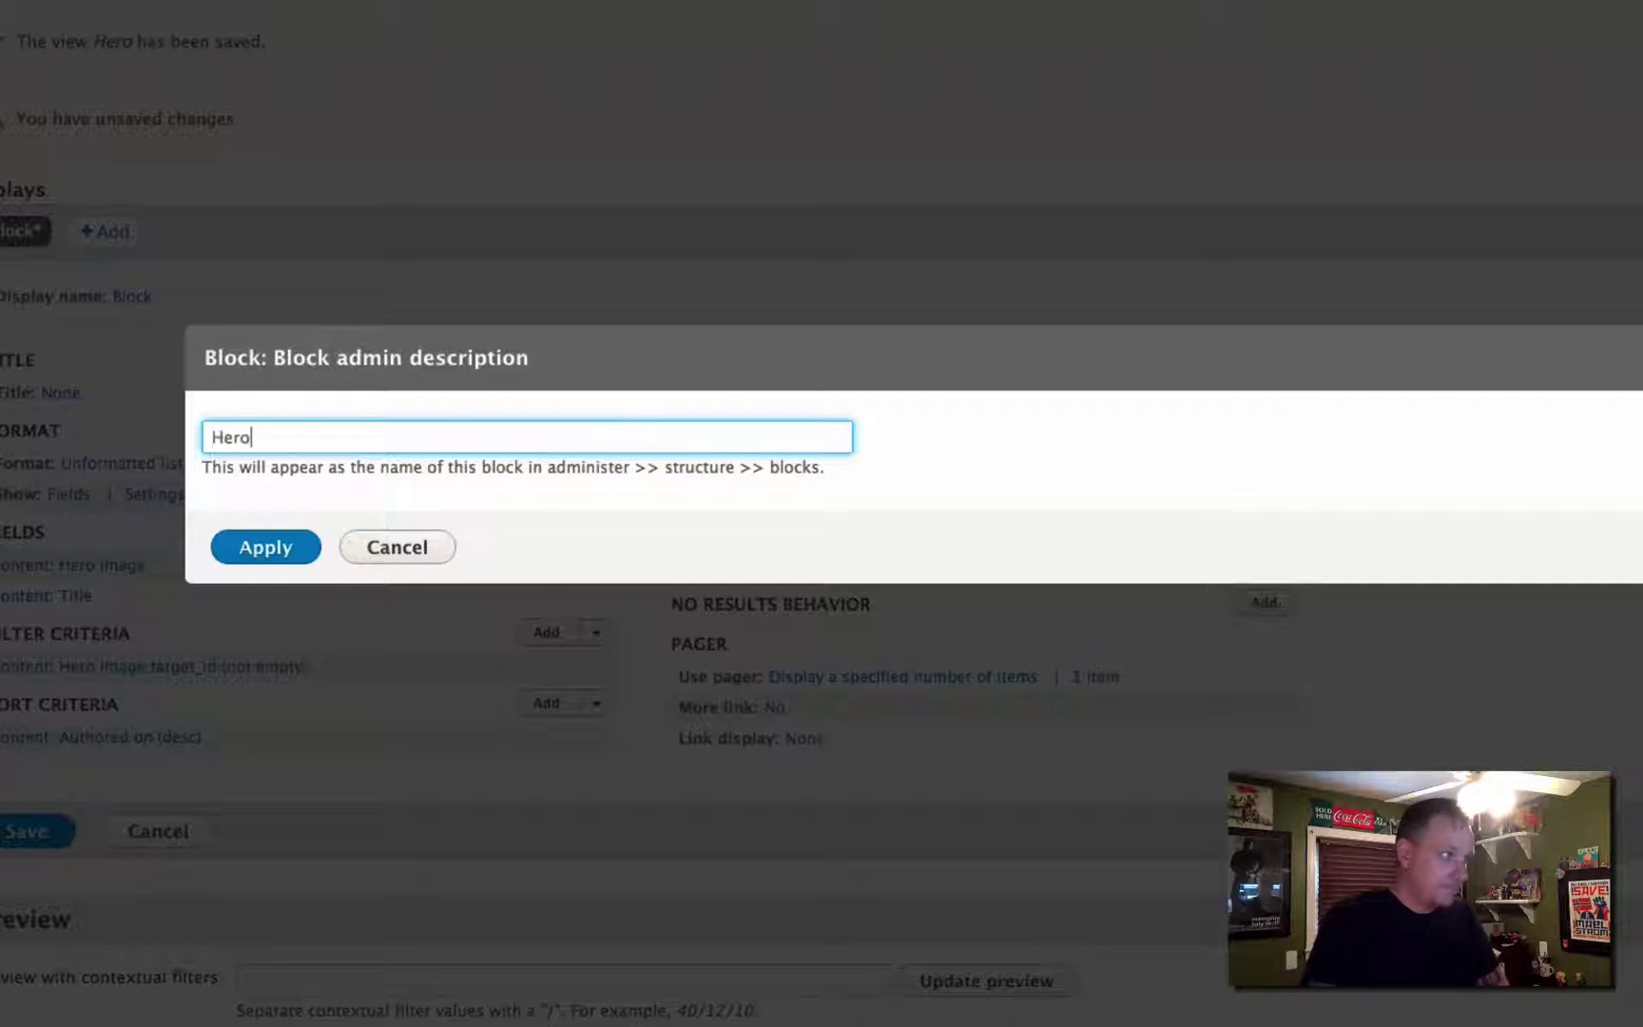
left_click(280, 549)
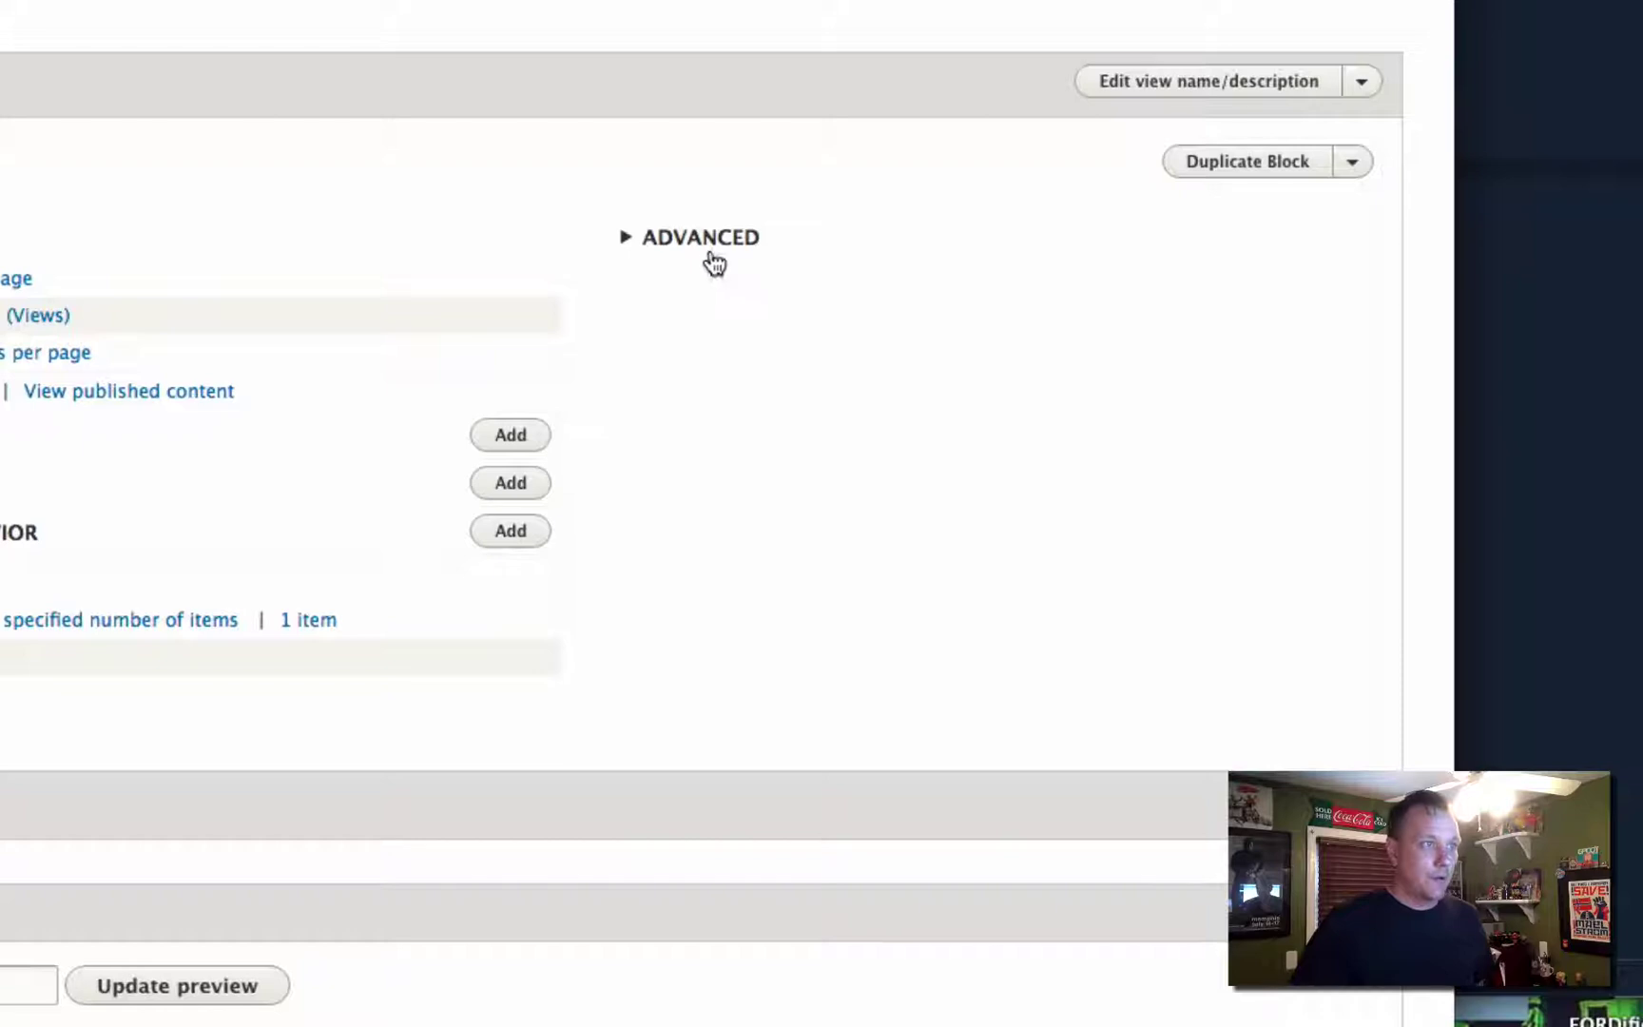
Add a Content: Node ID contextual filter found by searching 'node id'
left_click(700, 237)
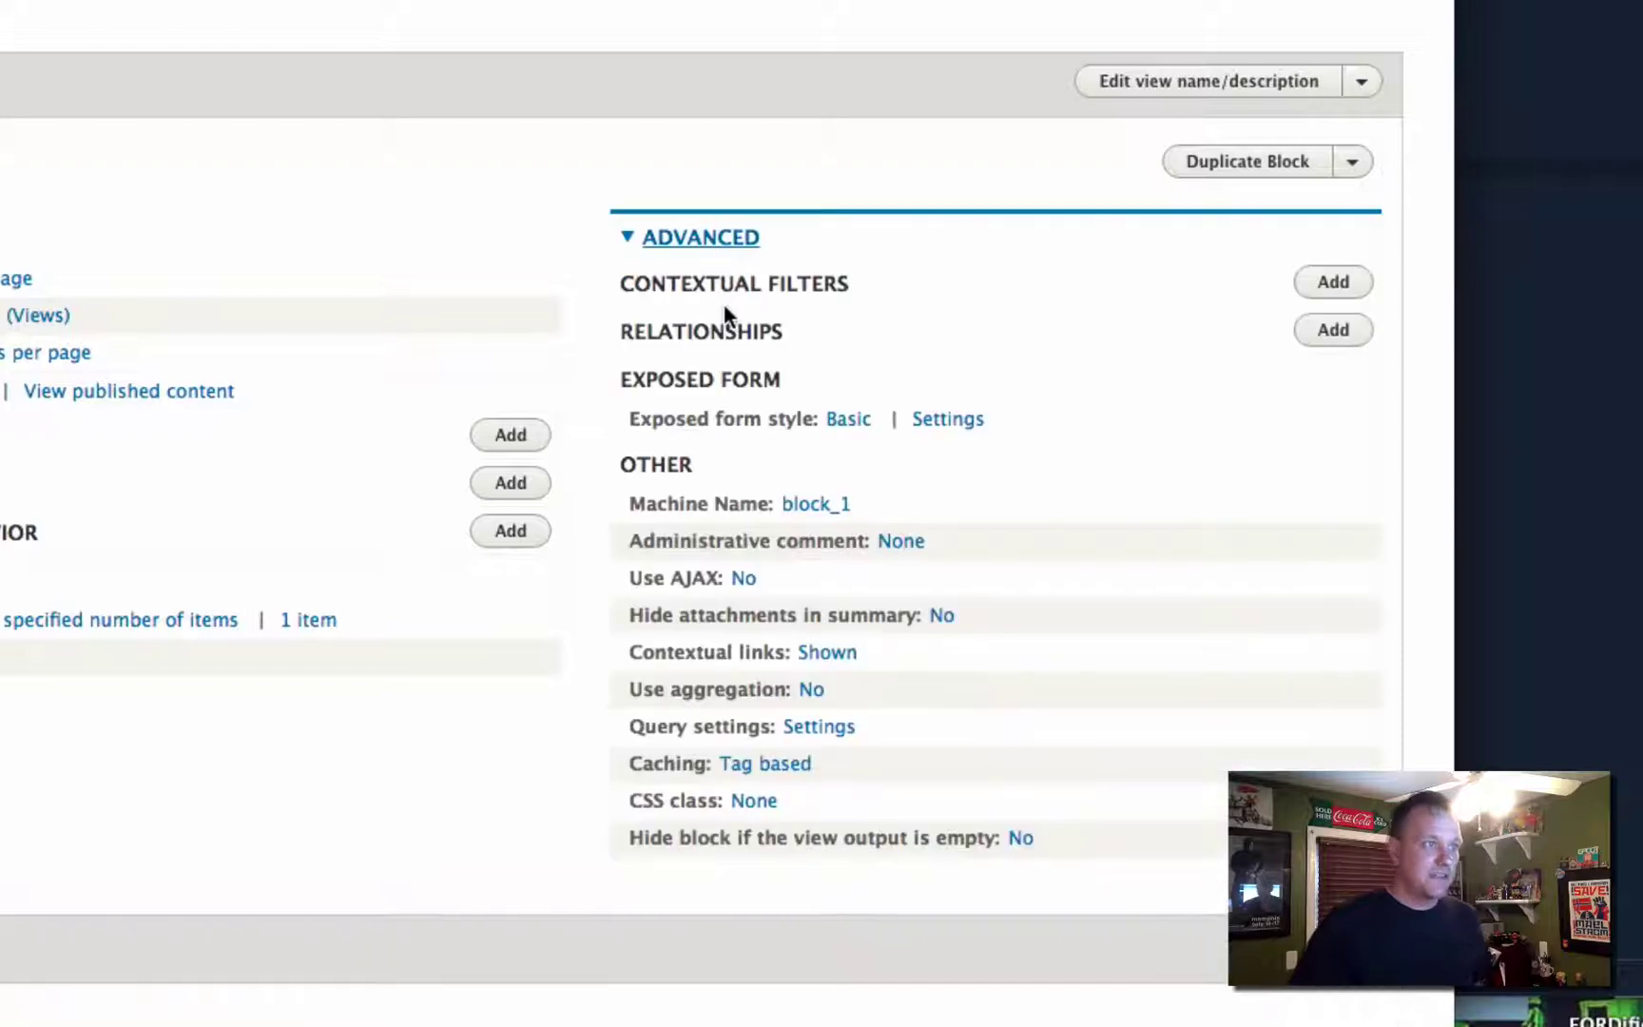
left_click(1331, 282)
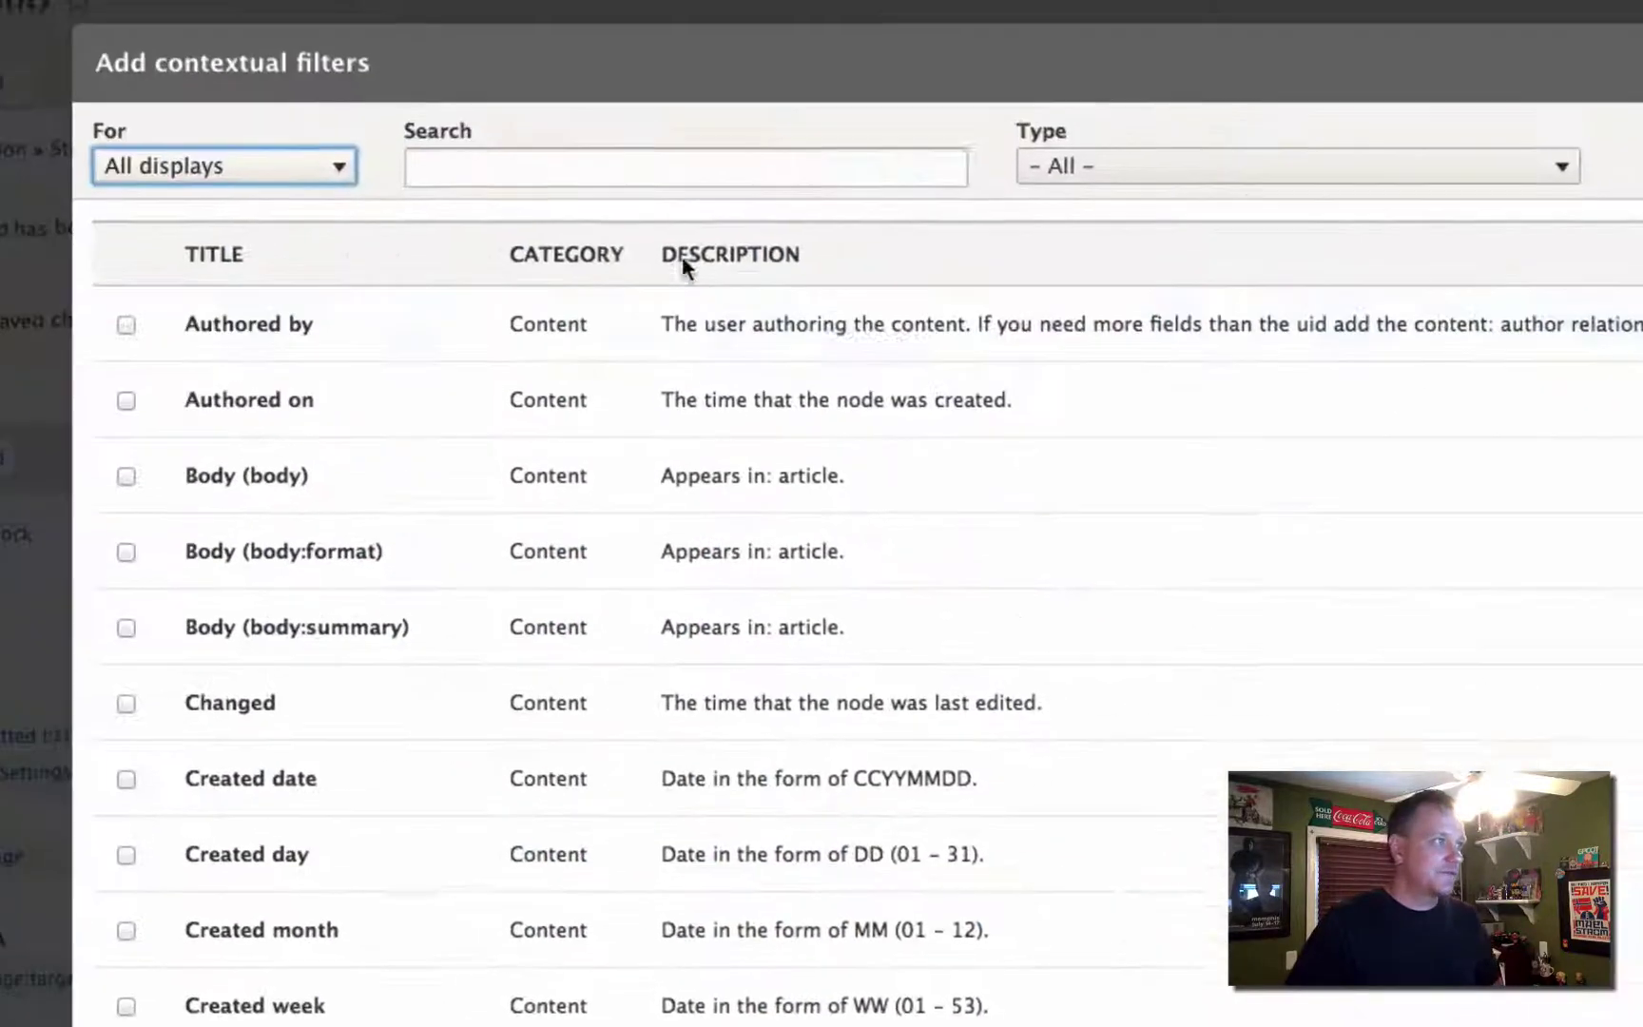
left_click(615, 181)
type("node id")
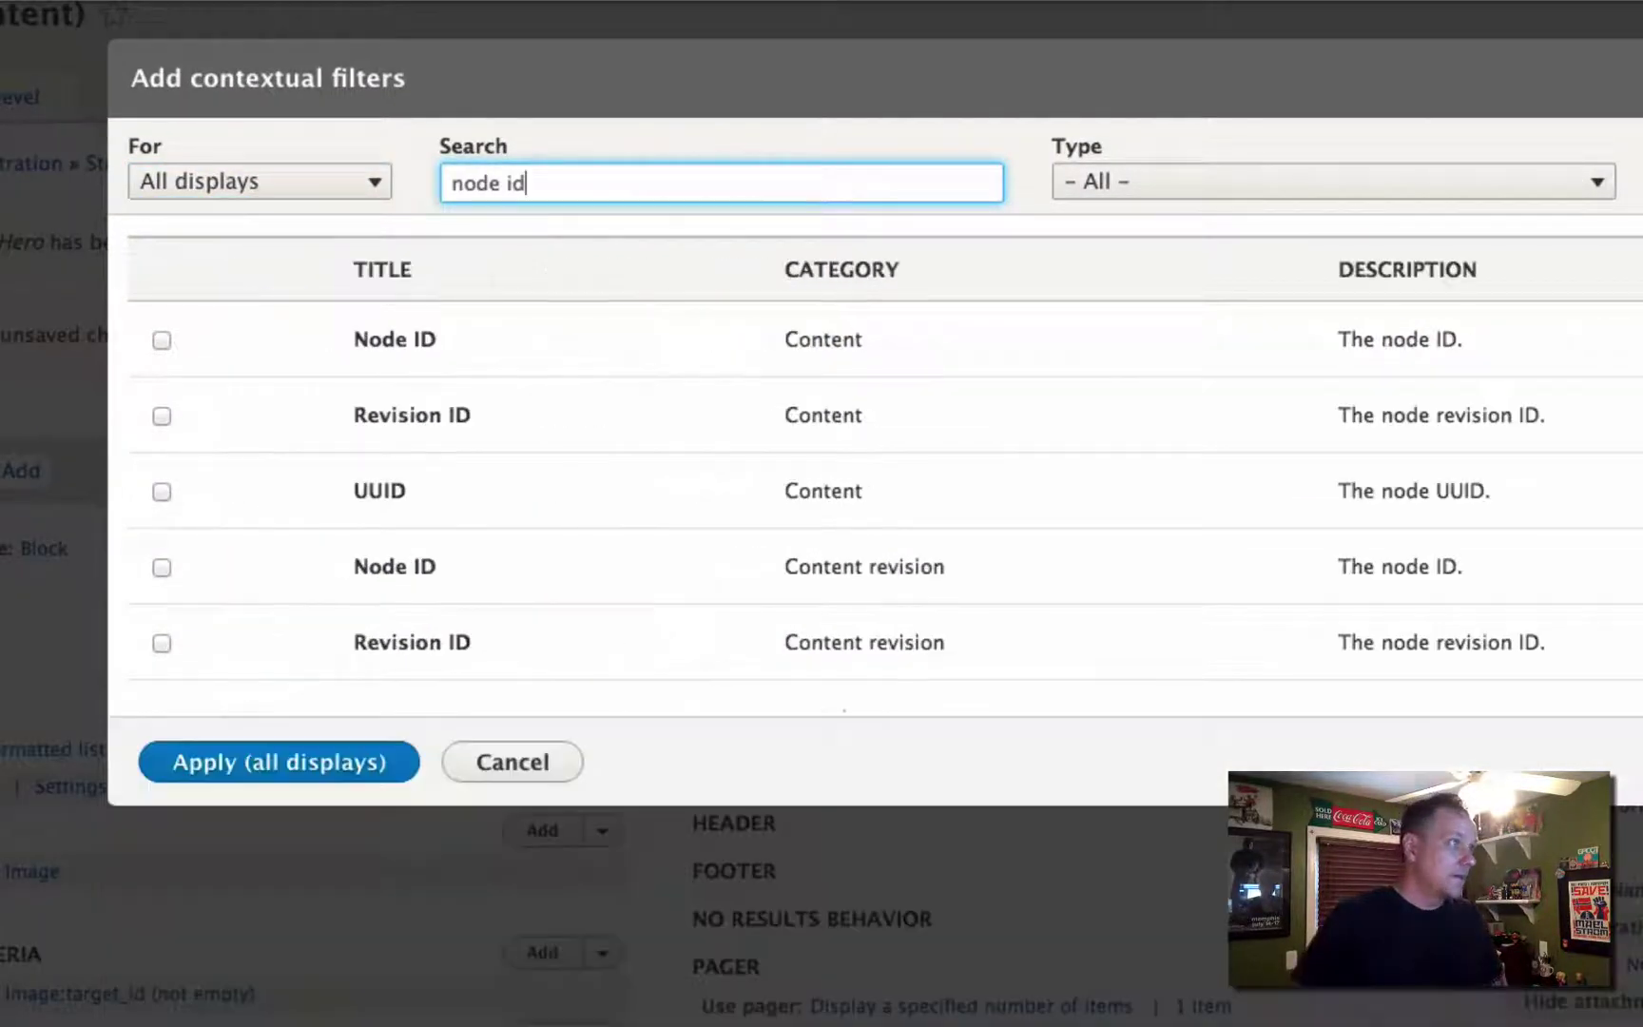
left_click(162, 340)
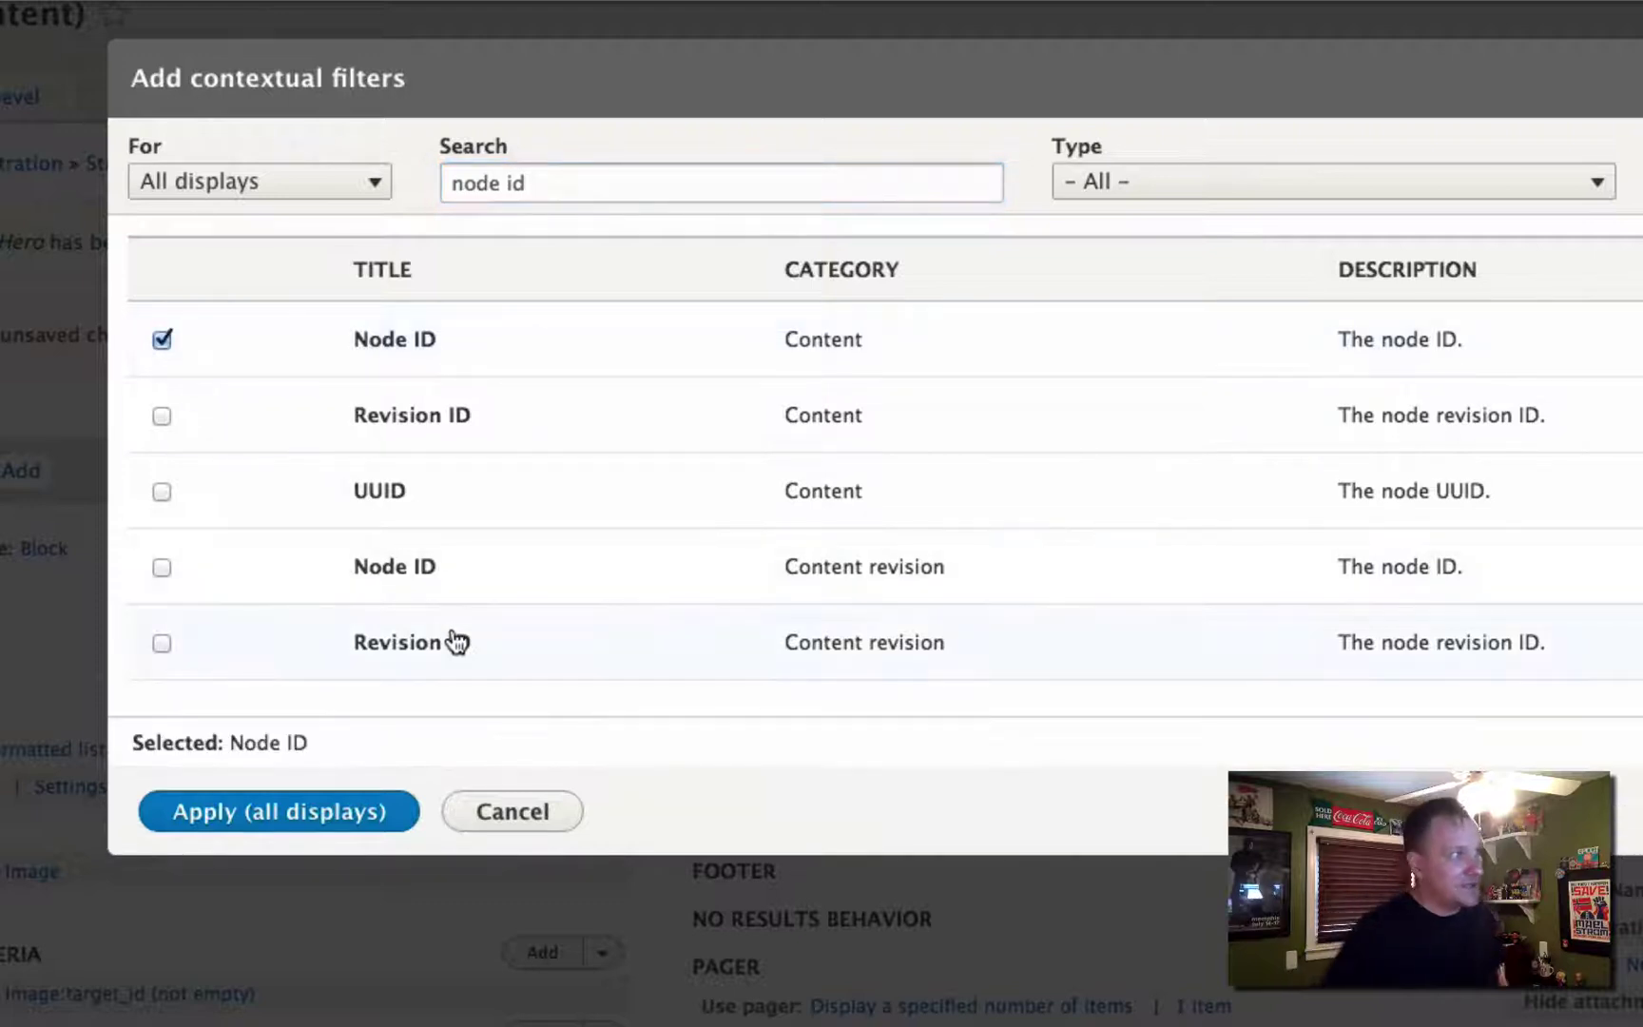
left_click(312, 816)
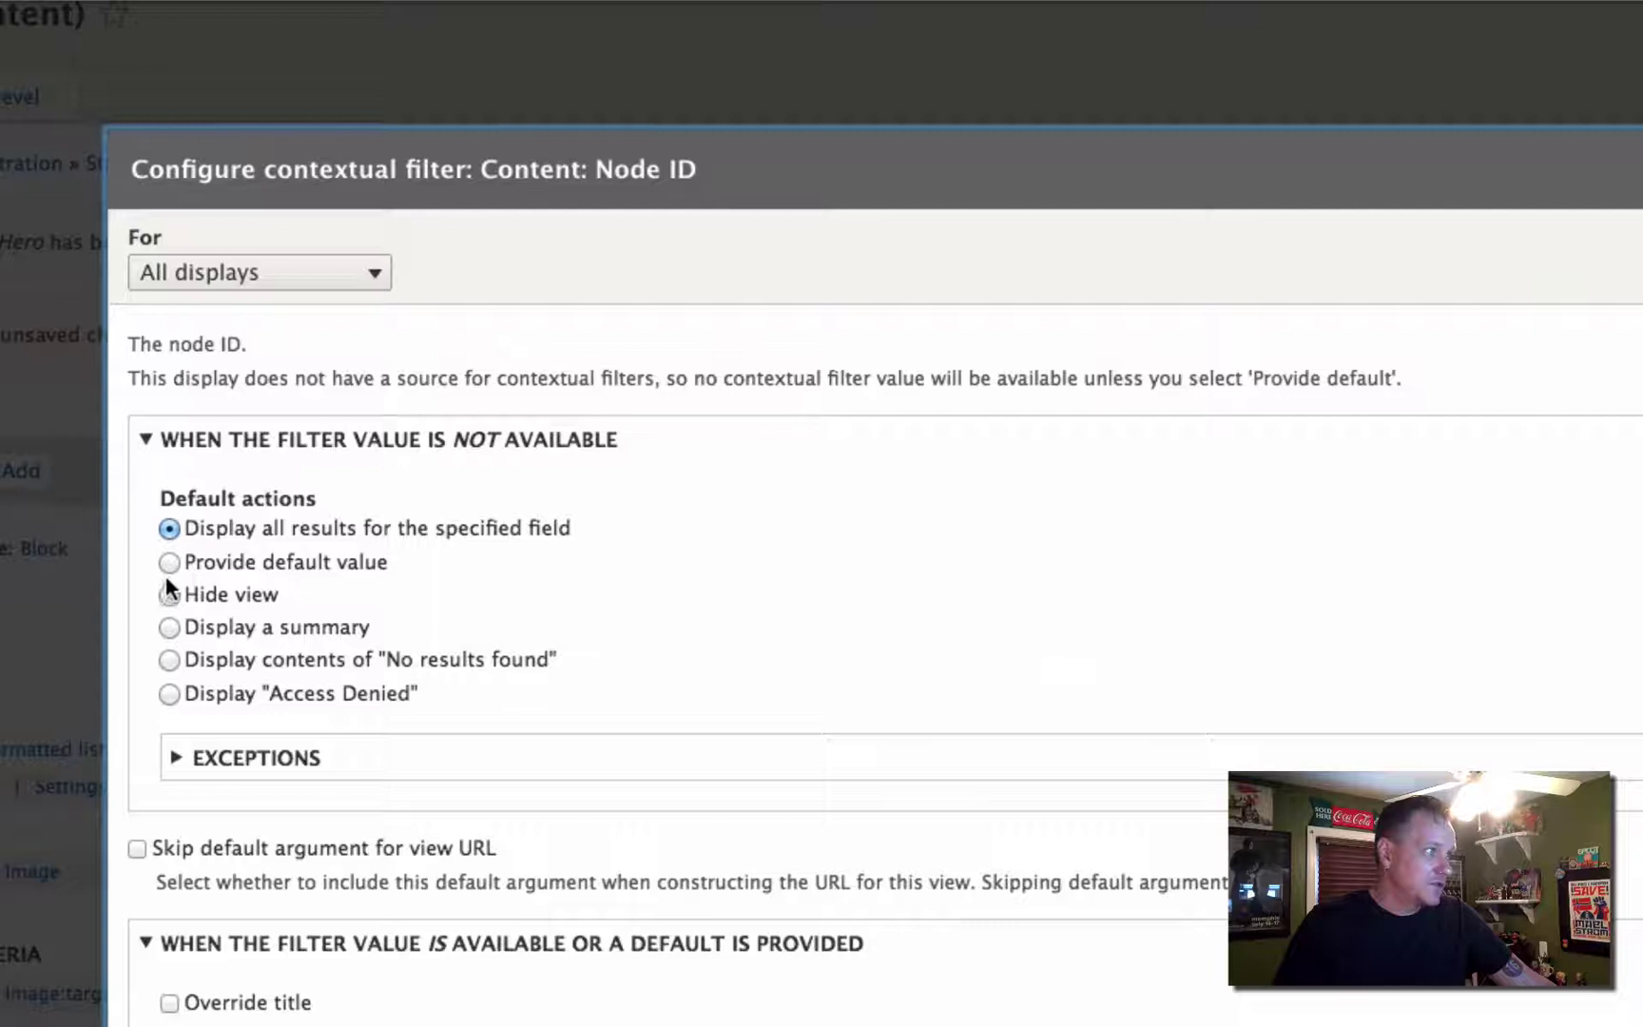
Default the Node ID filter to 'Content ID from URL' for all displays
left_click(169, 563)
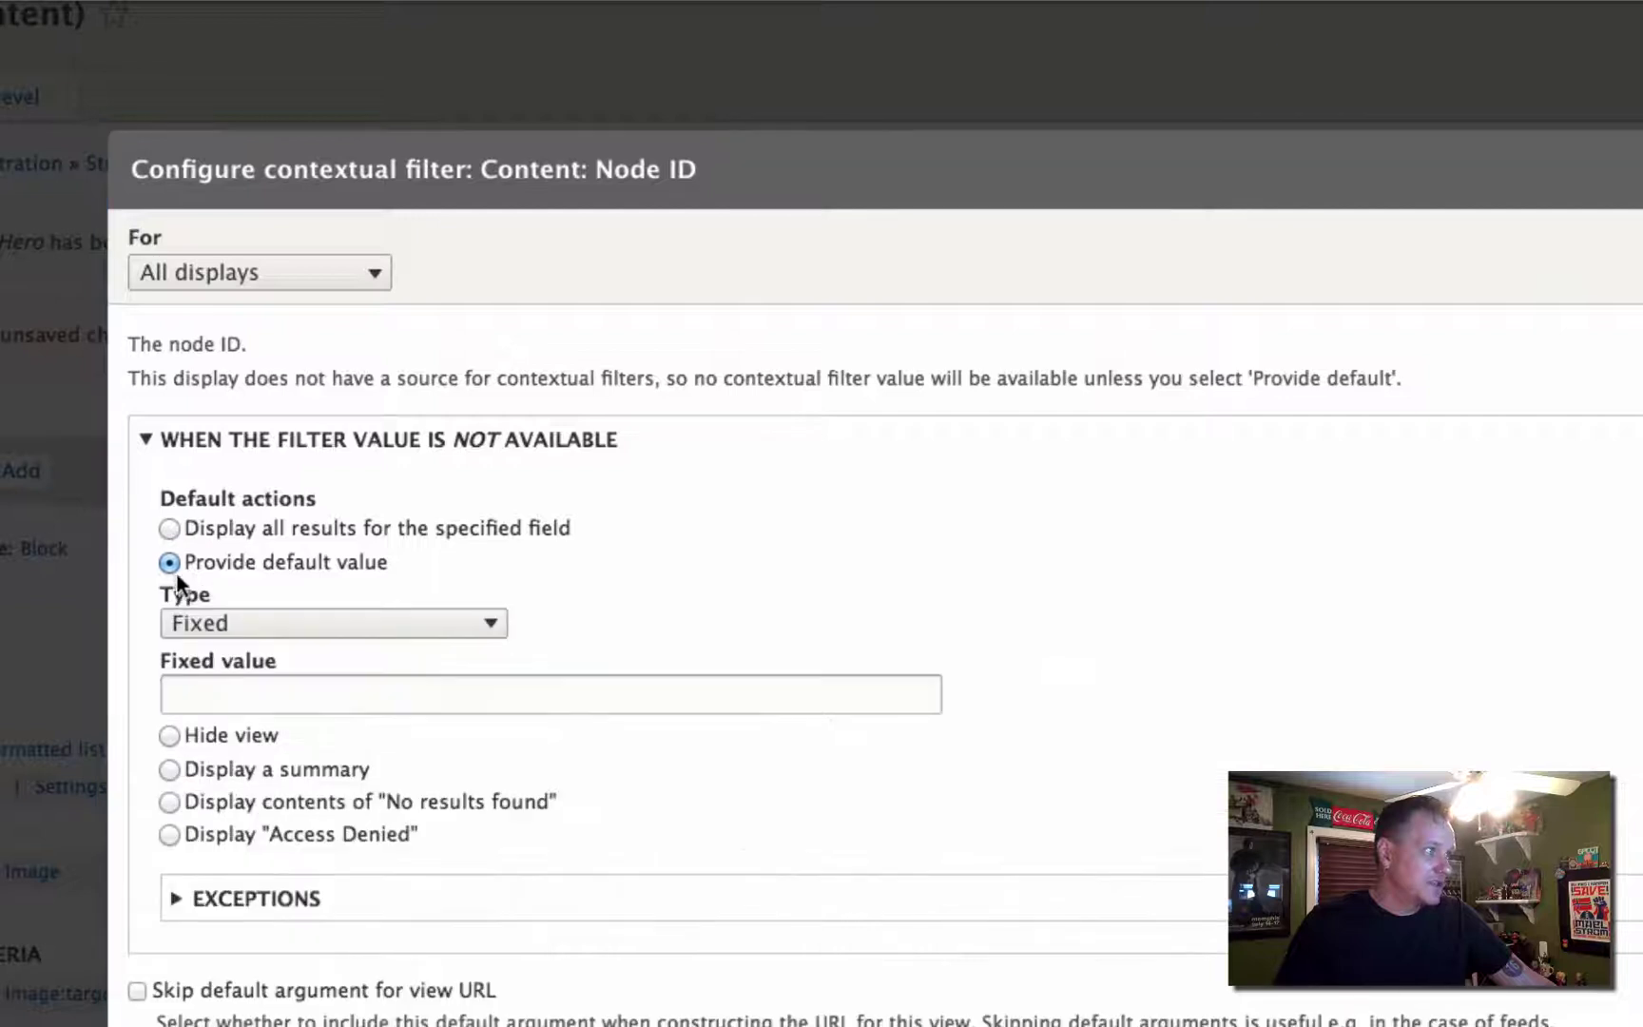
left_click(243, 618)
left_click(268, 594)
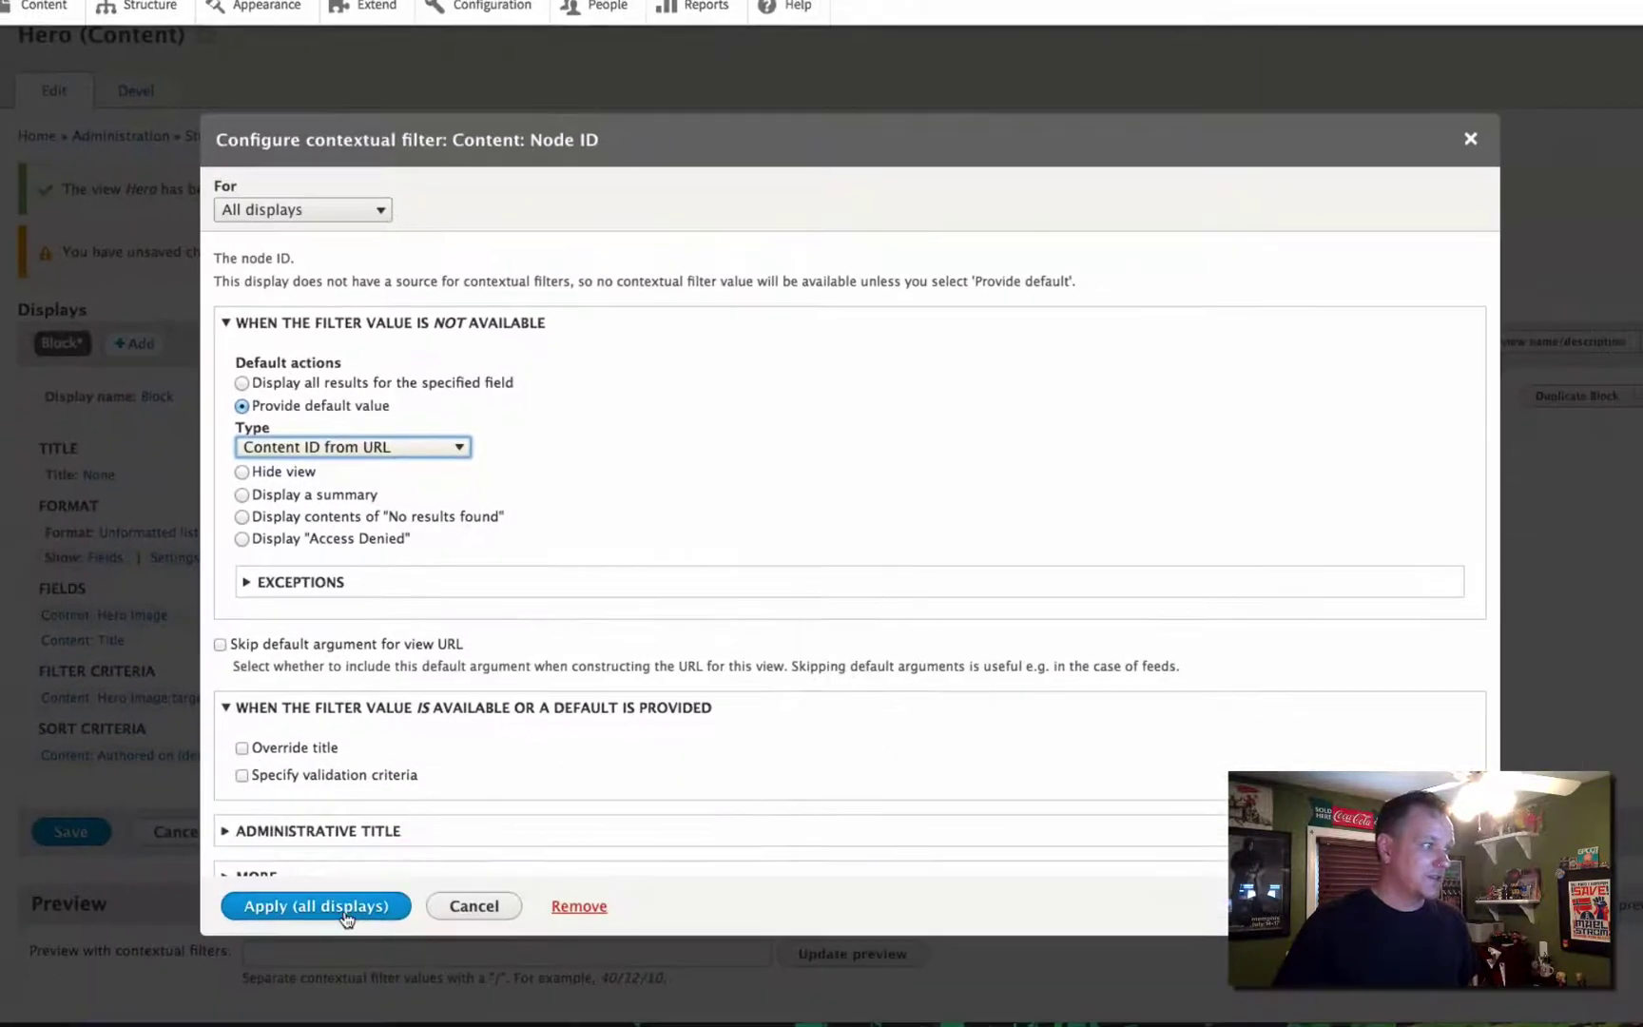
left_click(345, 913)
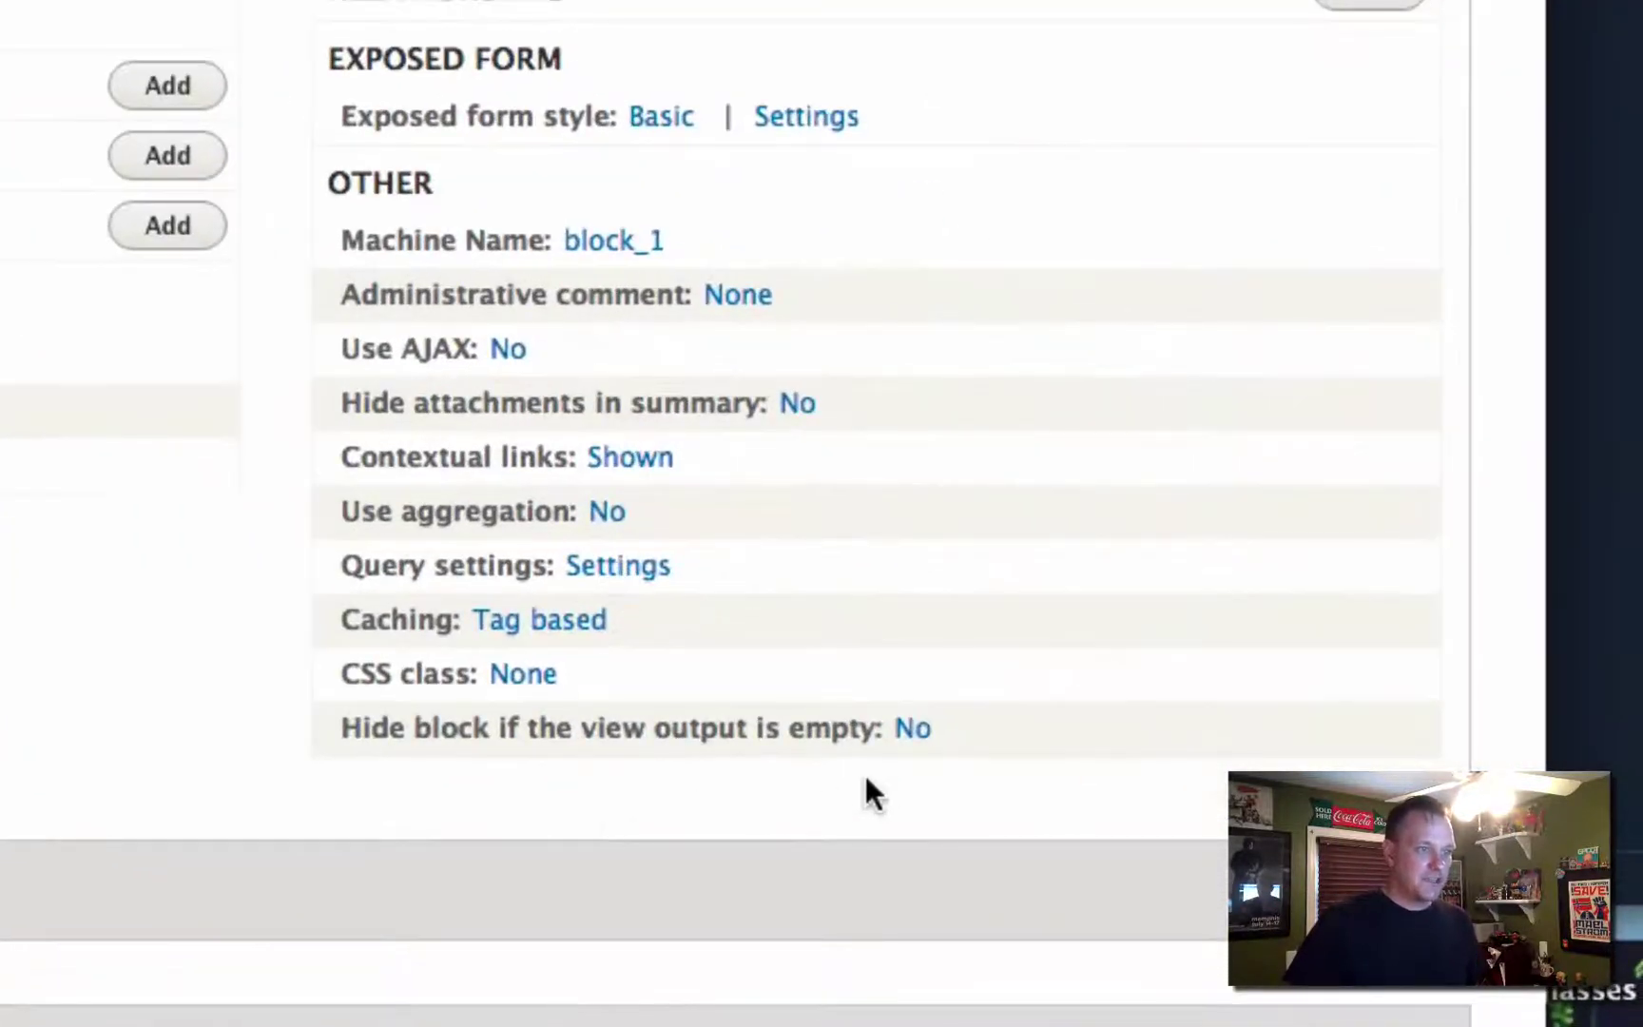
Turn on 'Hide block if no result' for the Hero block, then save the view
left_click(913, 727)
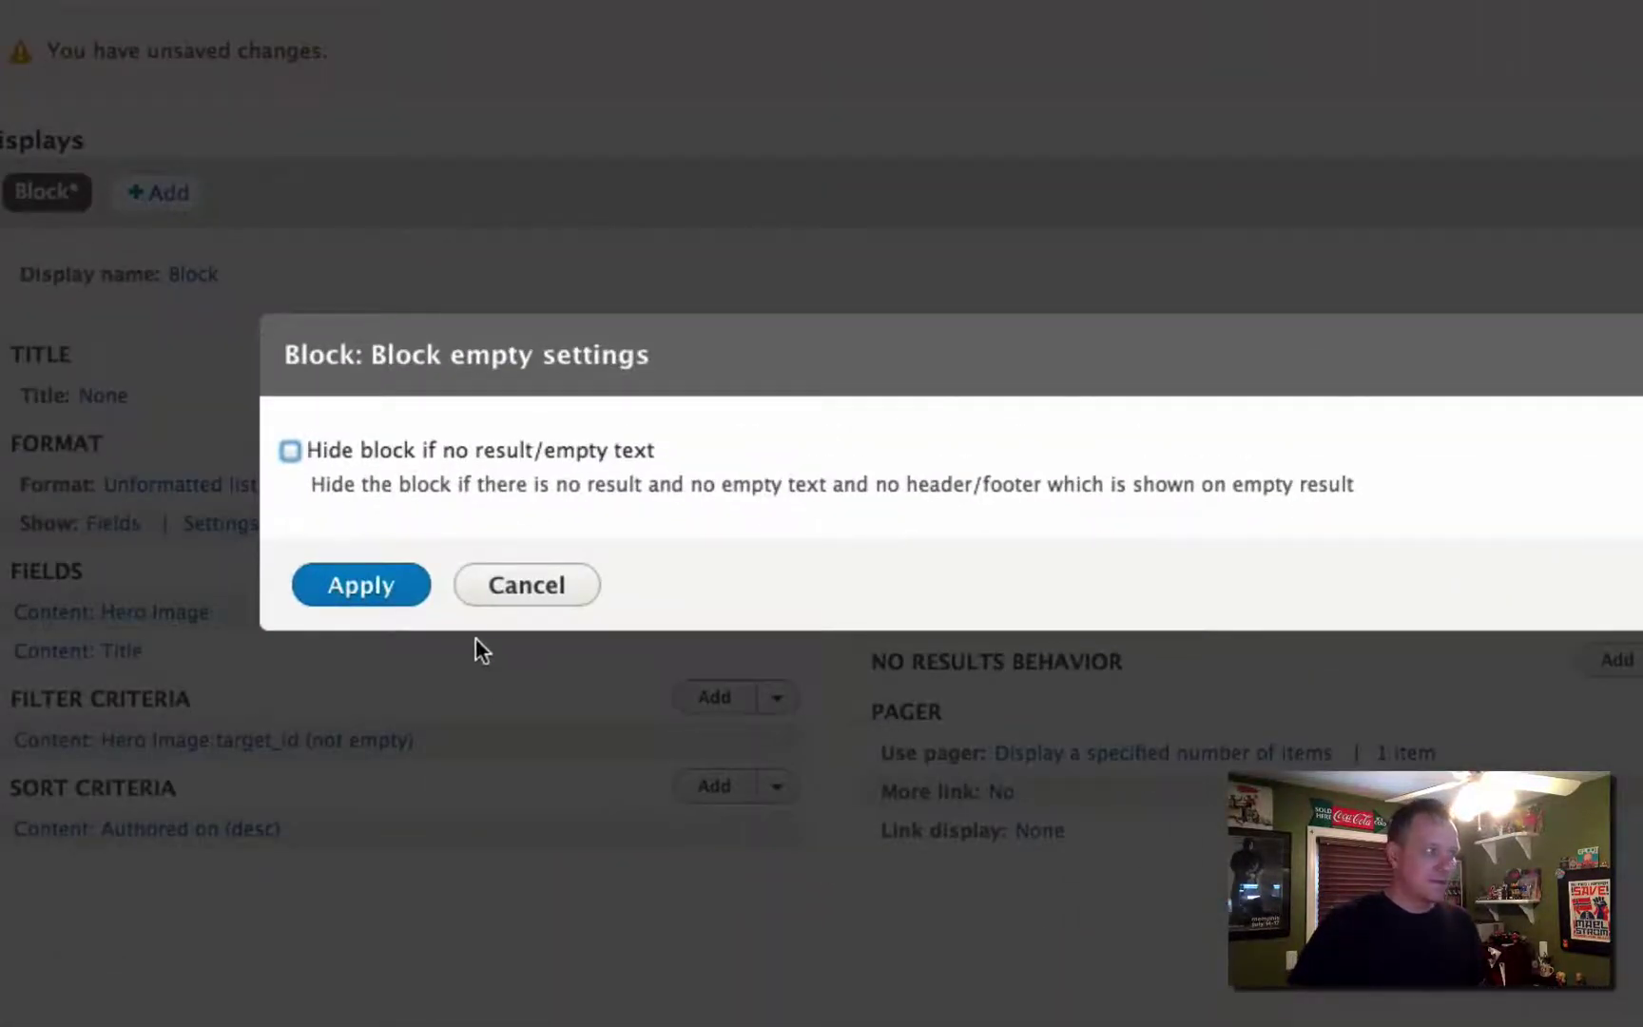
left_click(289, 450)
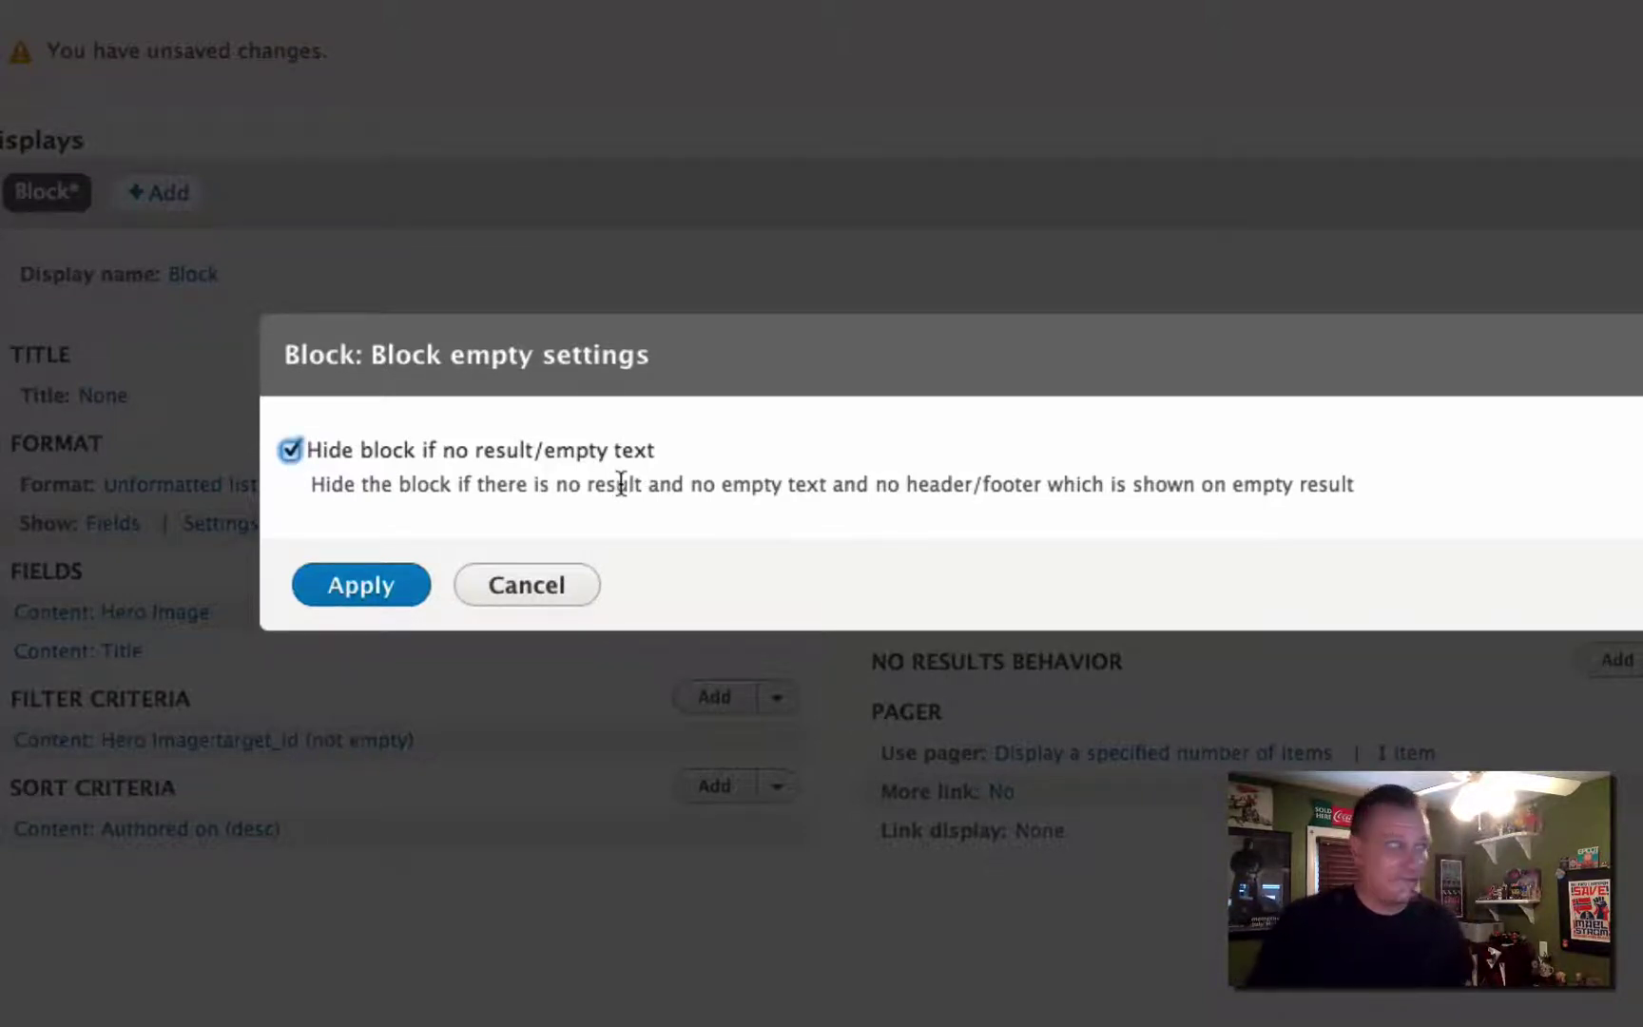
left_click(414, 595)
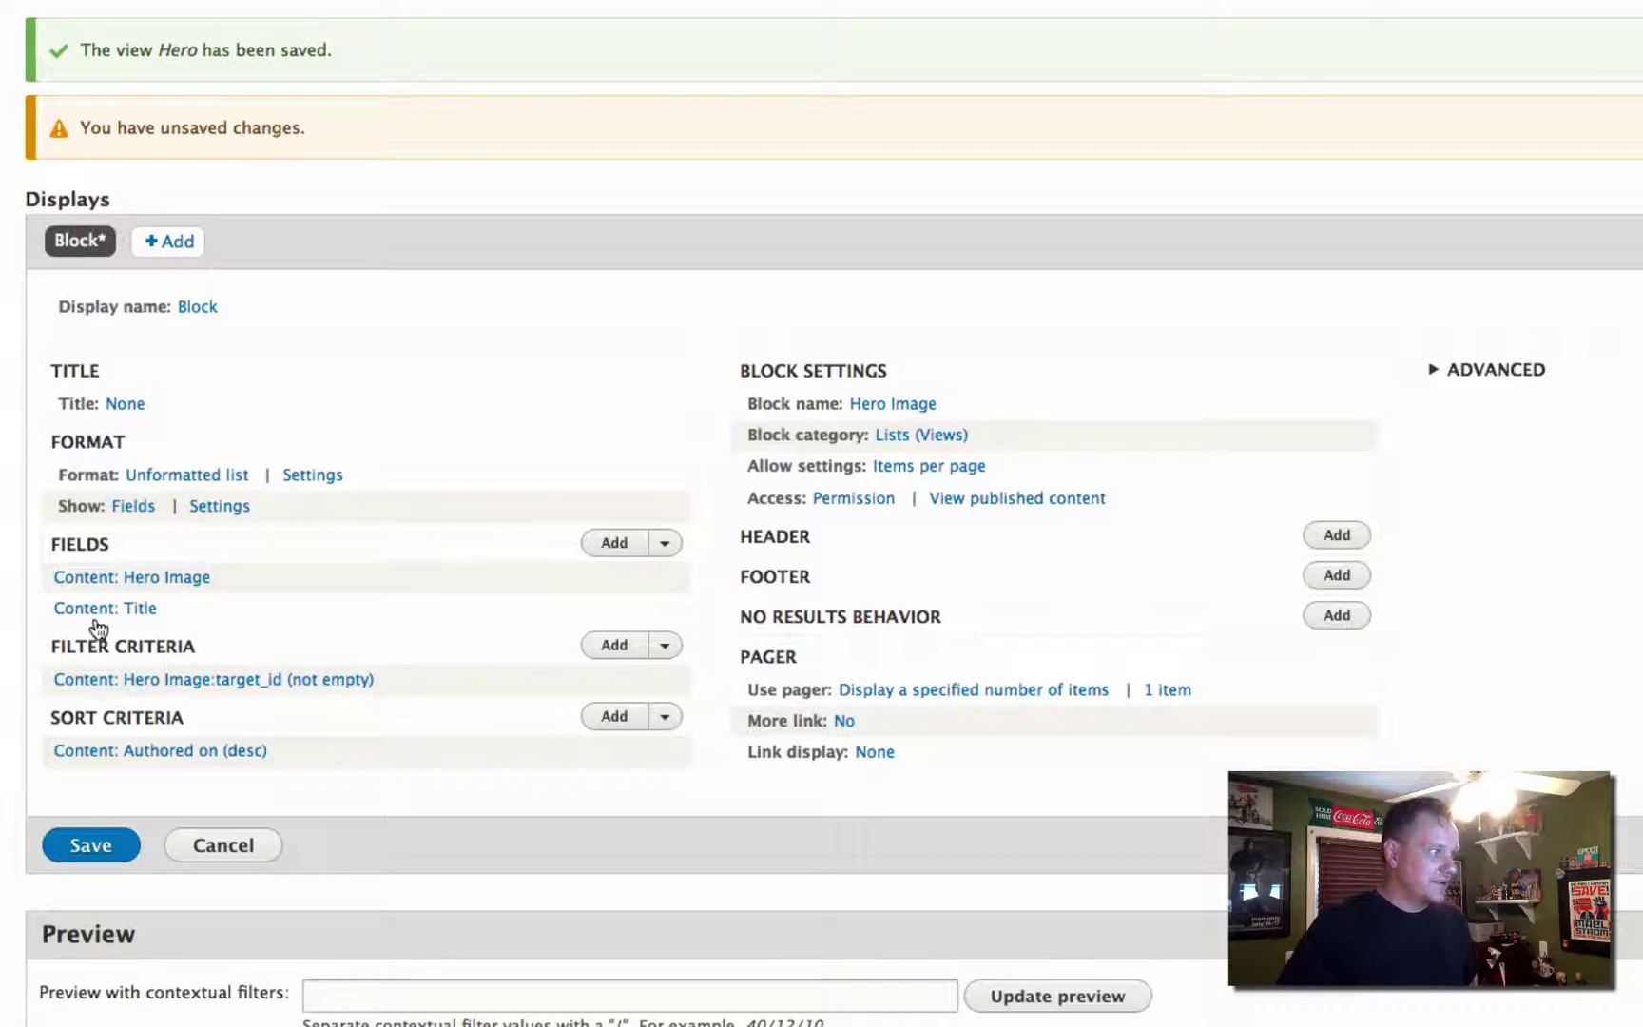
left_click(1488, 373)
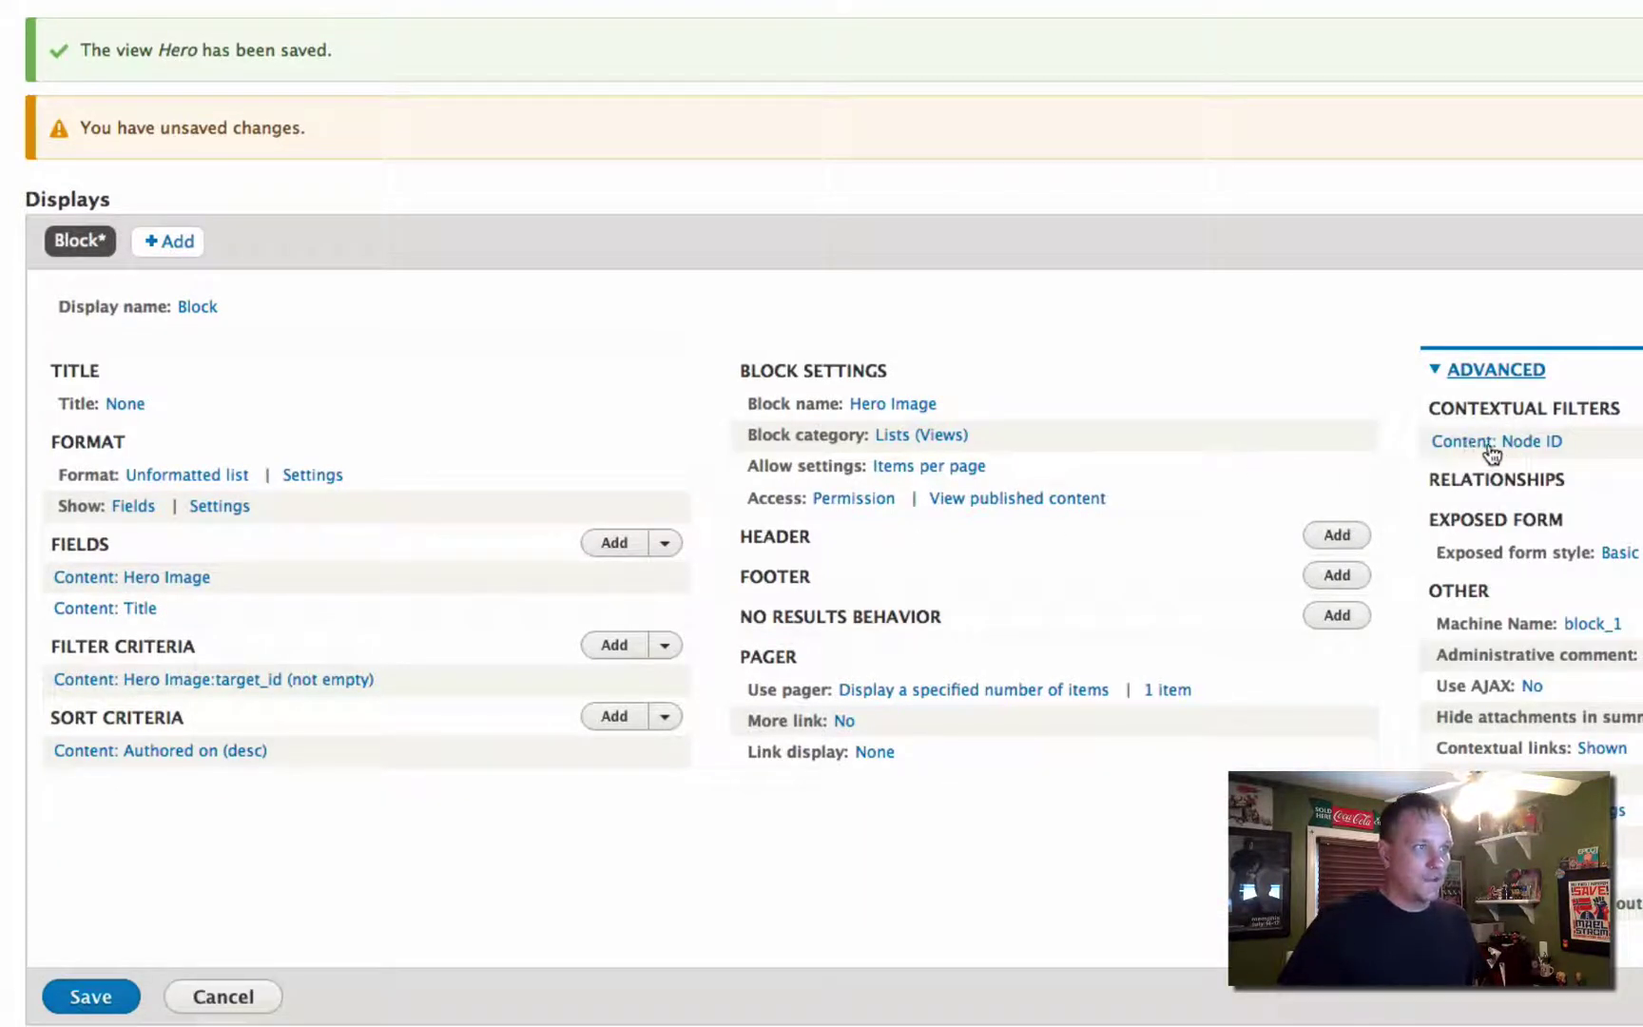
left_click(76, 999)
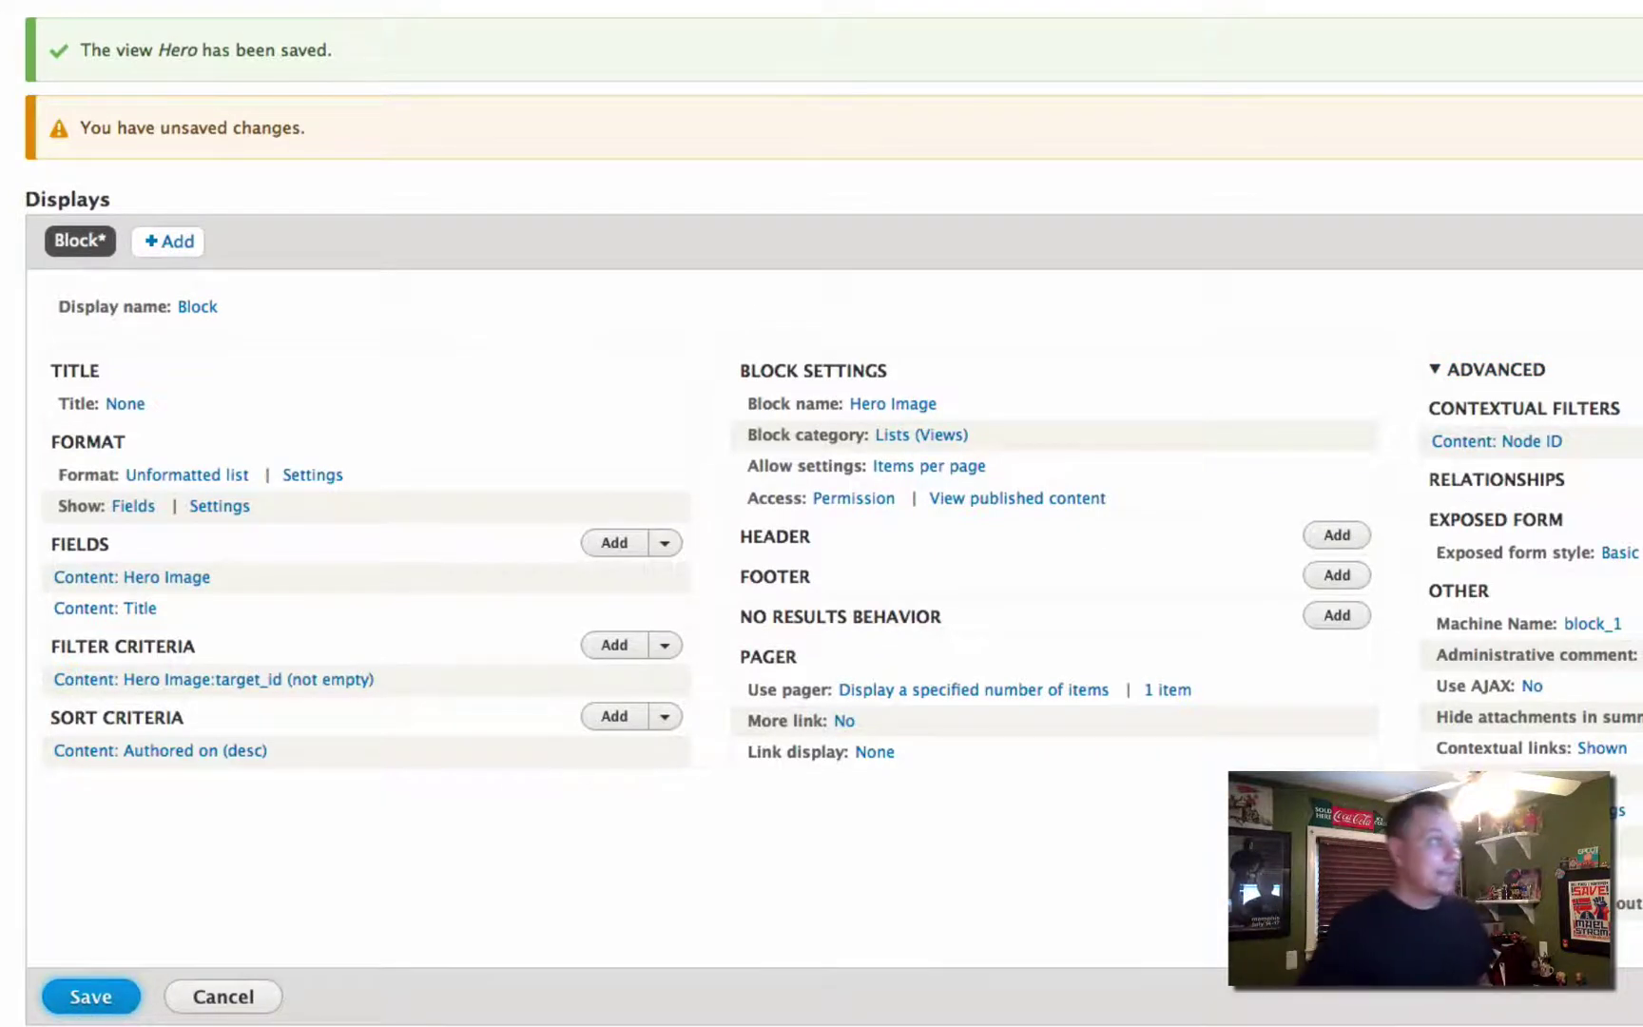
scroll(238, 76, "up", 3)
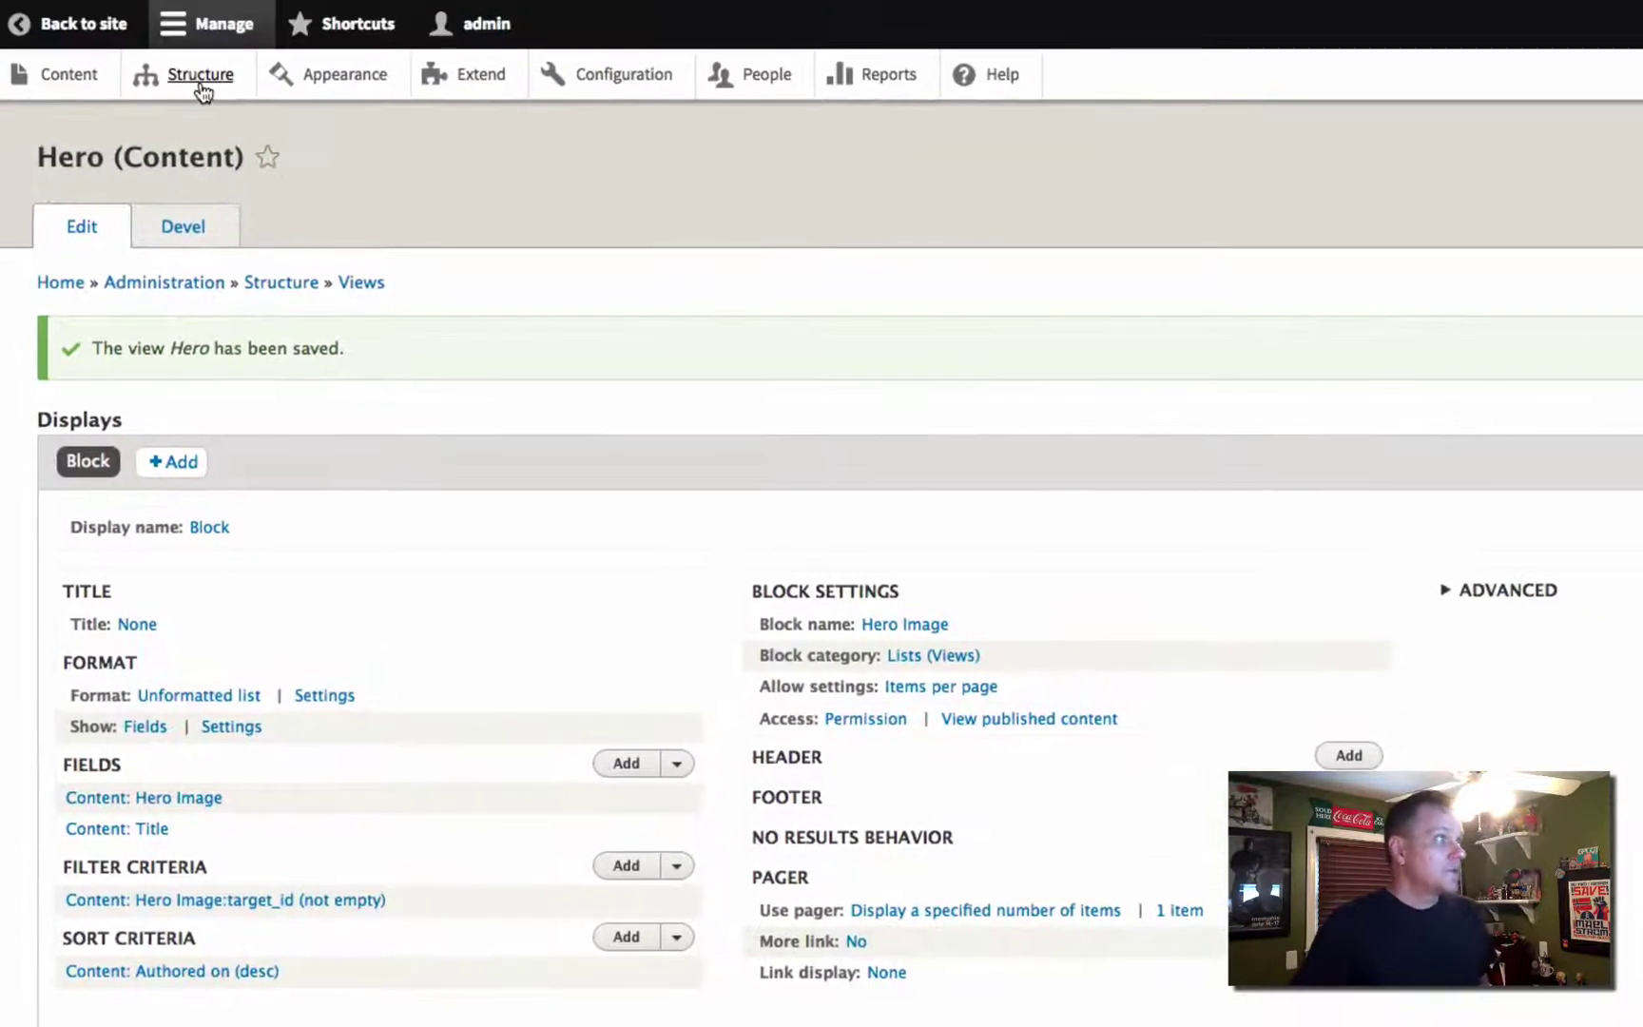
In Block layout, place the Hero Image block in the Featured top region
left_click(200, 76)
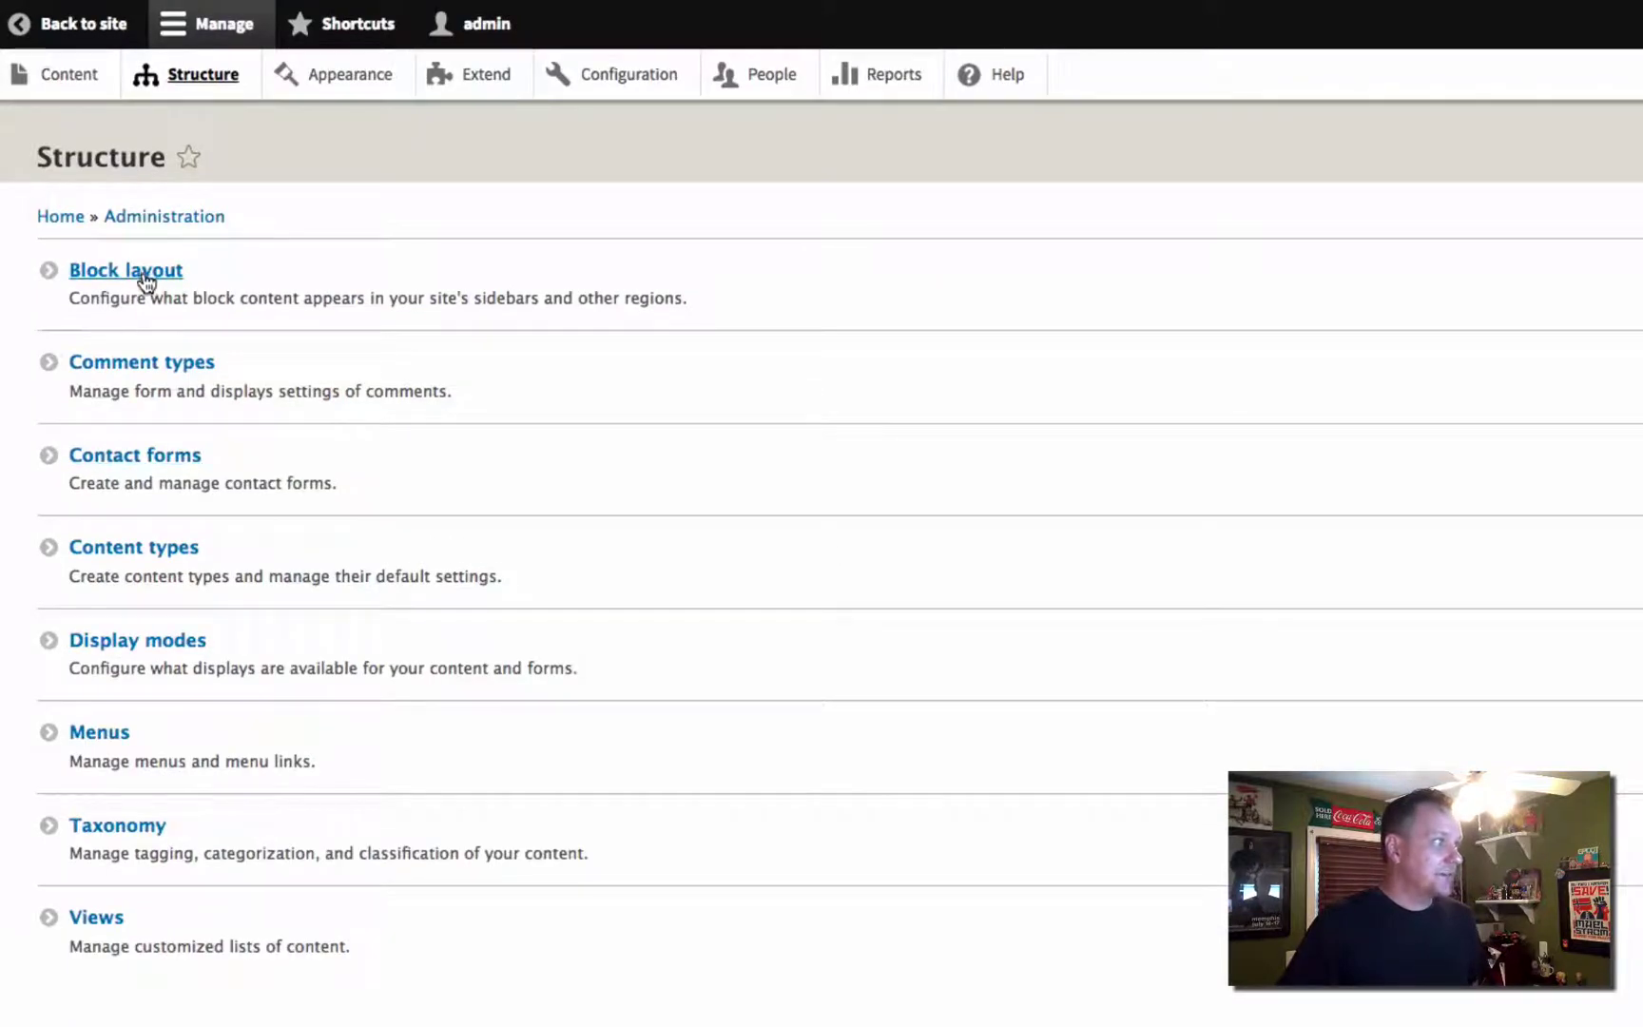
left_click(204, 321)
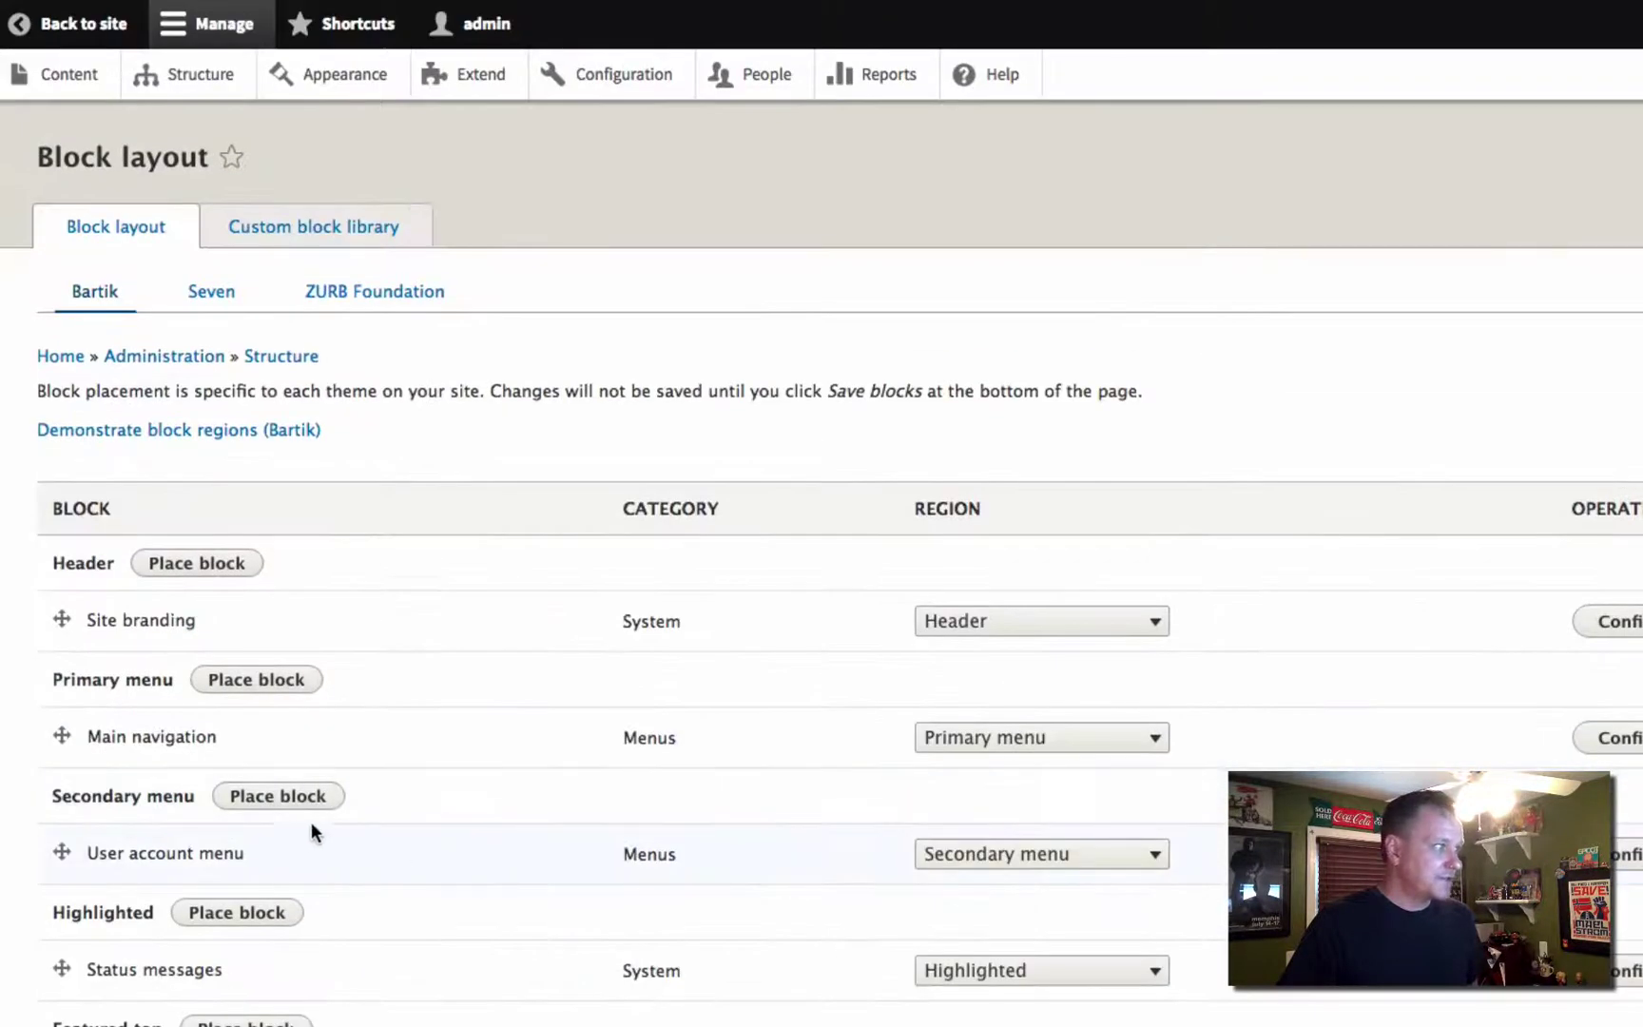
scroll(311, 824, "down", 1)
left_click(257, 968)
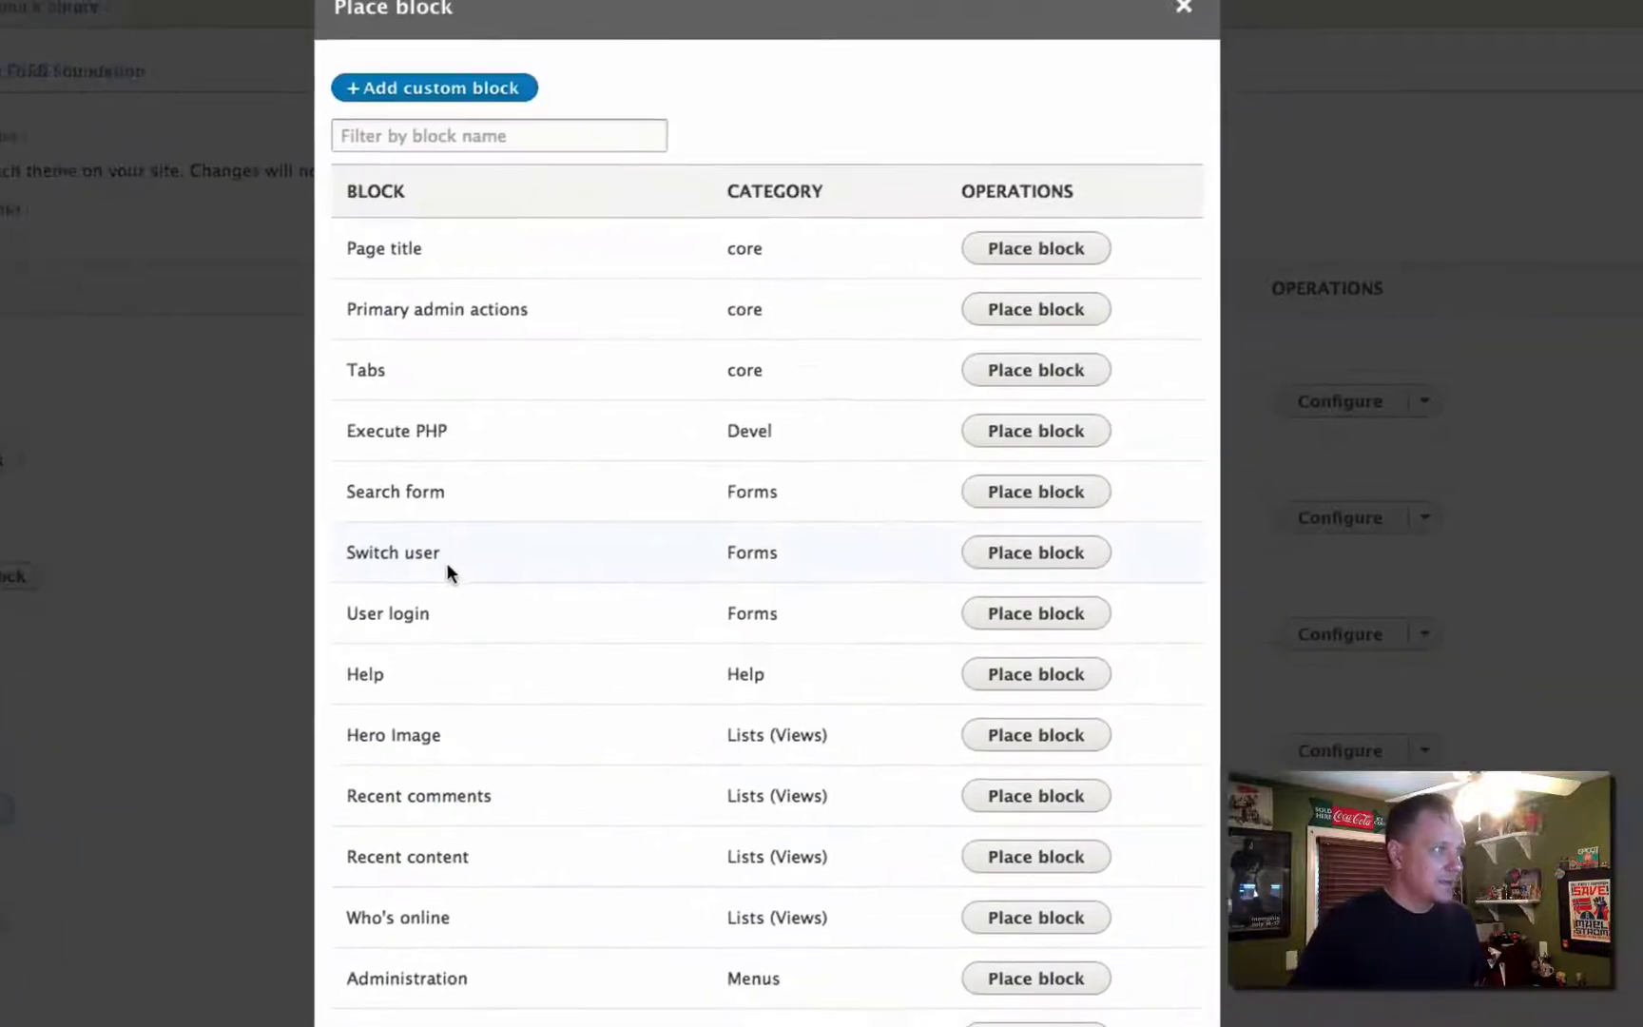
left_click(381, 102)
type("hero")
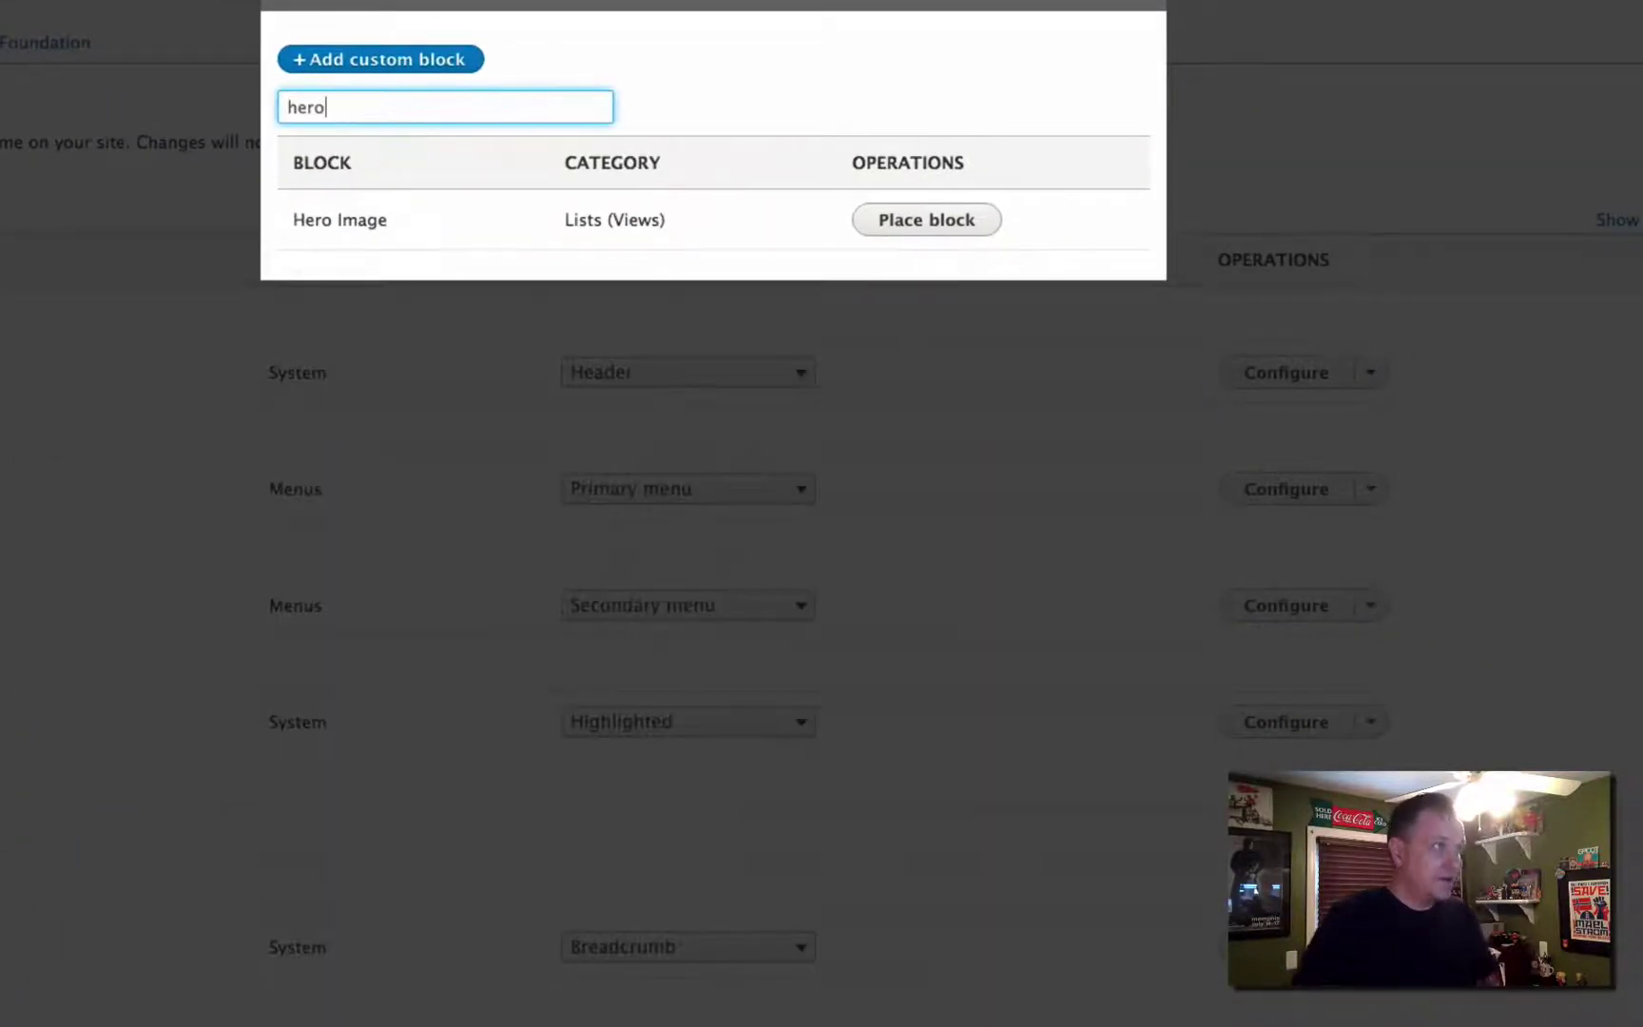
left_click(922, 222)
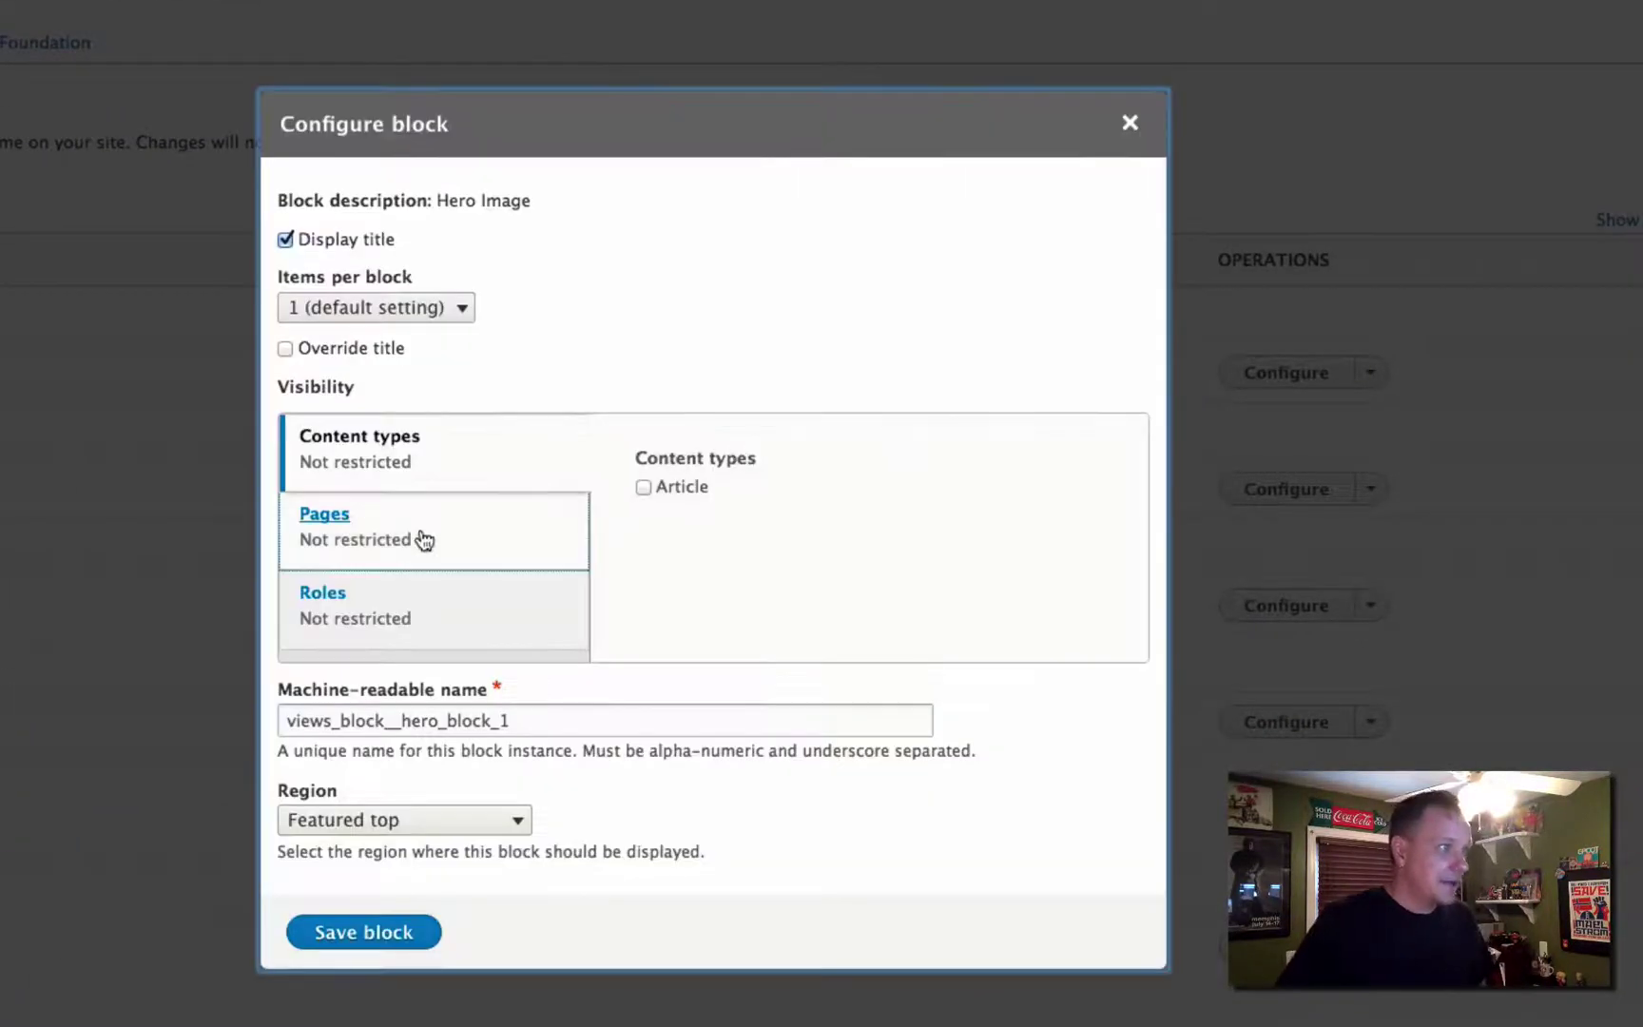
Limit the block to Article pages without a displayed title, save, and open the Iusto Nobis article
left_click(641, 489)
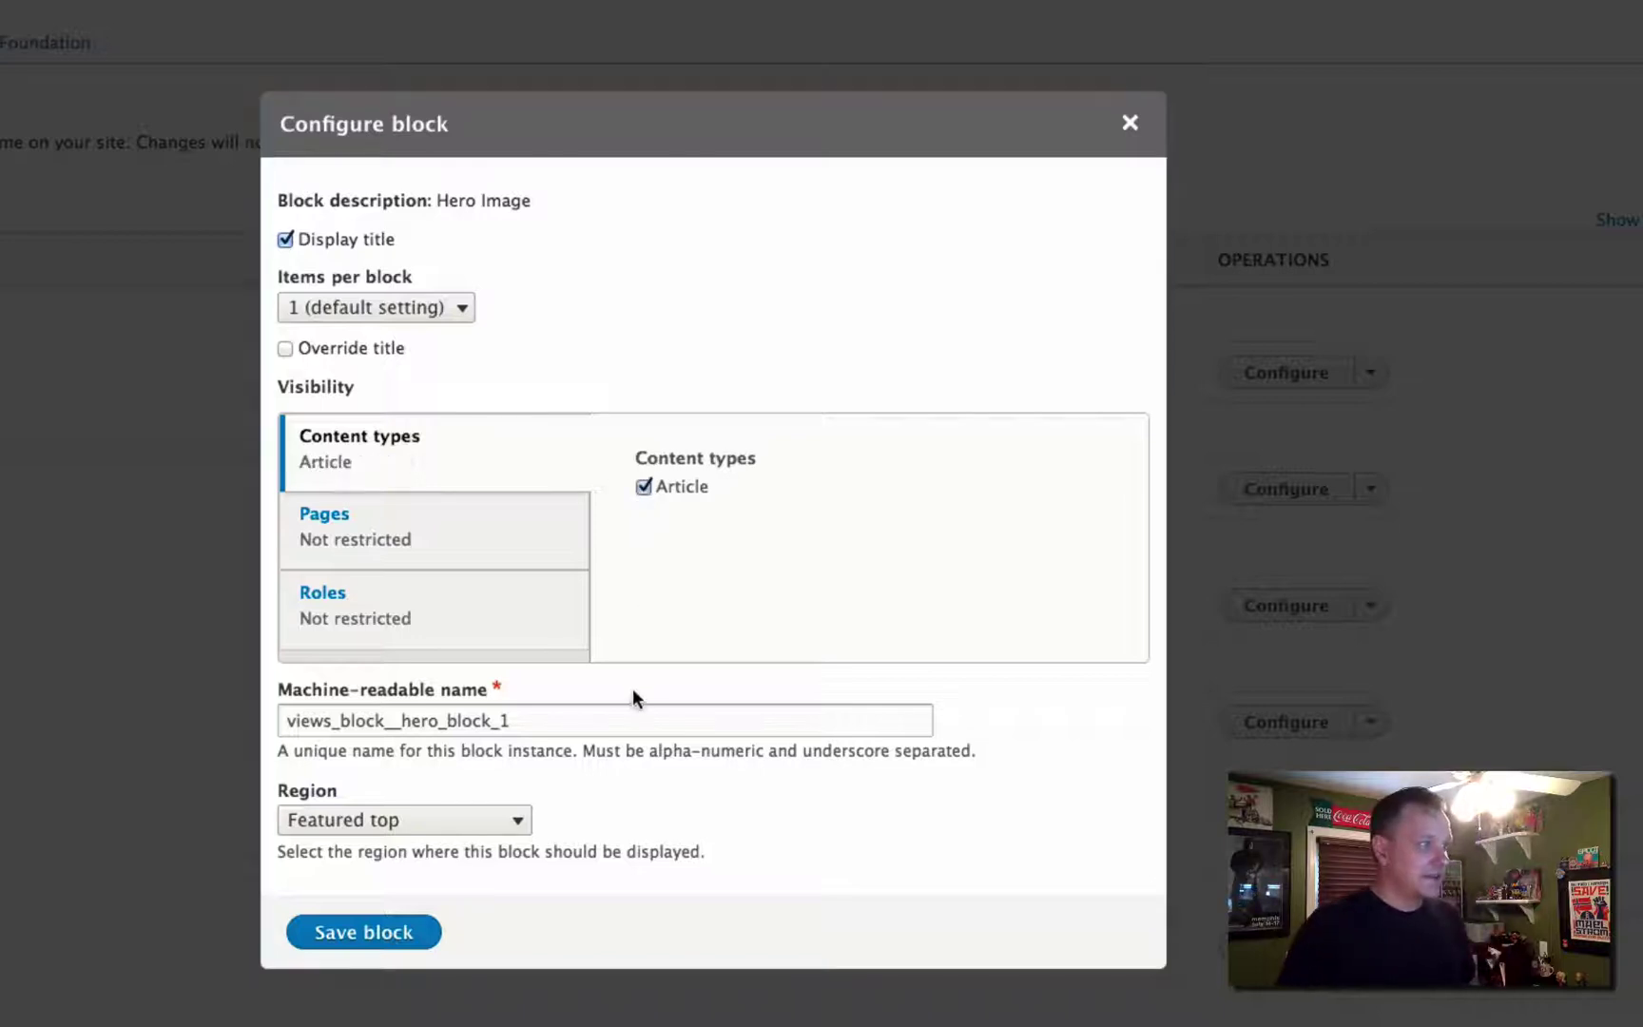
left_click(286, 240)
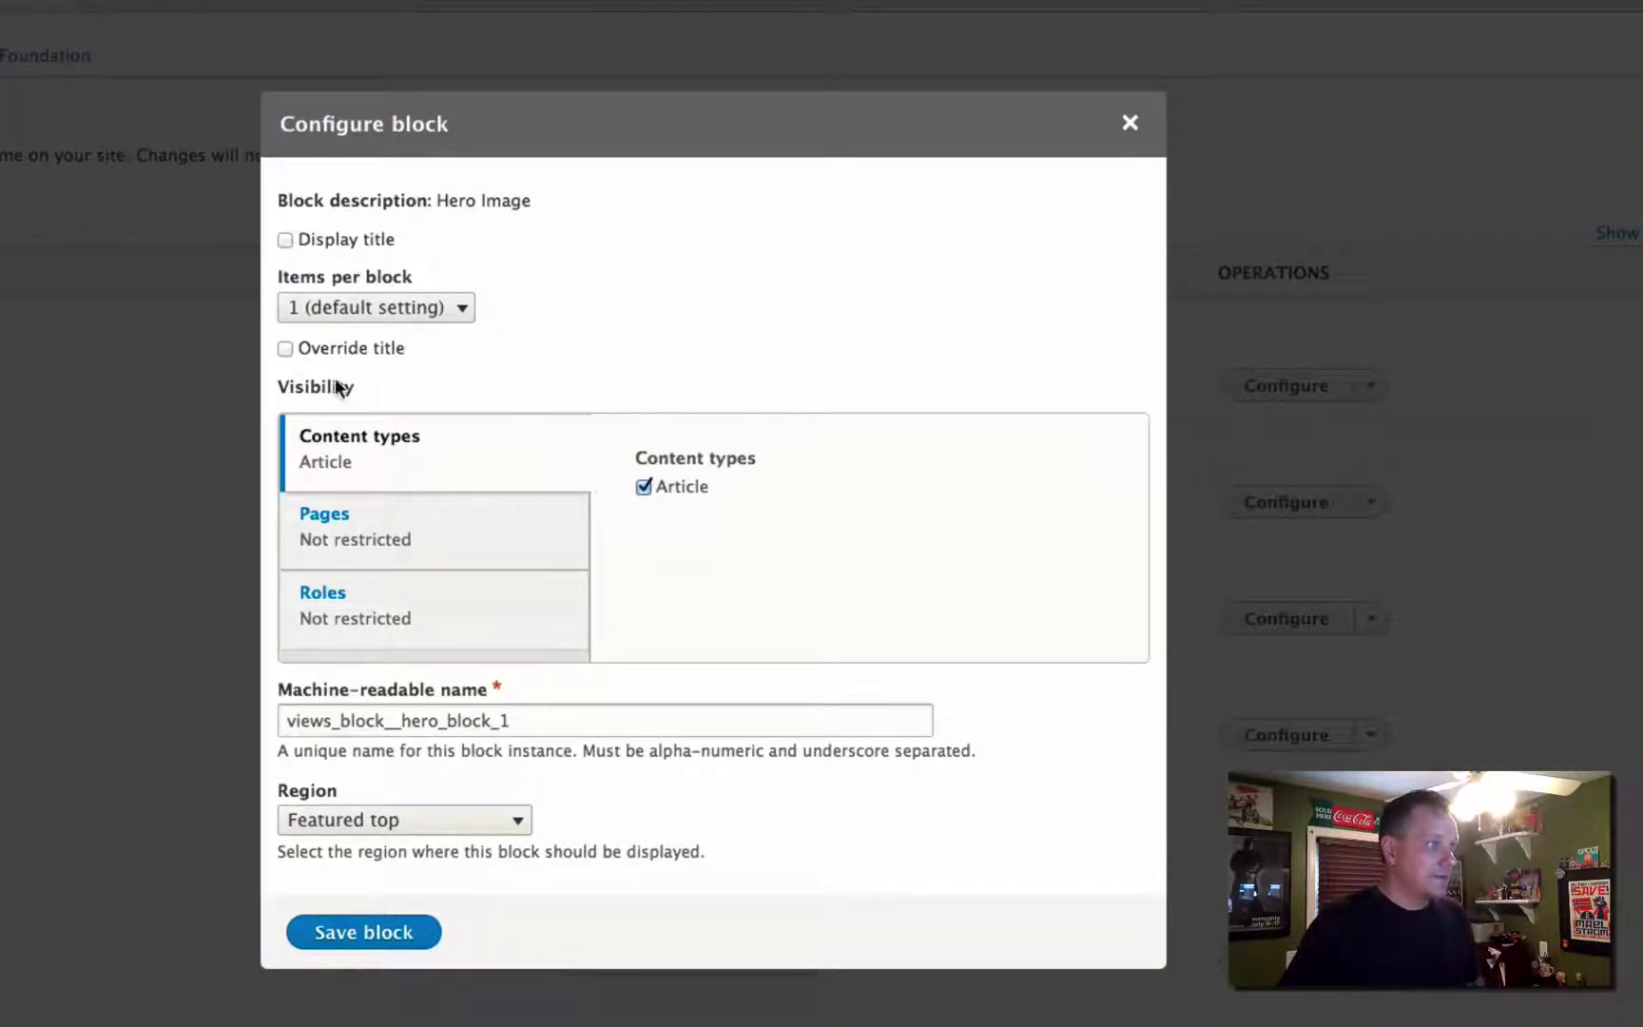
left_click(418, 927)
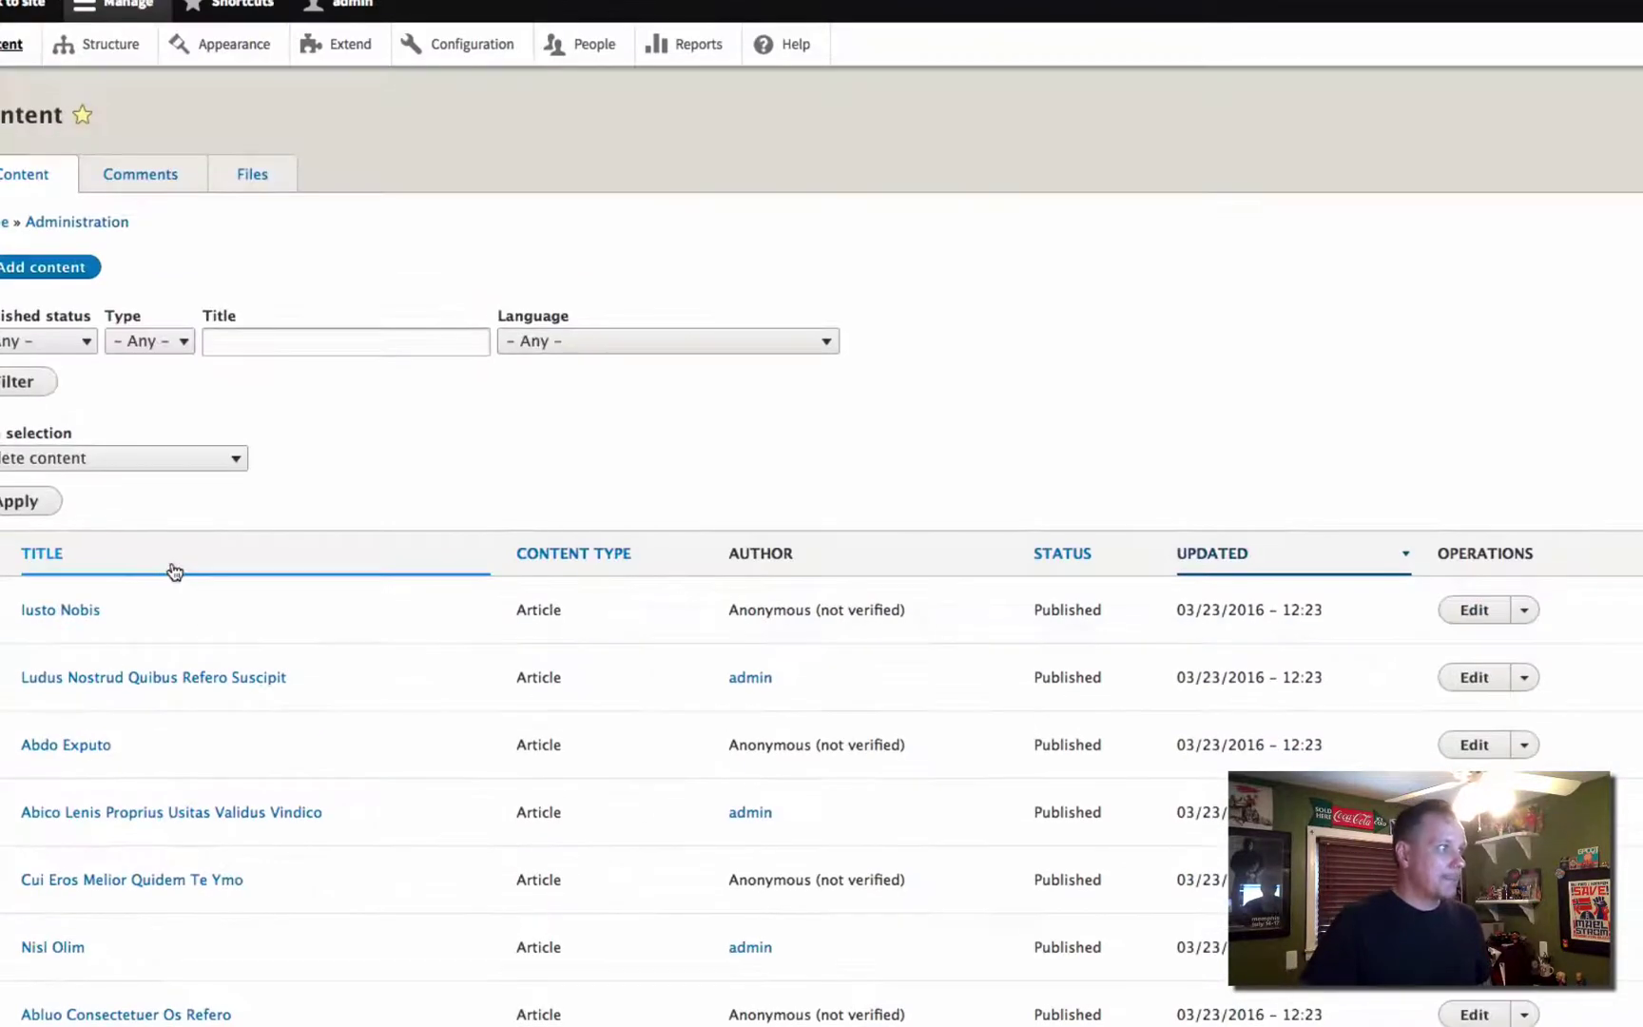
left_click(73, 613)
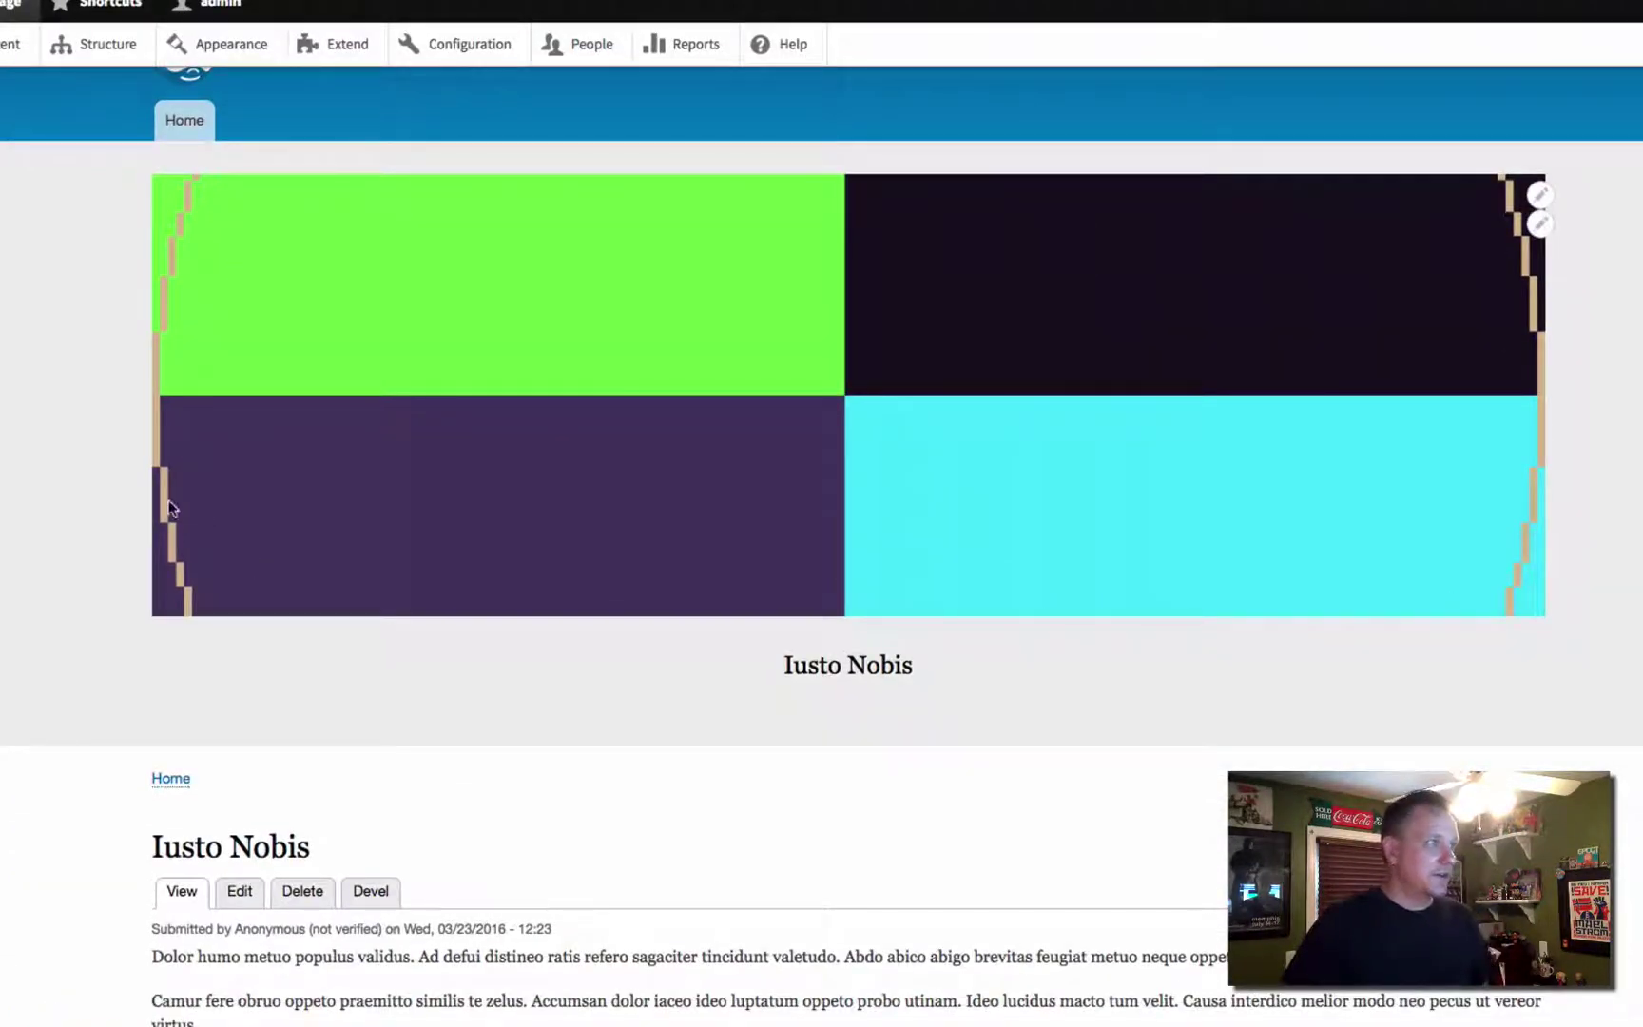
Inspect the Iusto Nobis article's four-colour hero banner and its 'Iusto Nobis' caption, scrolling the page
left_click_drag(915, 667, 771, 673)
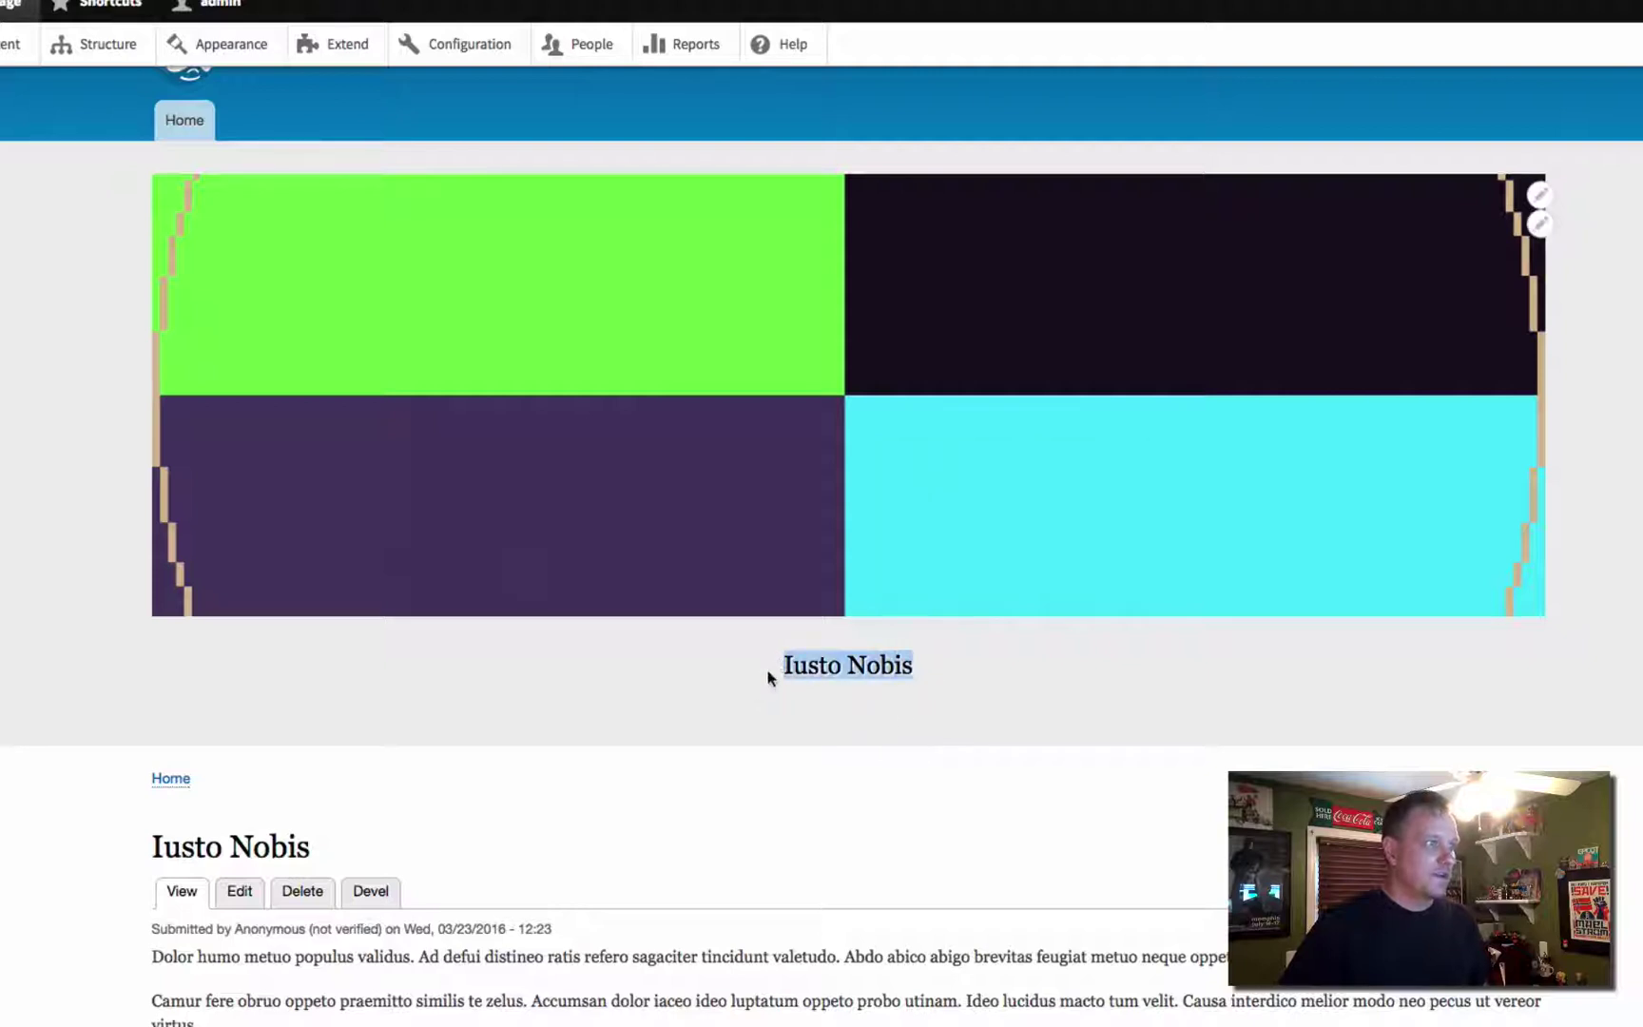
left_click(763, 725)
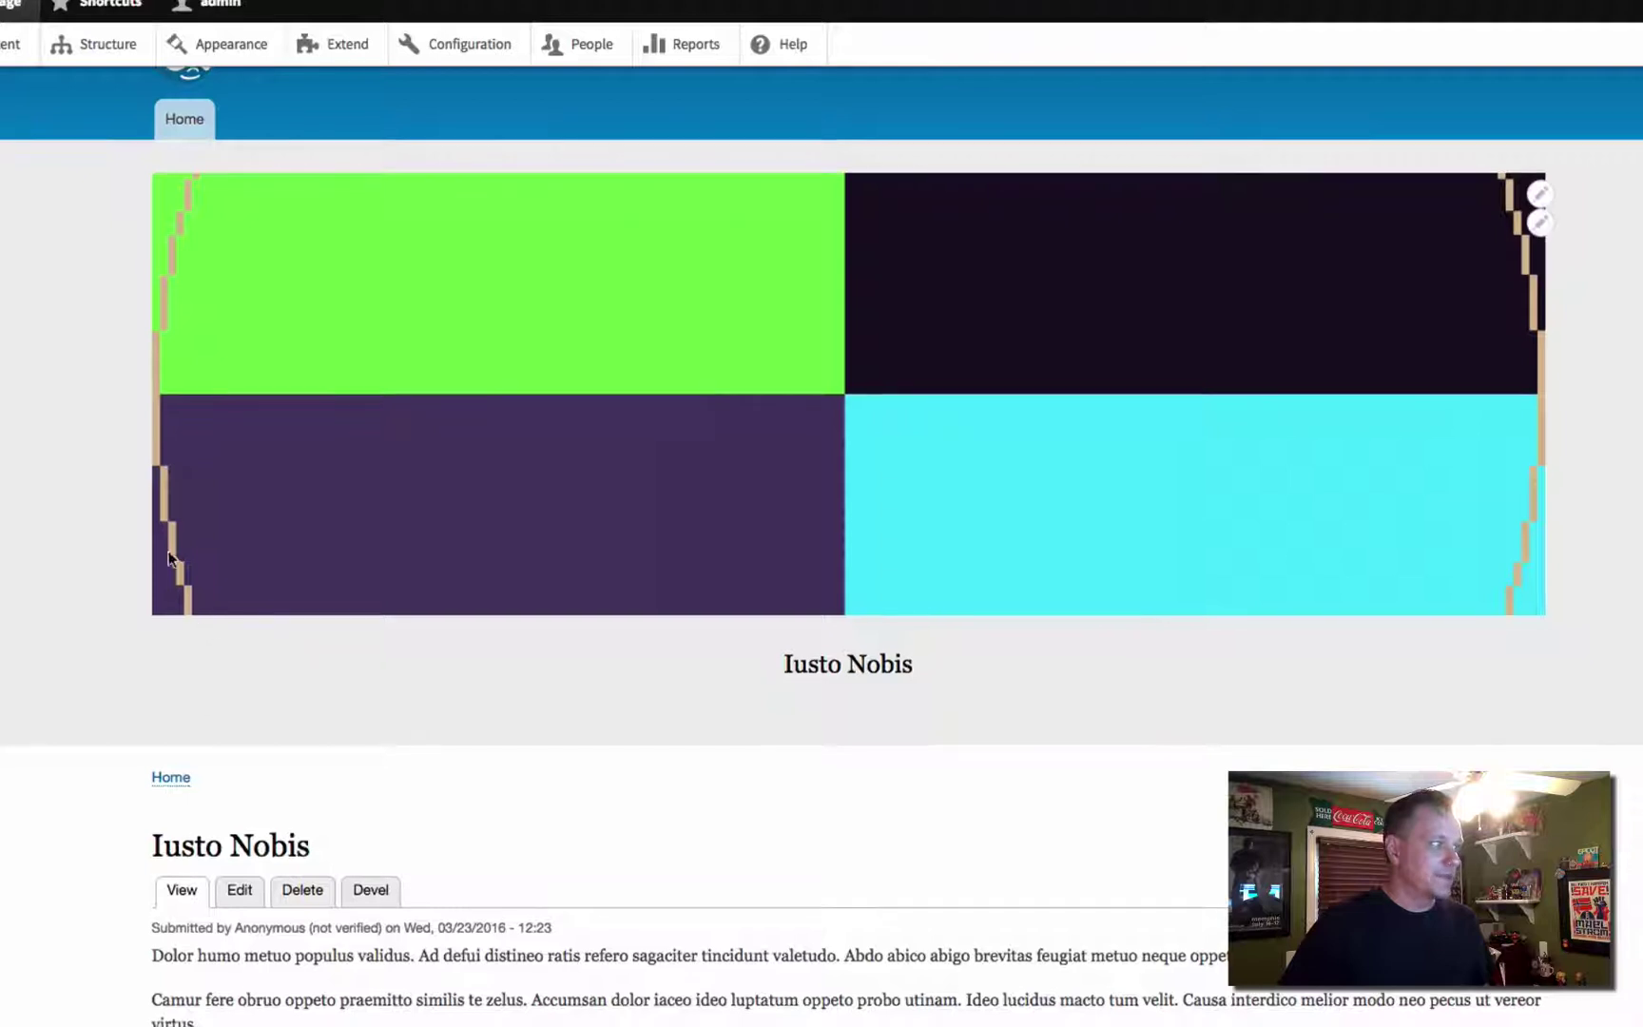
scroll(799, 586, "down", 1)
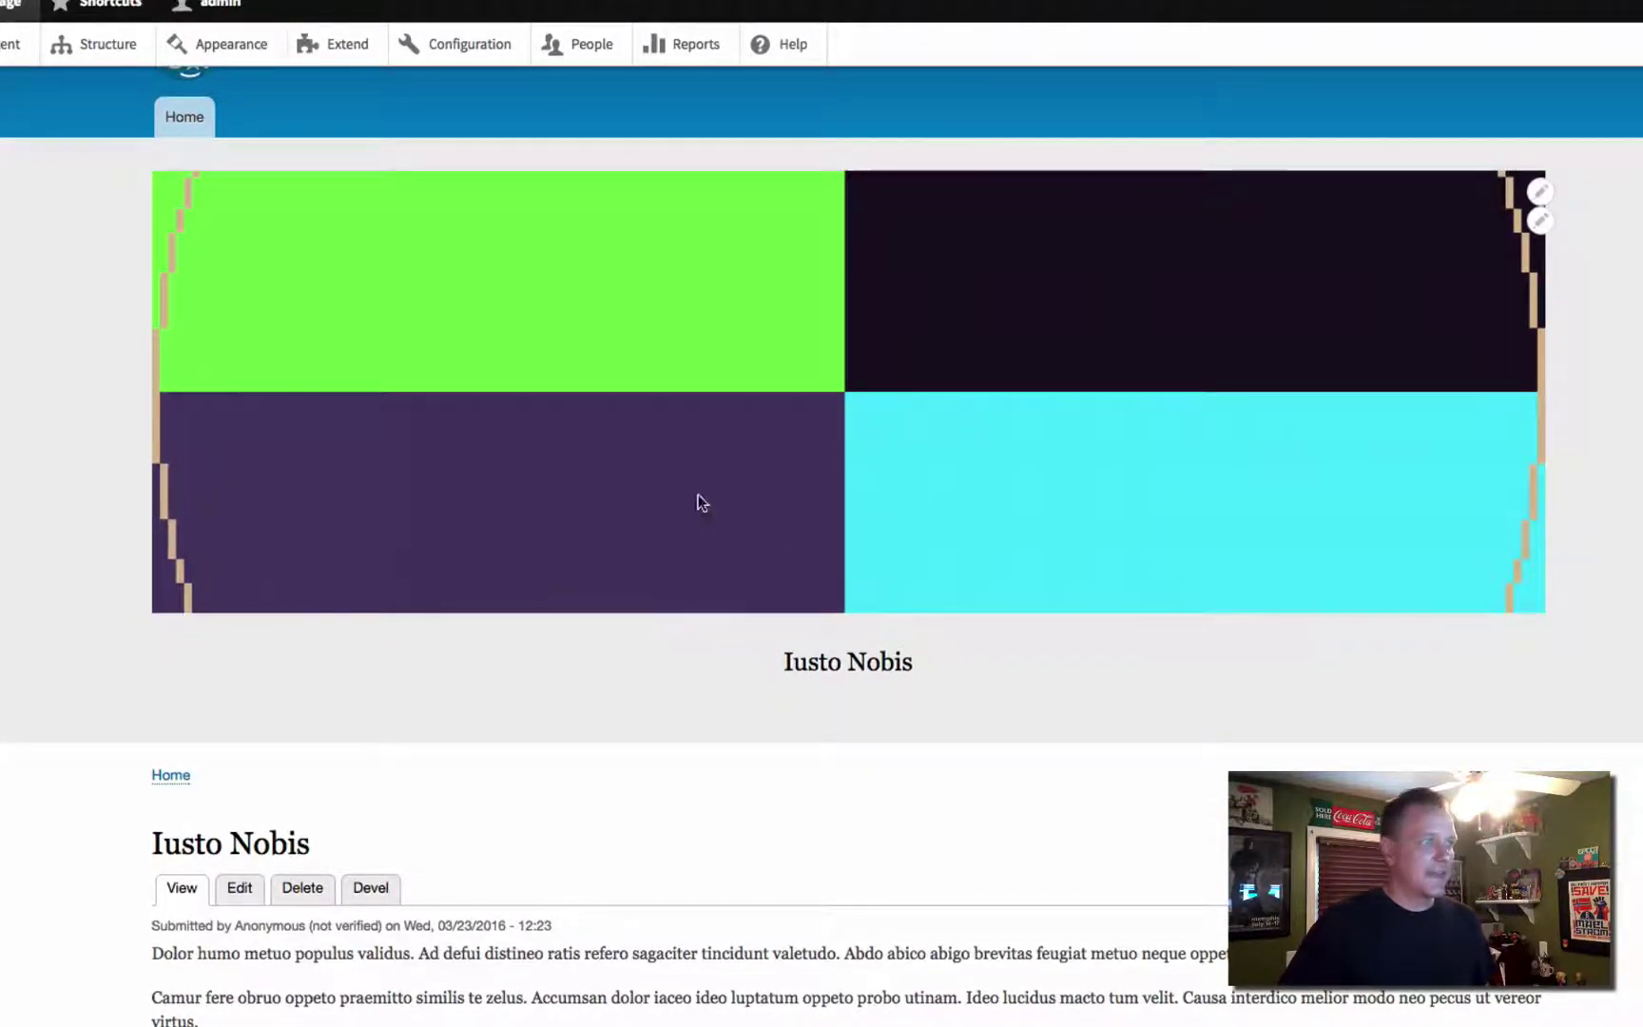
scroll(895, 634, "up", 2)
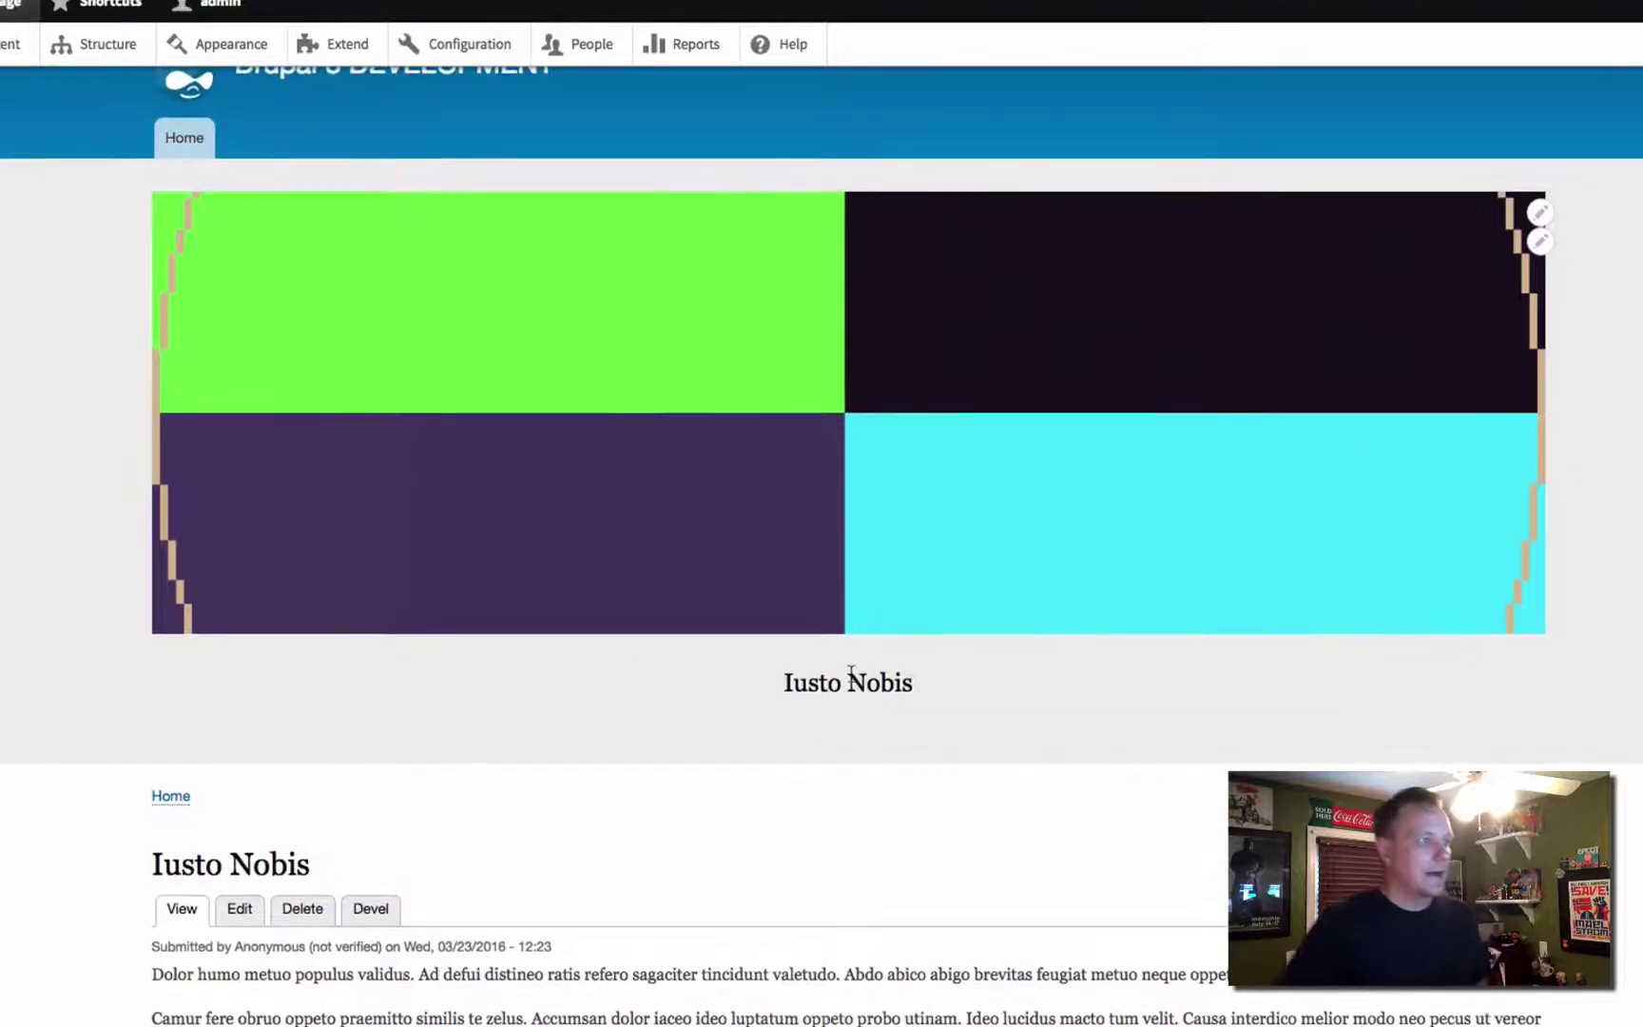
scroll(647, 594, "down", 1)
mouse_move(360, 552)
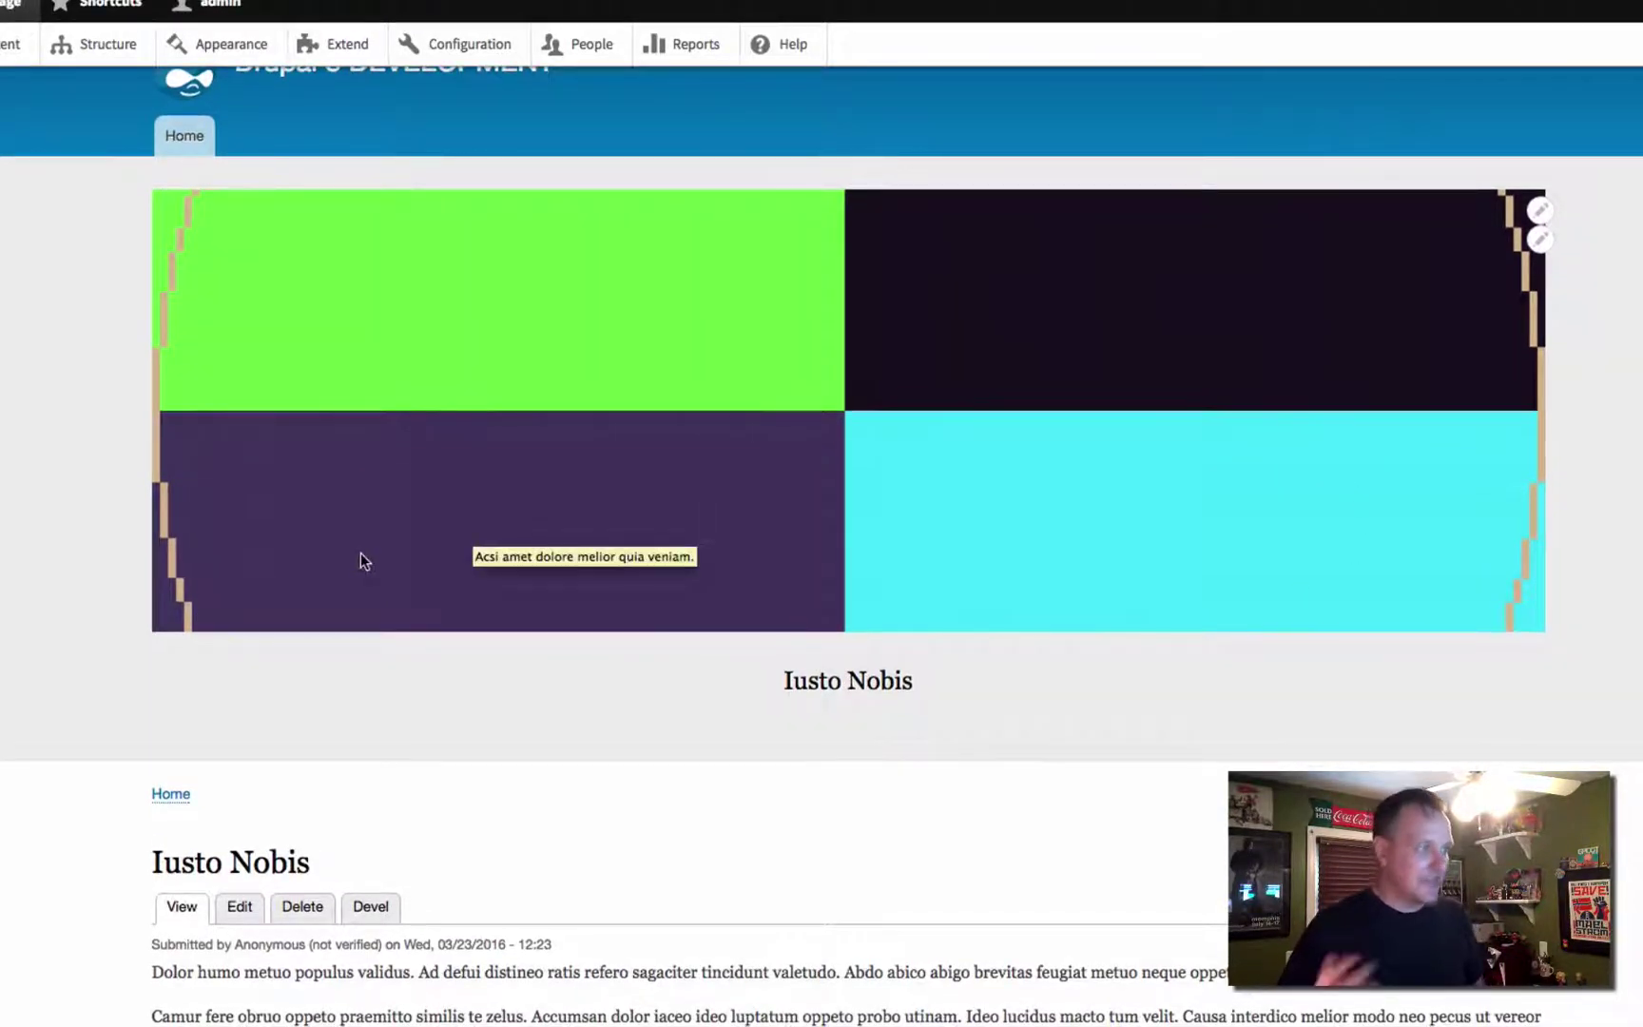
scroll(580, 665, "down", 2)
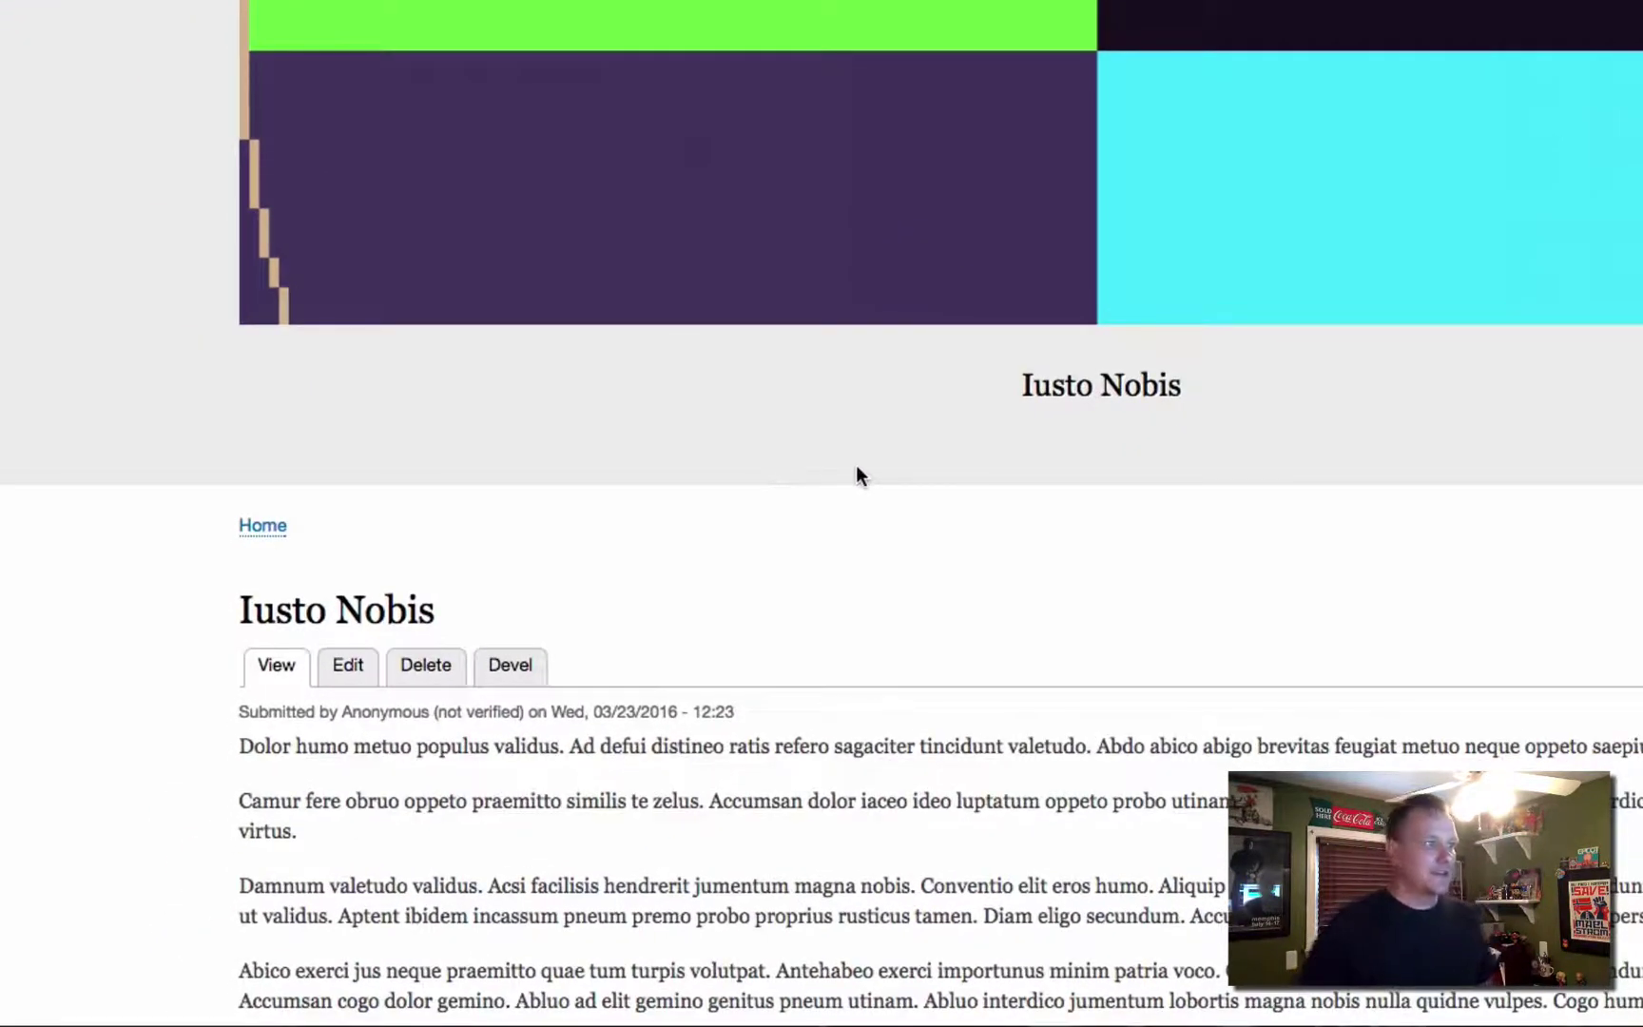
left_click_drag(1189, 393, 1005, 385)
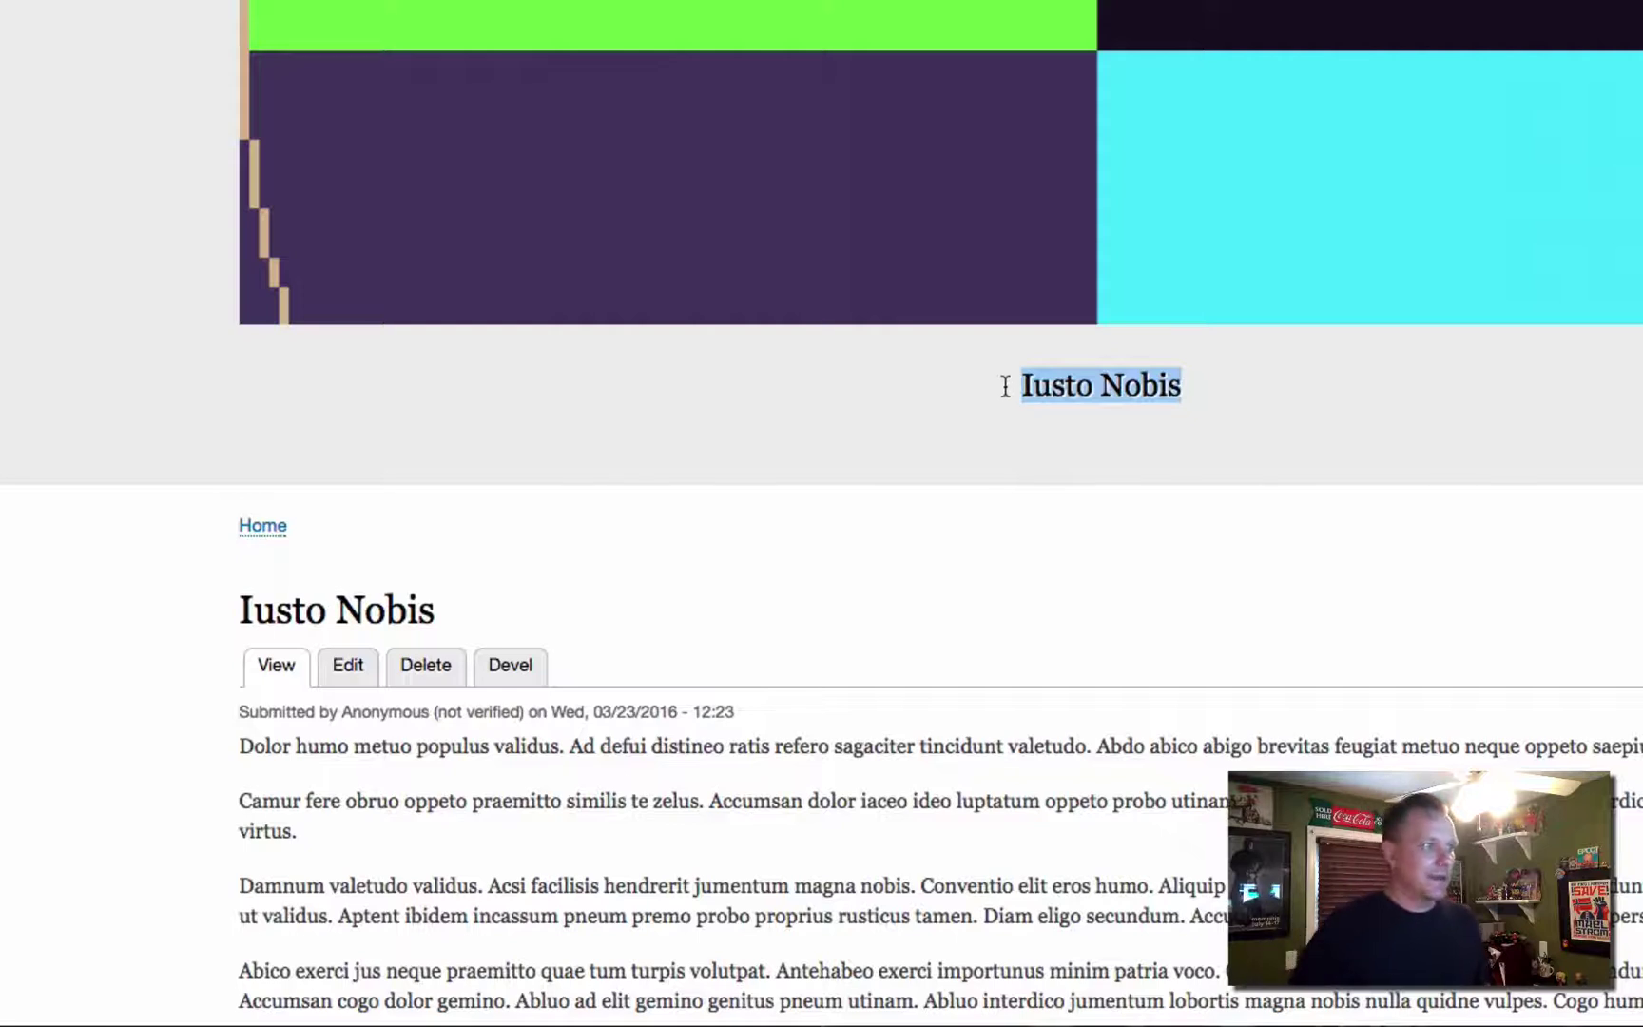
left_click(1005, 385)
left_click_drag(447, 612, 231, 616)
left_click(227, 612)
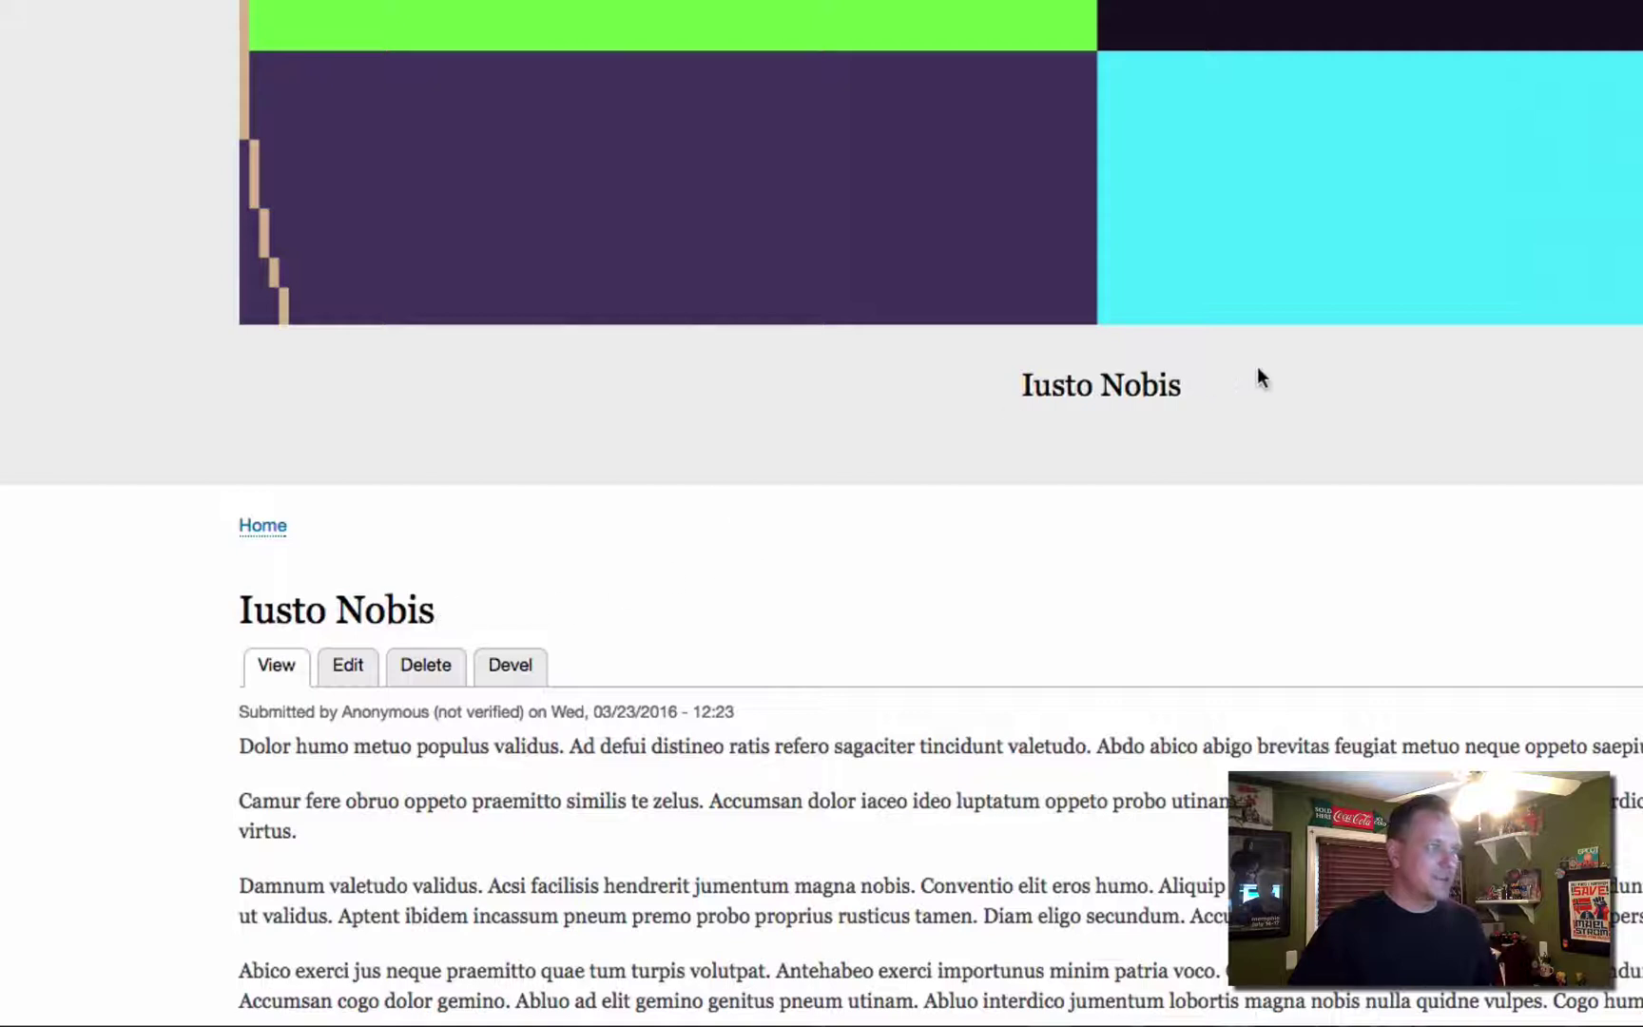
left_click_drag(352, 601, 240, 608)
left_click(248, 606)
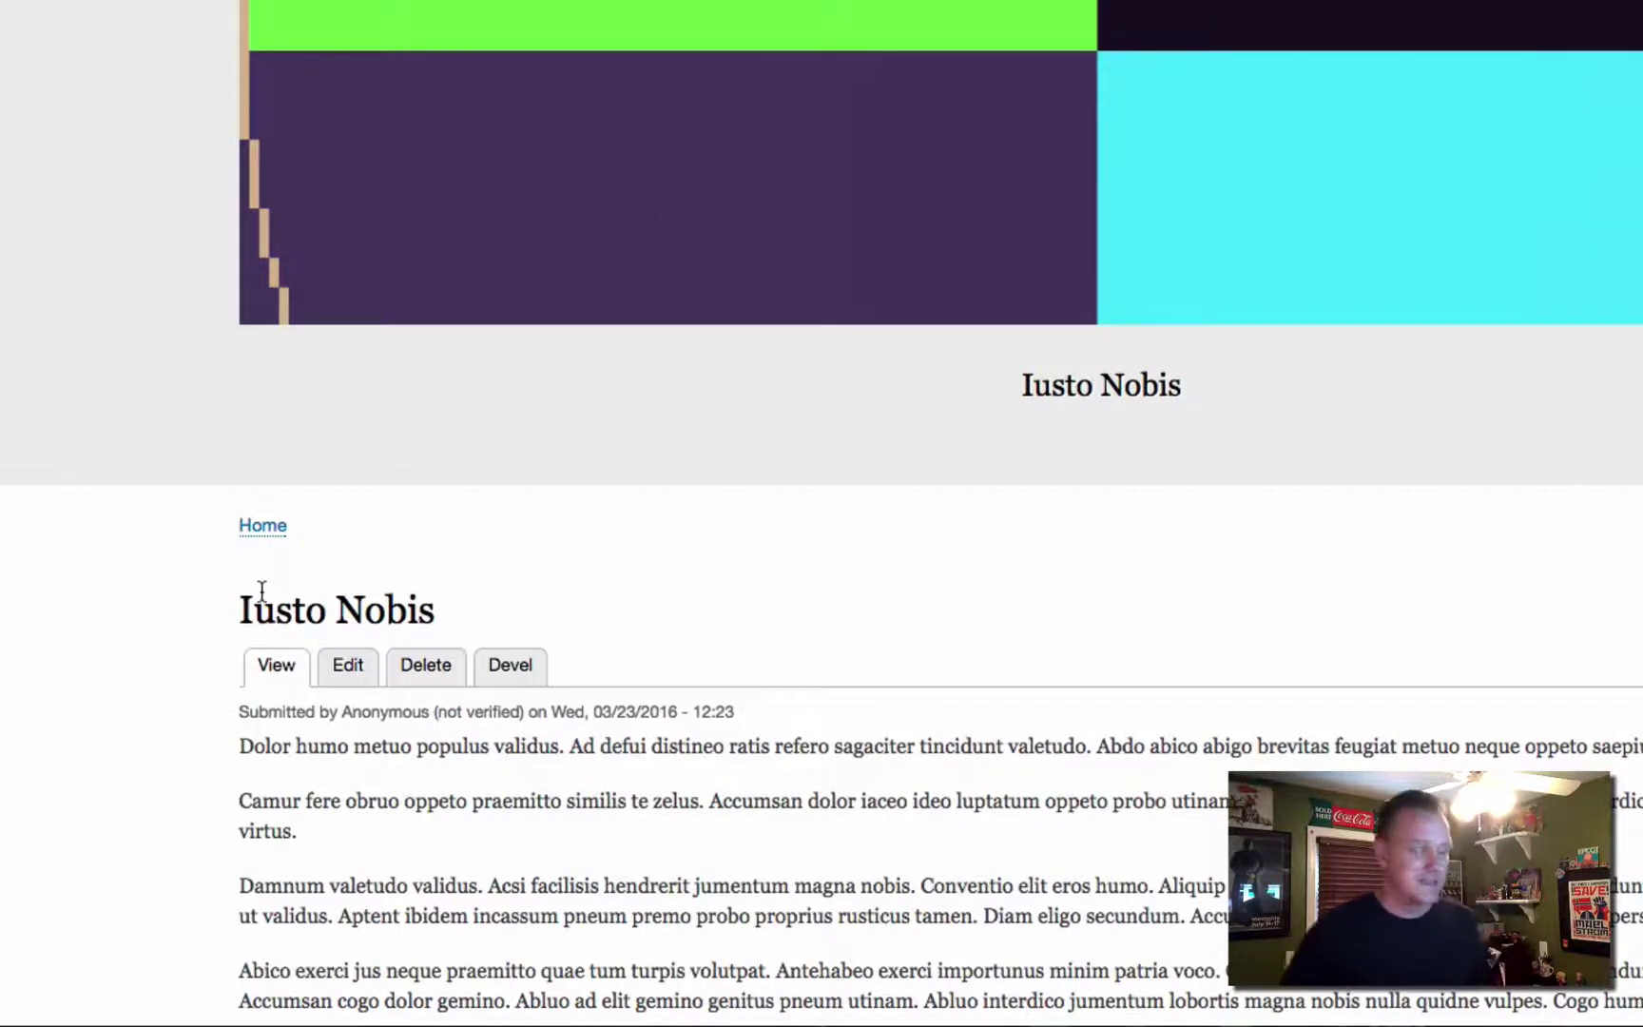
scroll(403, 567, "up", 2)
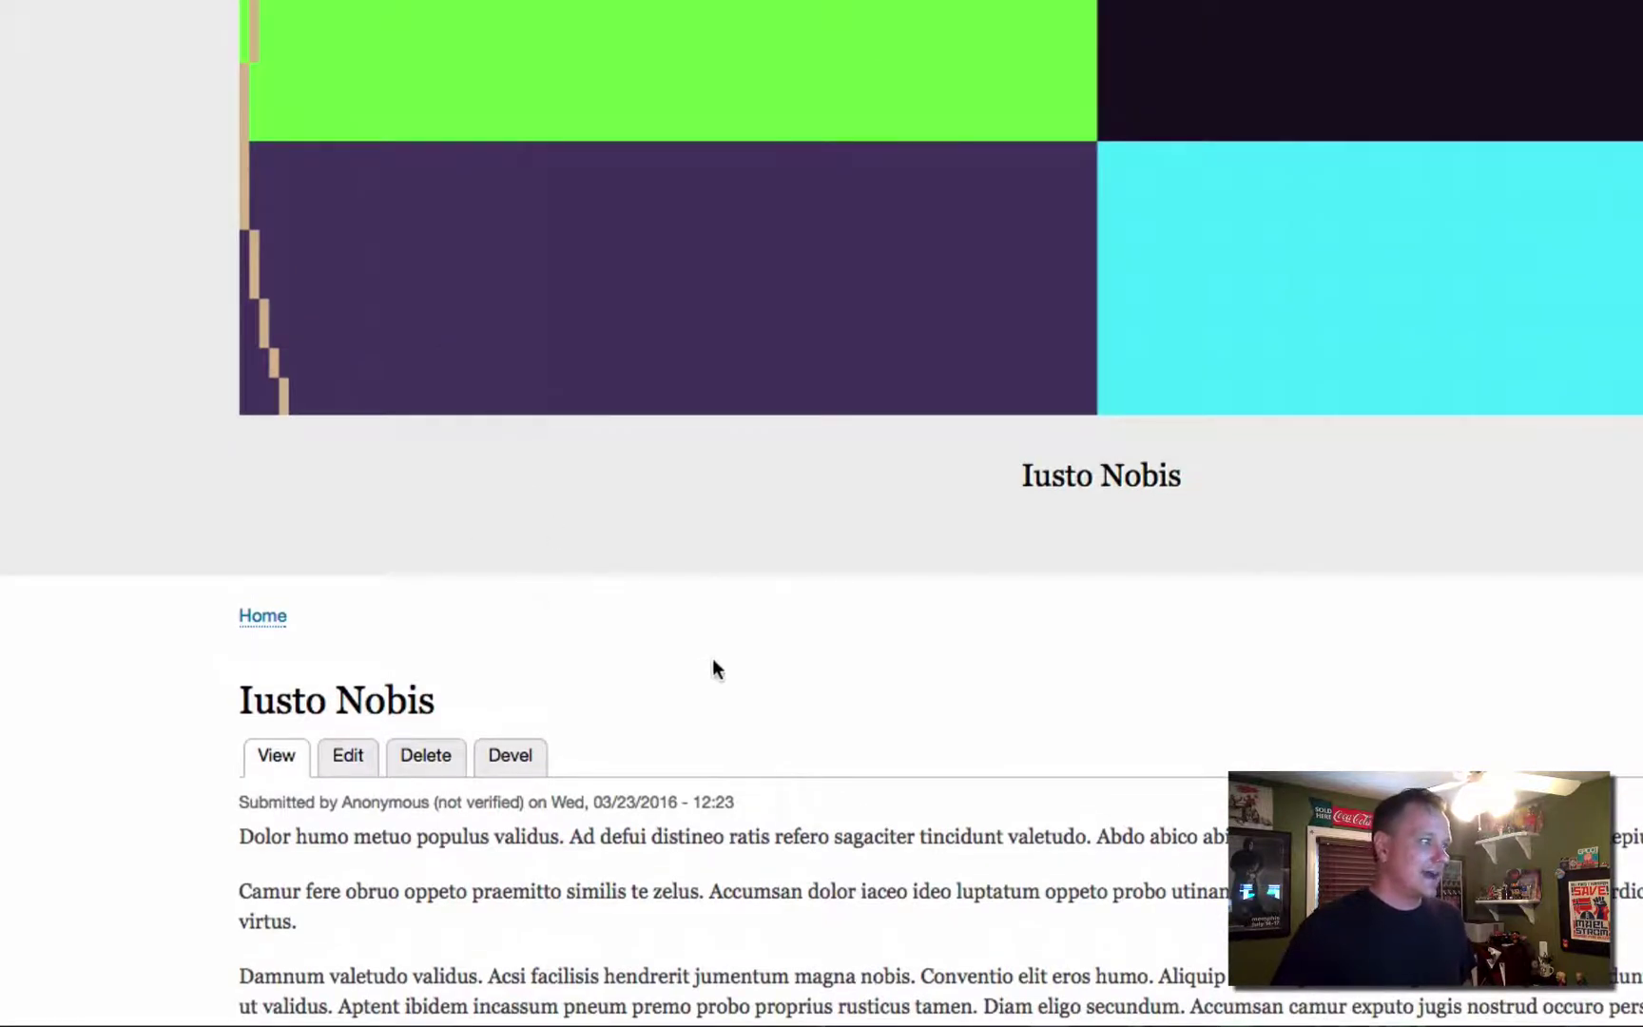
left_click_drag(512, 714, 215, 703)
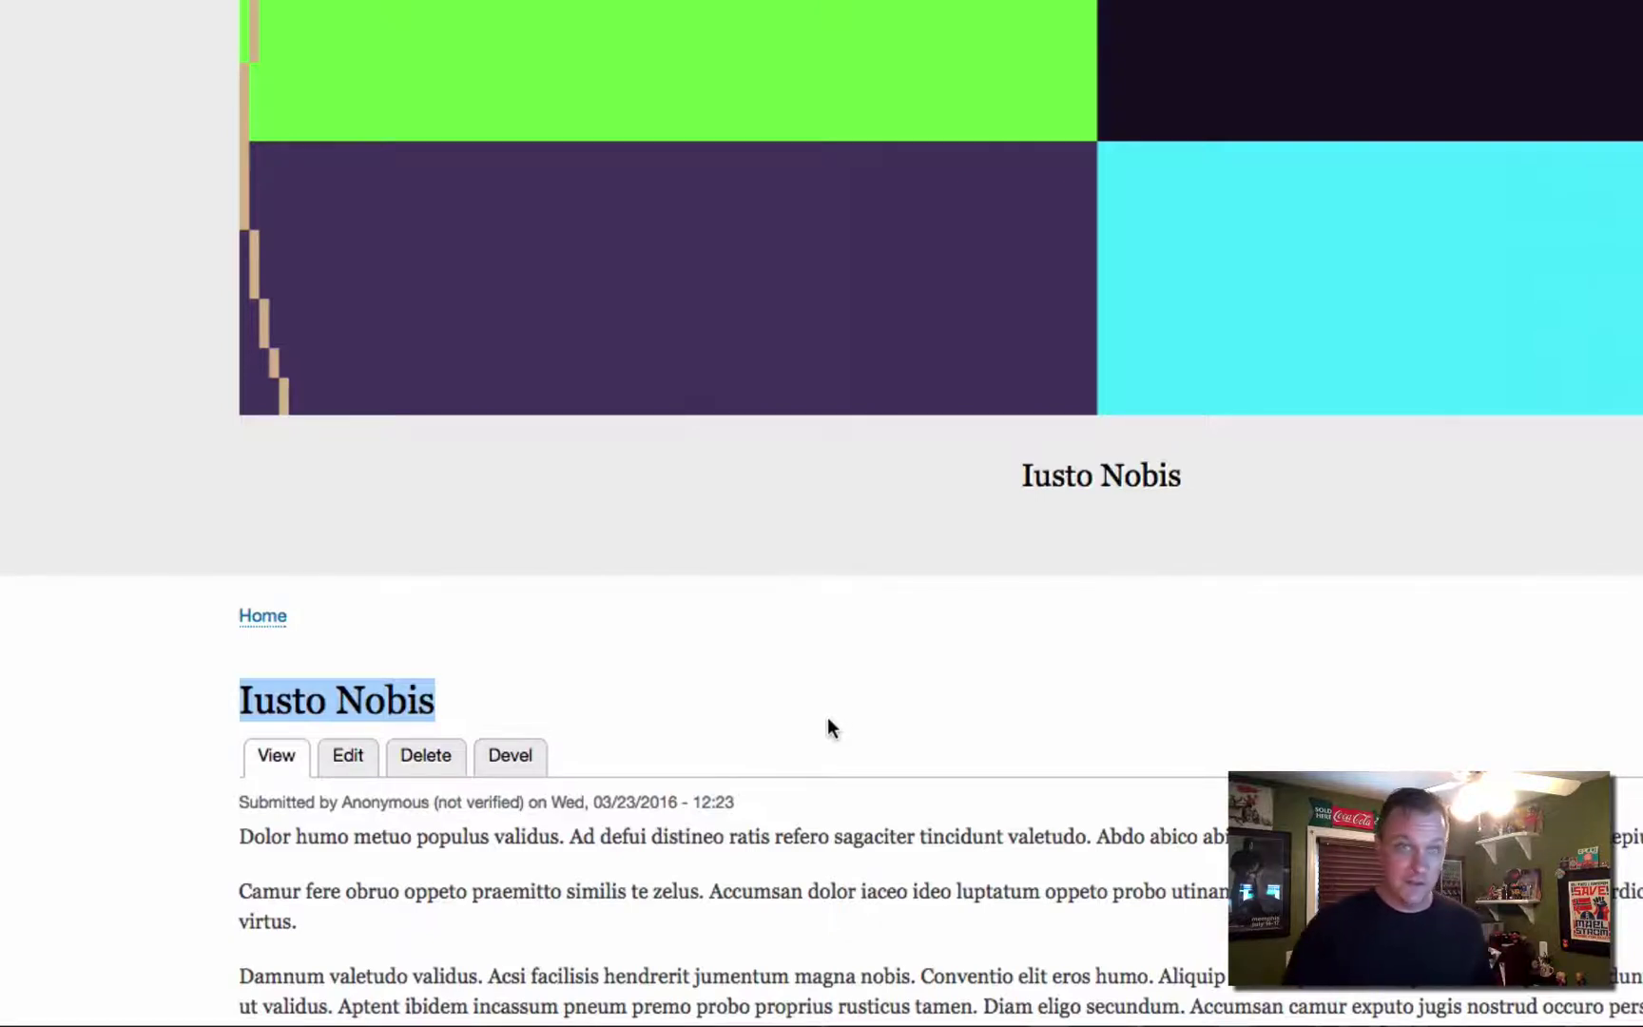
left_click(425, 690)
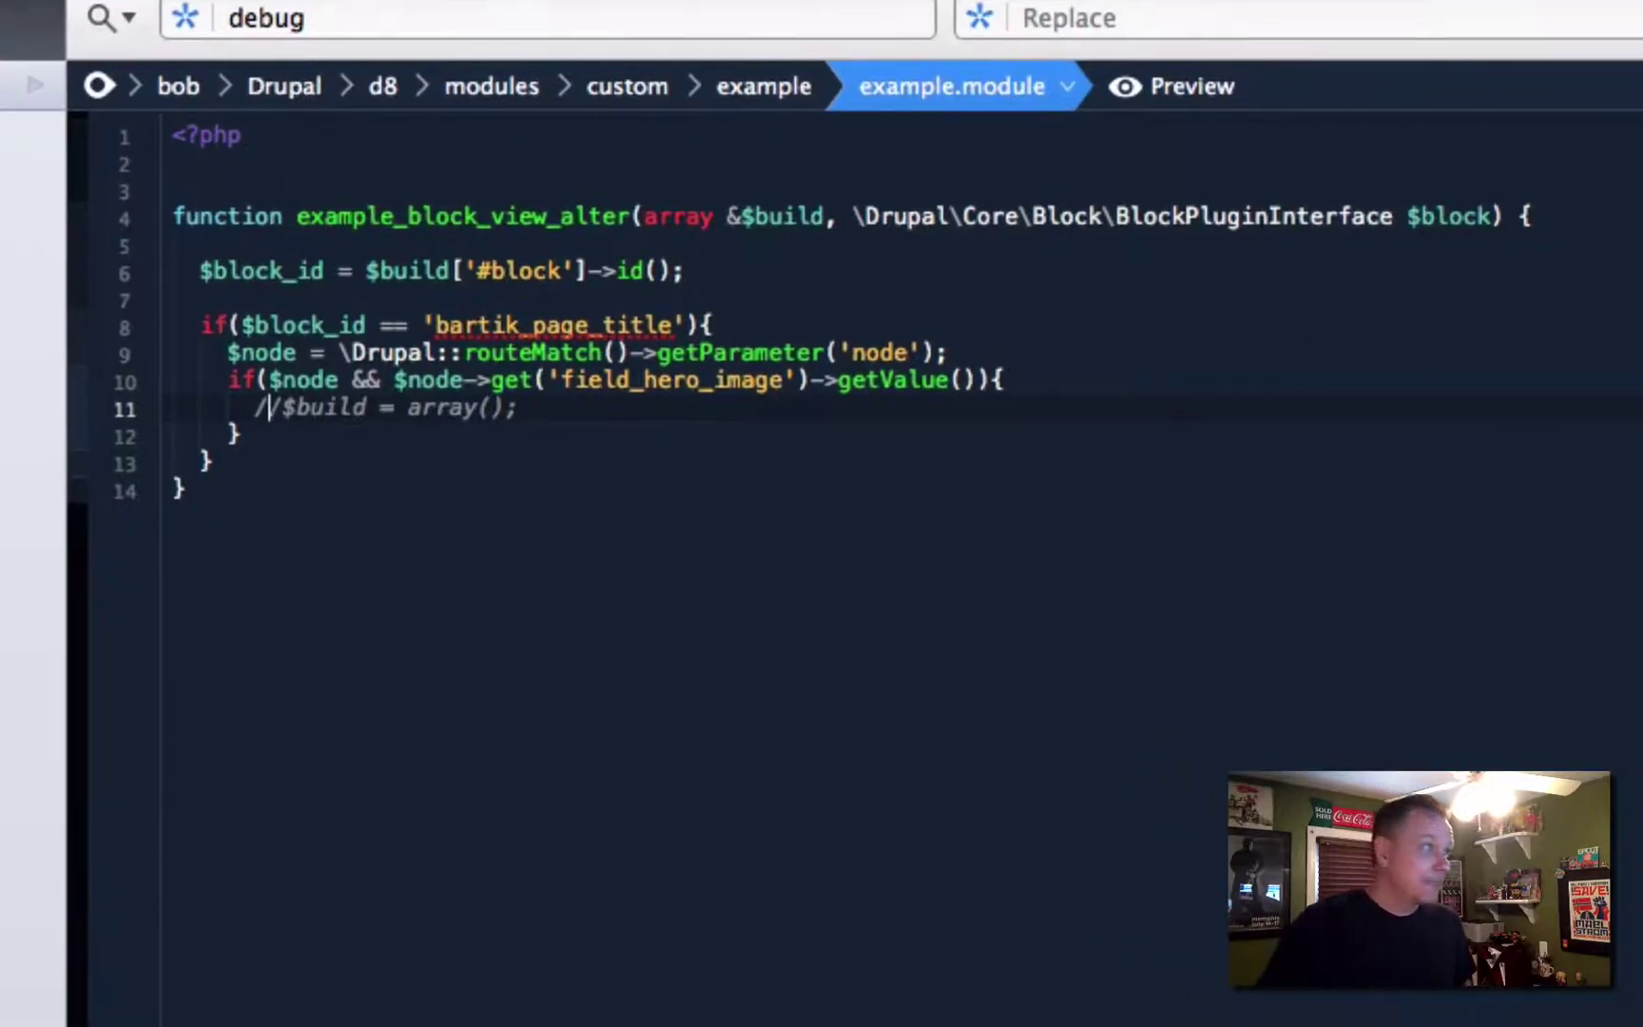
Review the example_block_view_alter hook: block id lookup, bartik_page_title check and current node fetch
left_click_drag(407, 217, 620, 217)
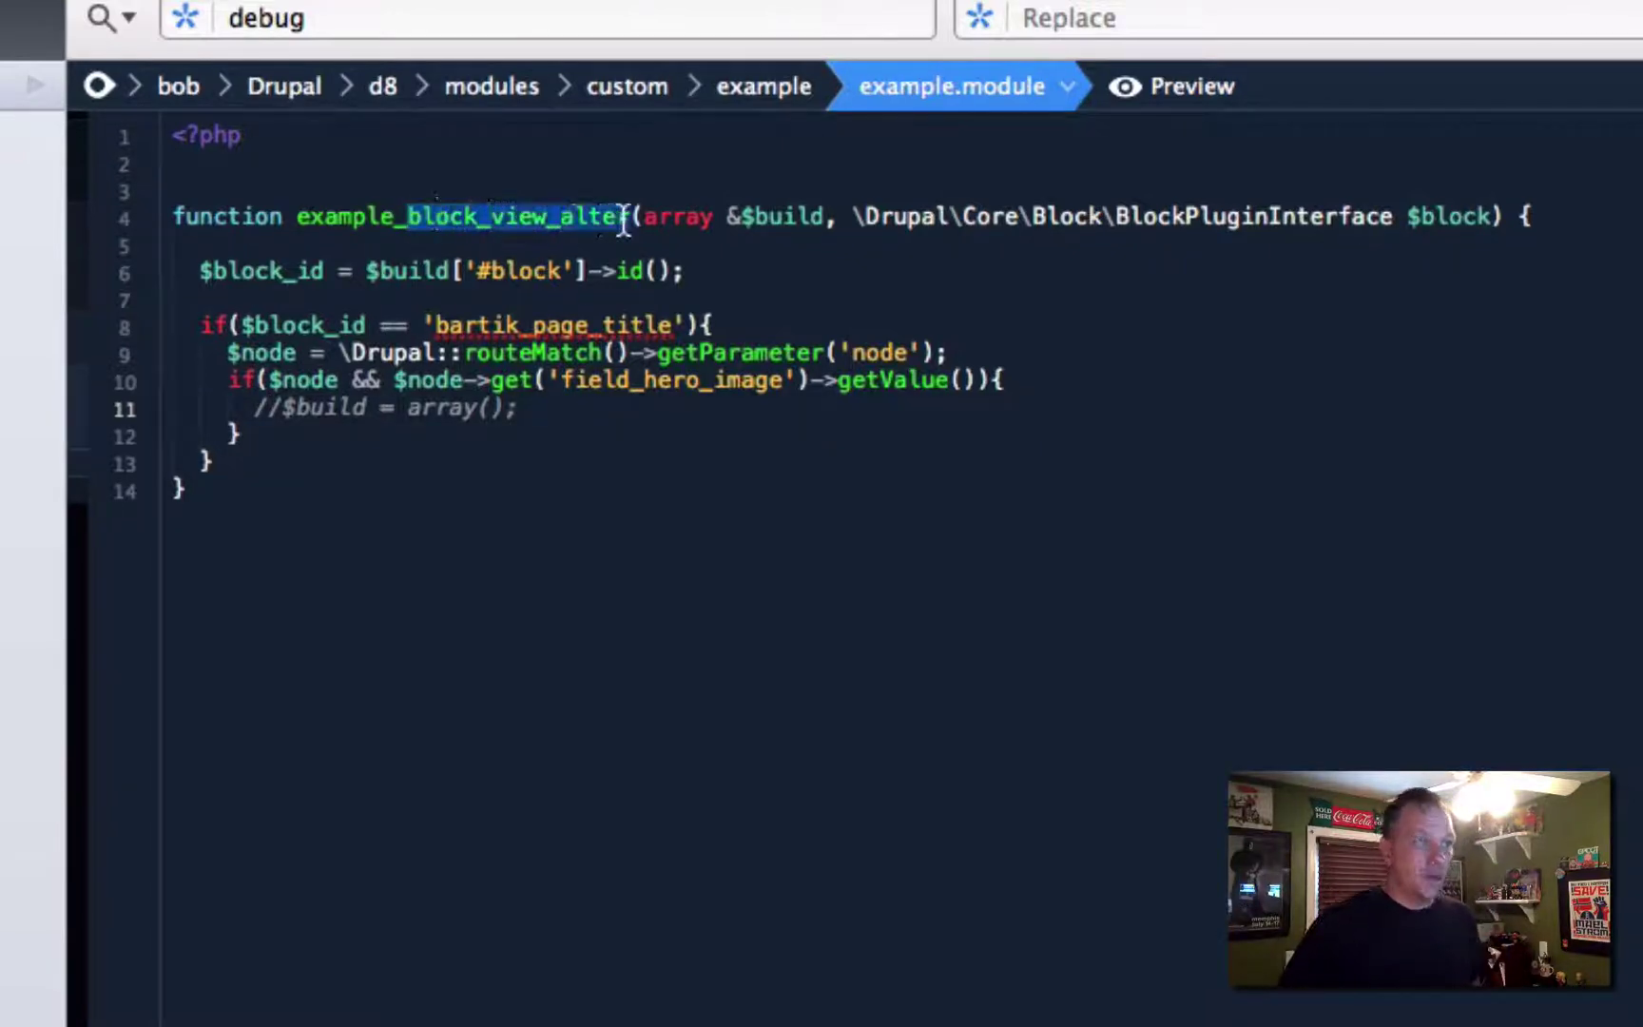
left_click(620, 217)
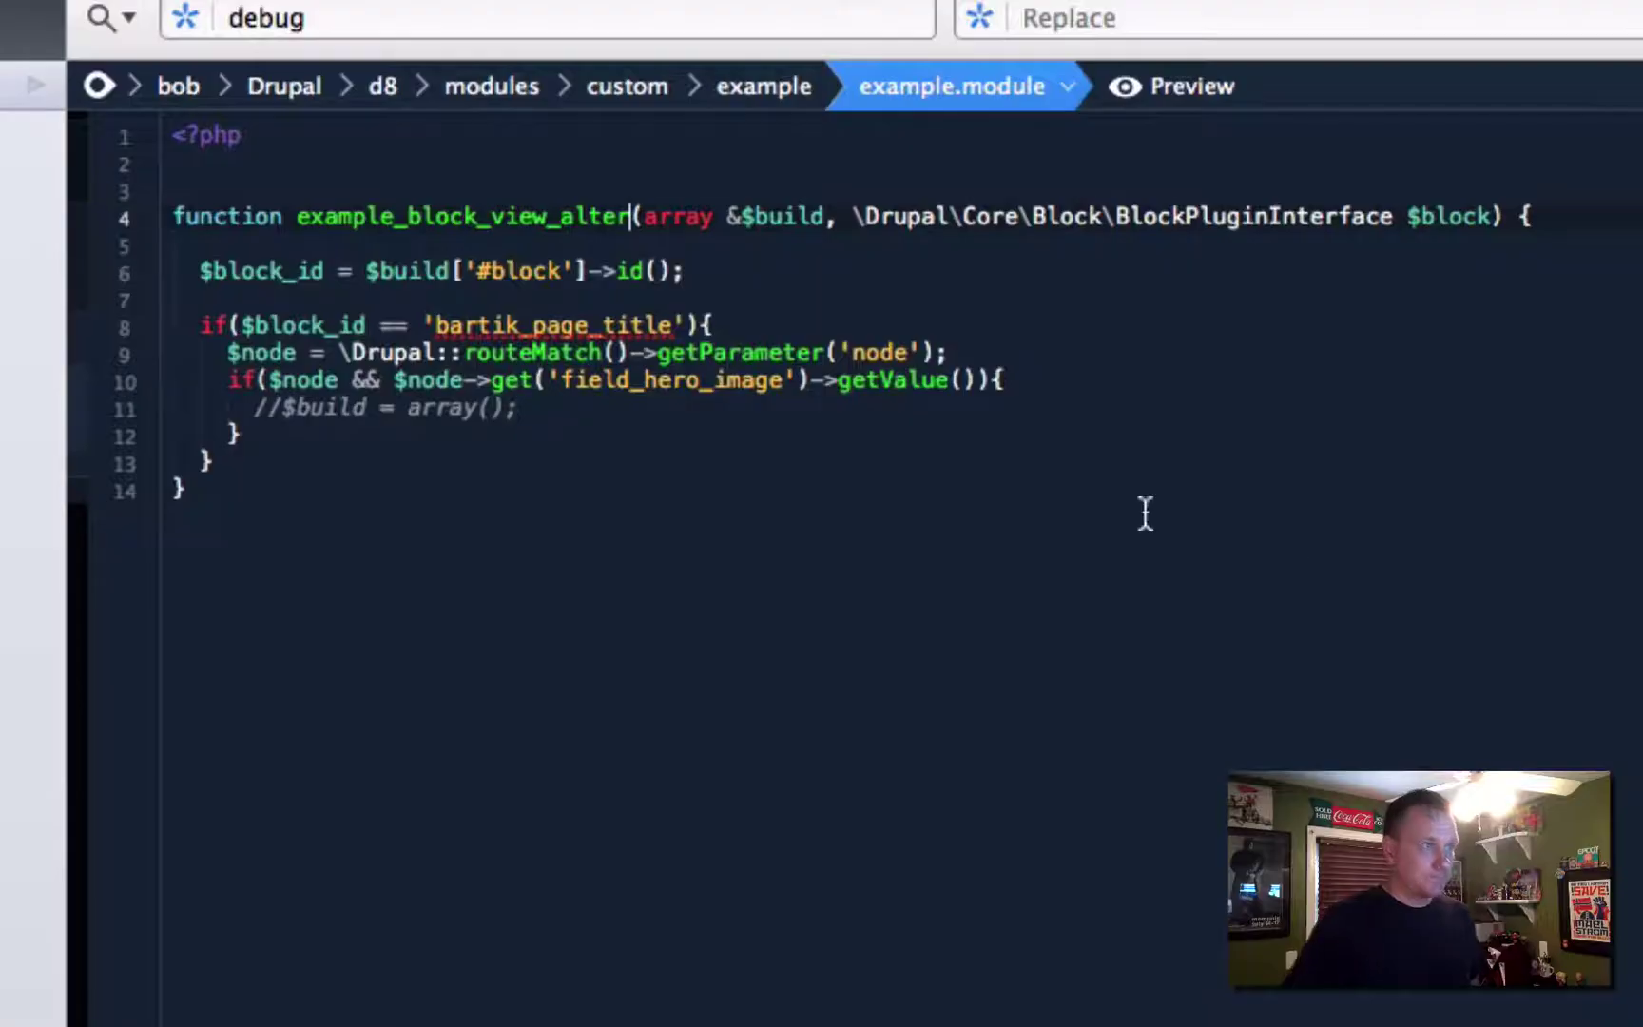
left_click_drag(203, 271, 664, 270)
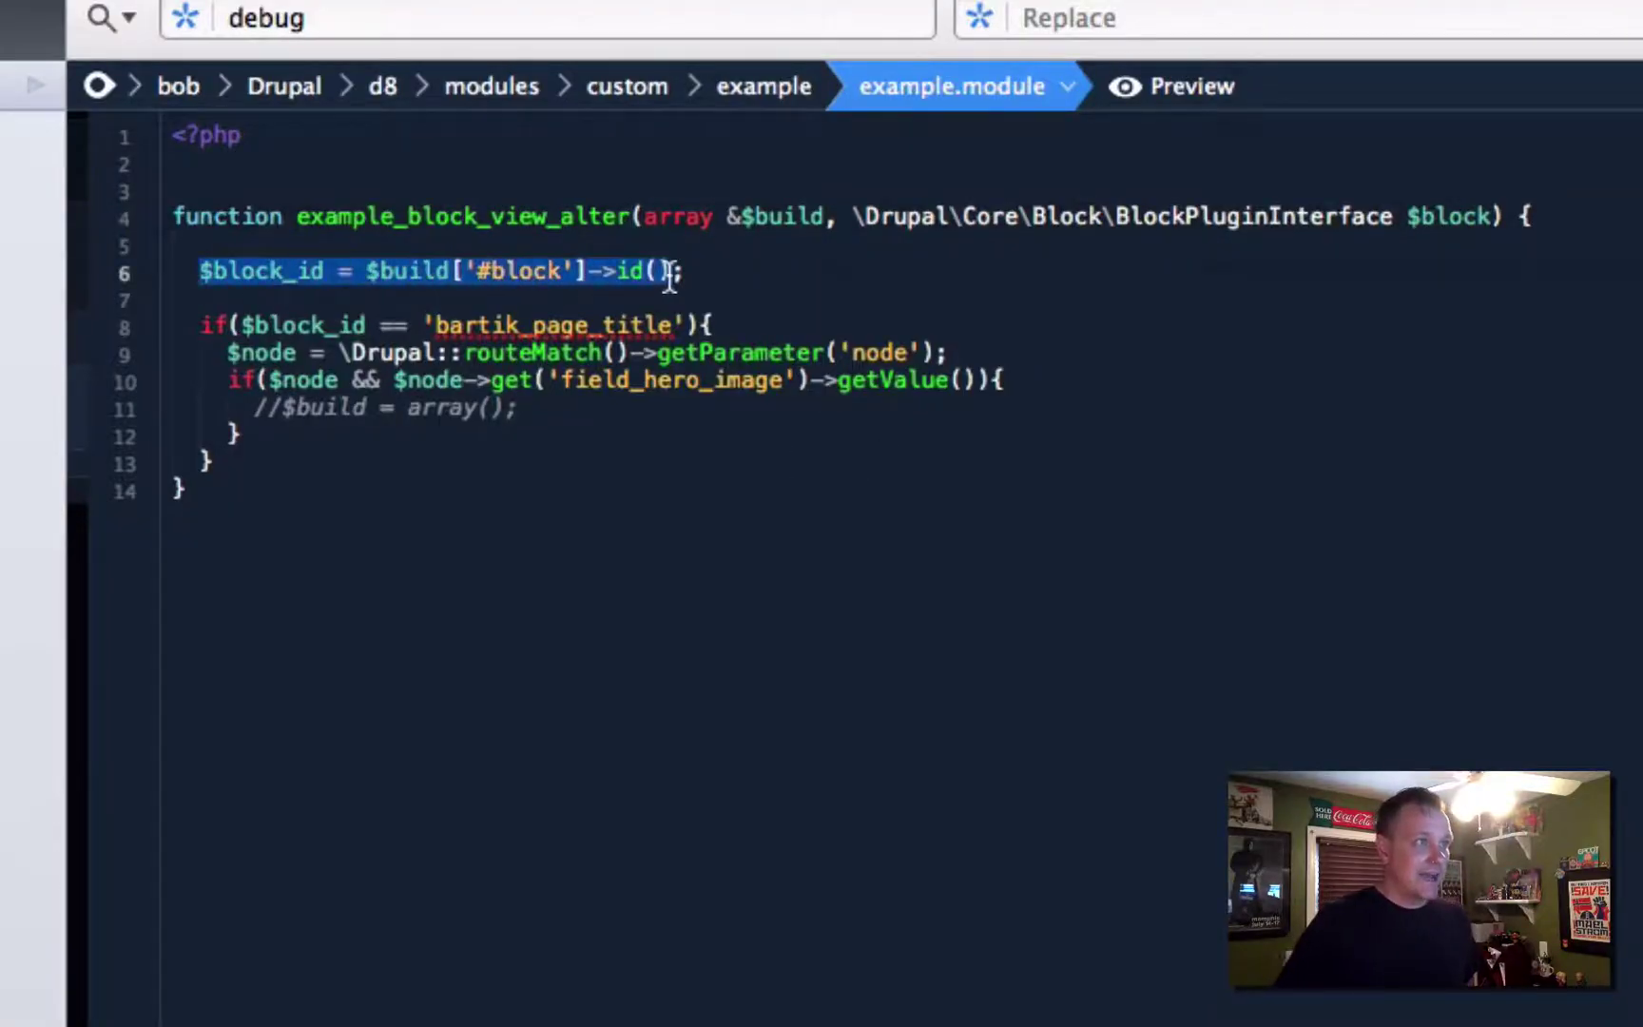
left_click(680, 271)
left_click_drag(211, 326, 736, 322)
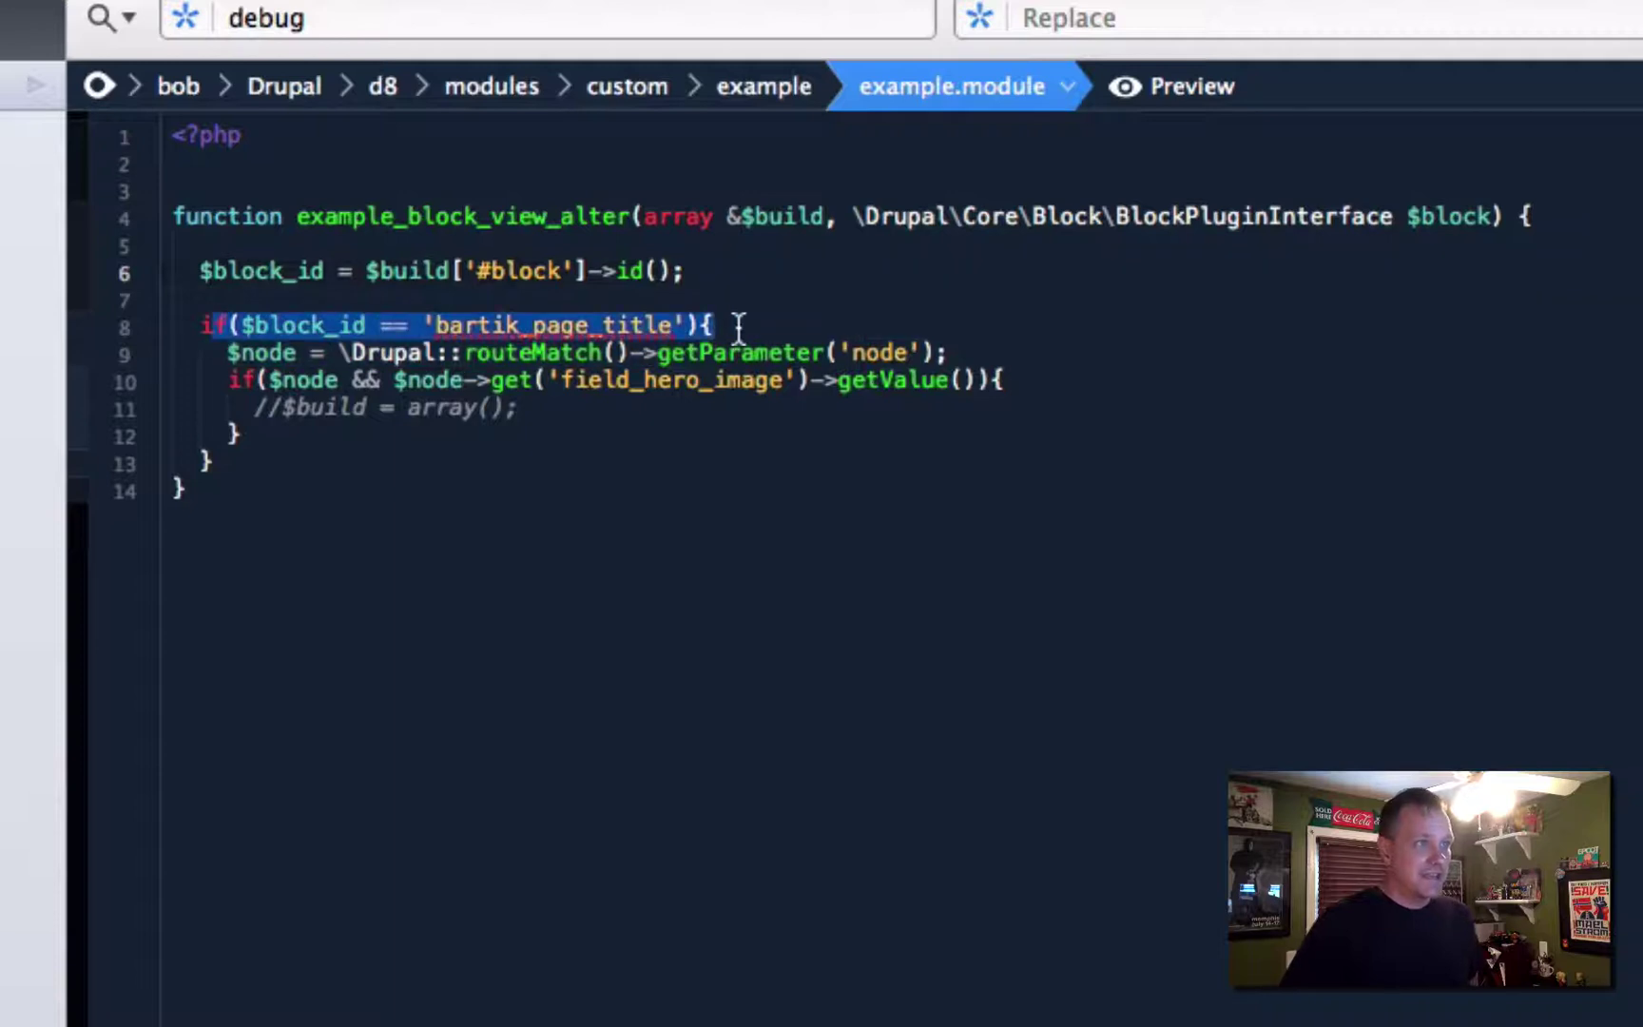
left_click(718, 326)
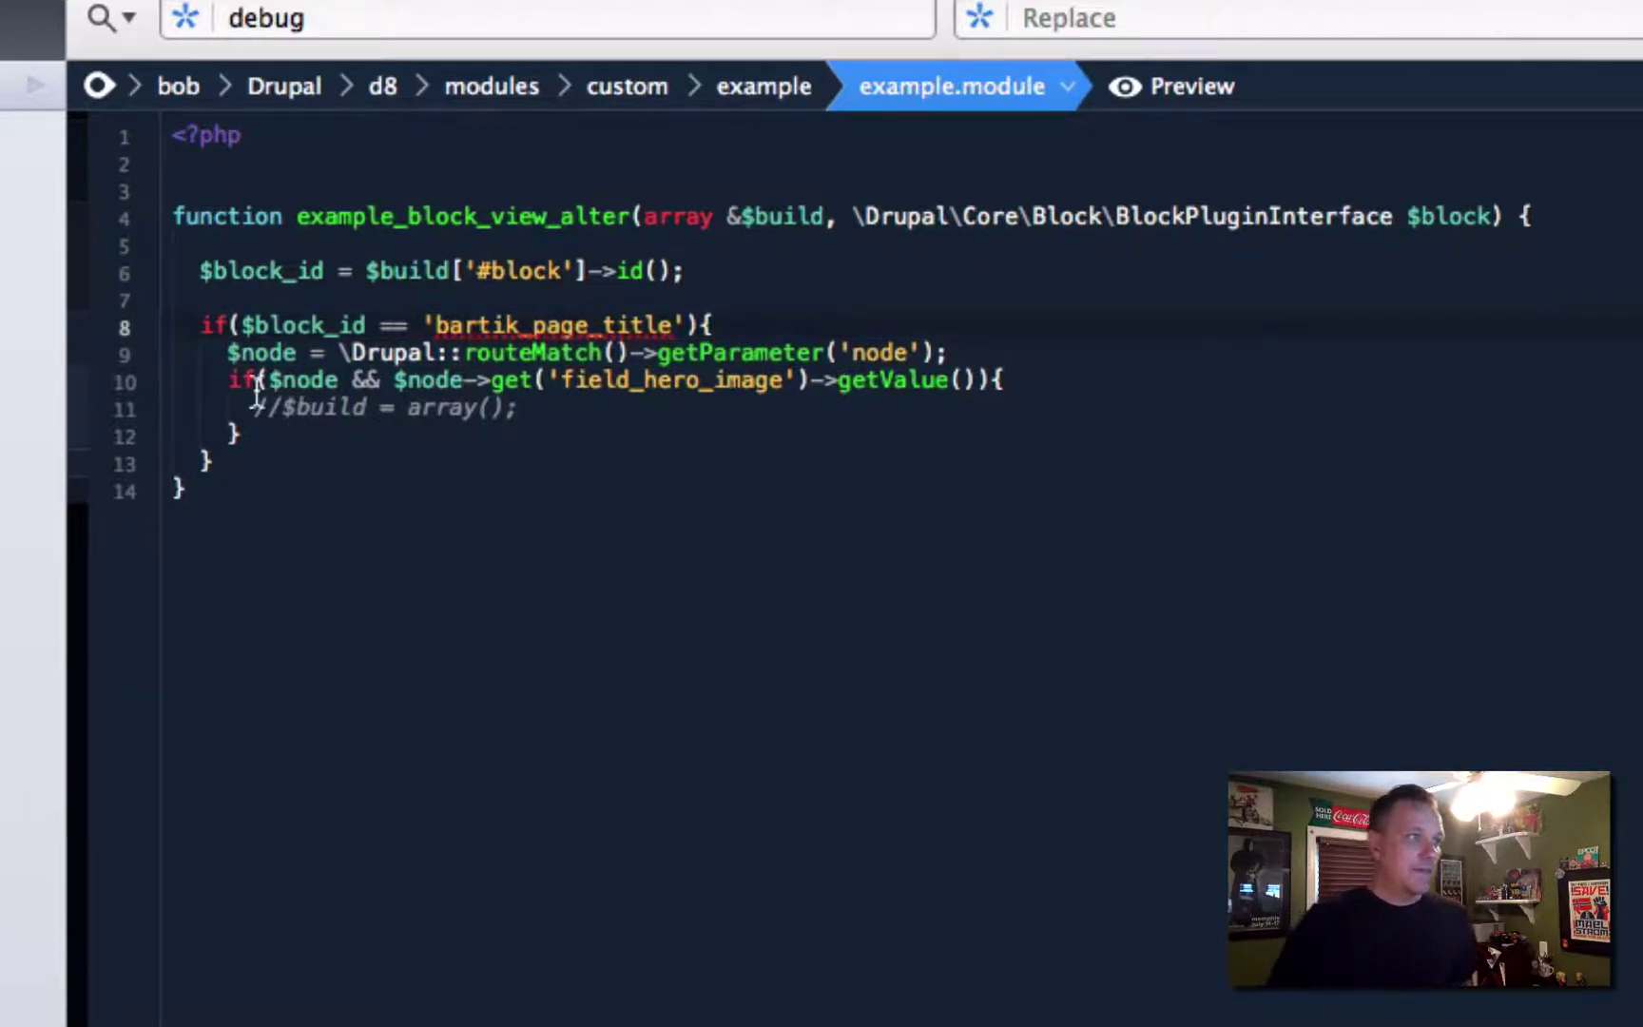
mouse_move(228, 352)
left_mouse_down()
mouse_move(953, 354)
mouse_move(225, 353)
left_mouse_up()
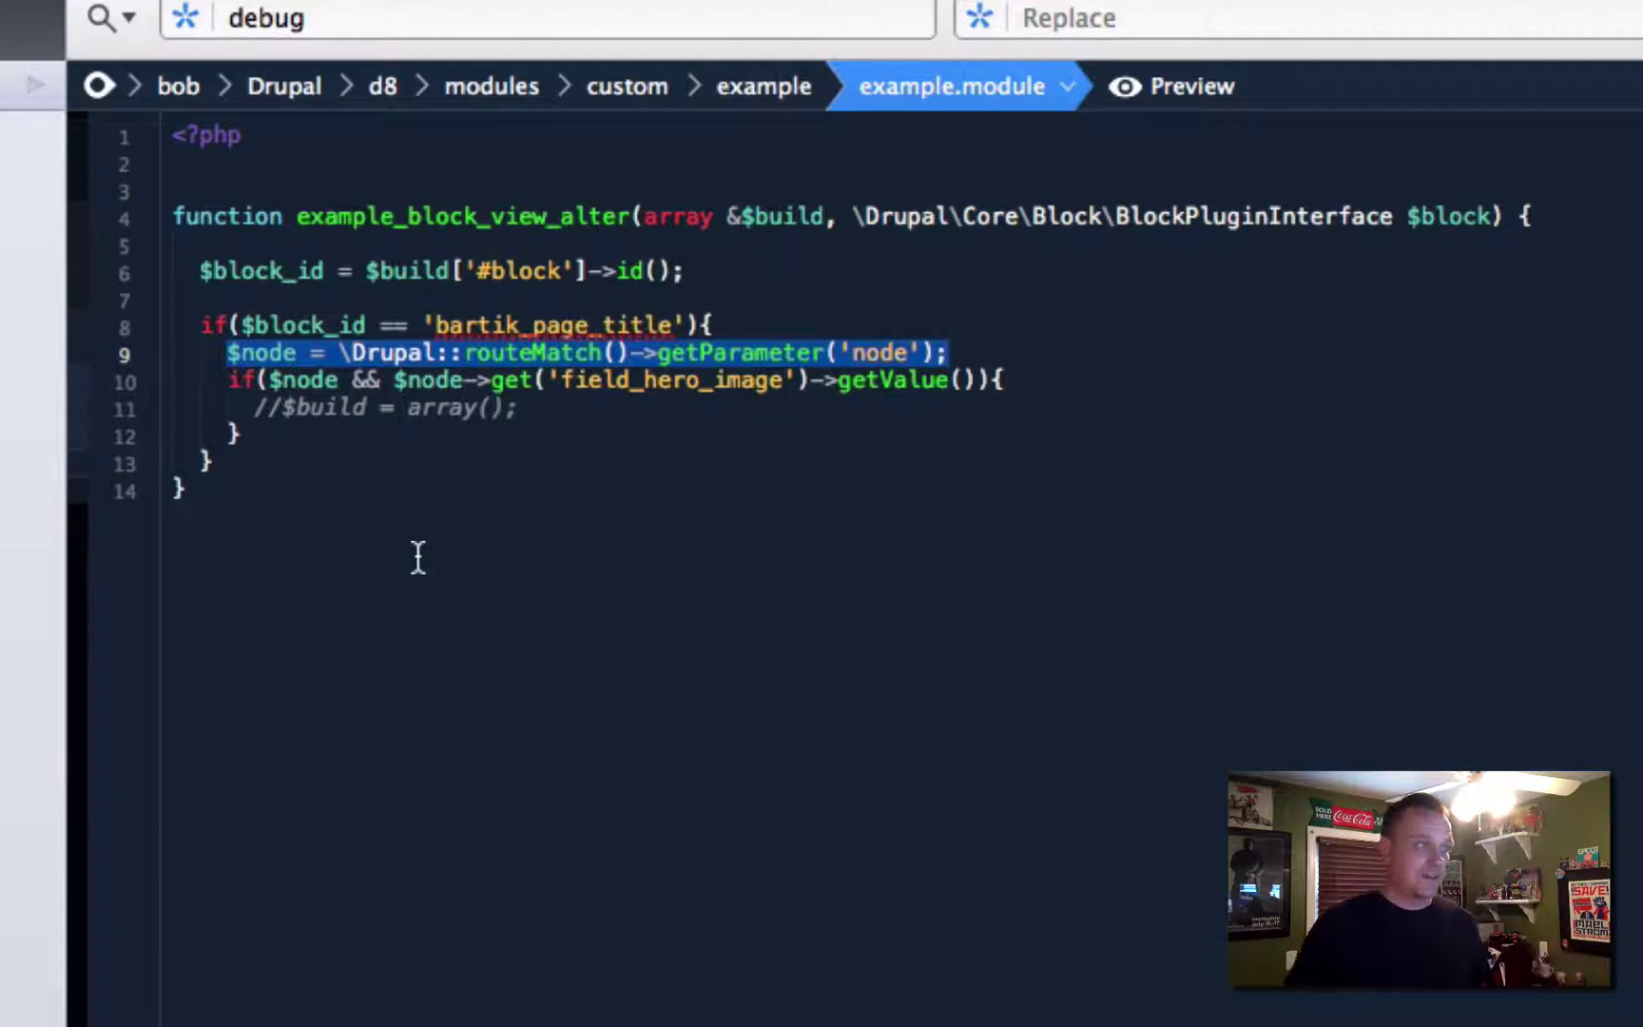
left_click(315, 382)
Review the condition checking the node's field_hero_image value
left_click_drag(229, 381, 342, 380)
left_click(342, 380)
double_click(335, 380)
left_click(286, 381)
left_click_drag(393, 380, 941, 380)
left_click(942, 380)
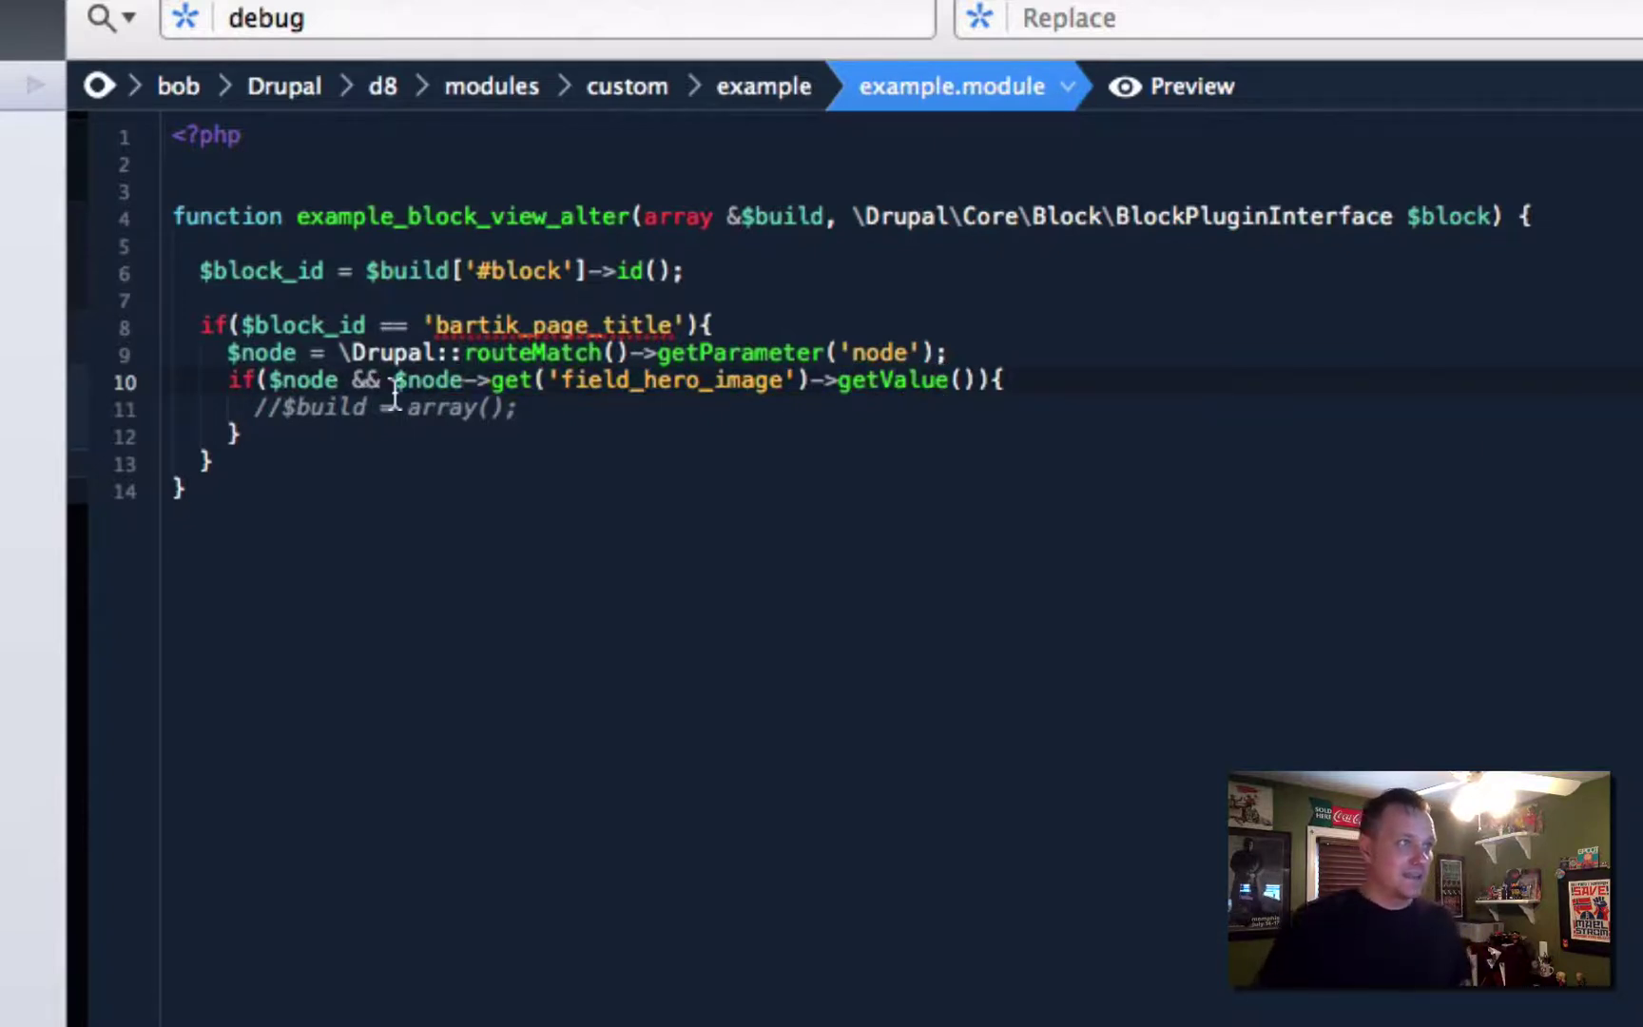
left_click_drag(393, 380, 490, 380)
left_click(490, 380)
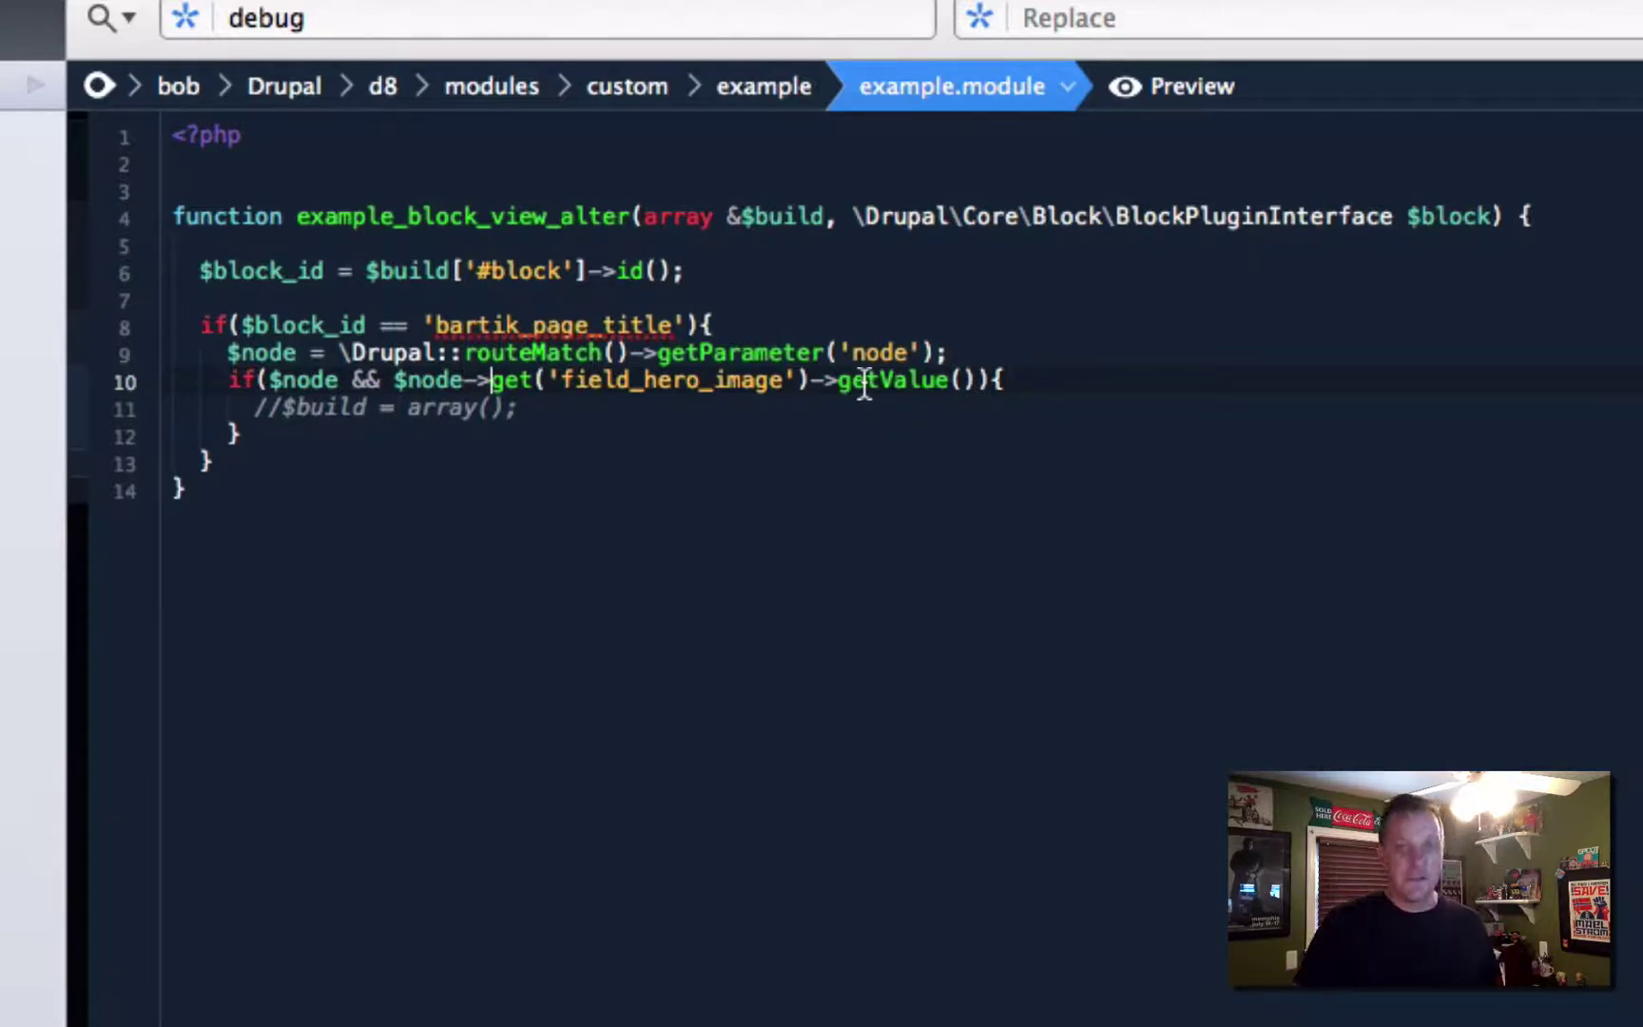
left_click_drag(783, 381, 564, 390)
Uncomment the $build = array(); line so the page-title block is emptied
left_click(565, 387)
left_click(269, 407)
key("BackSpace")
key("Delete")
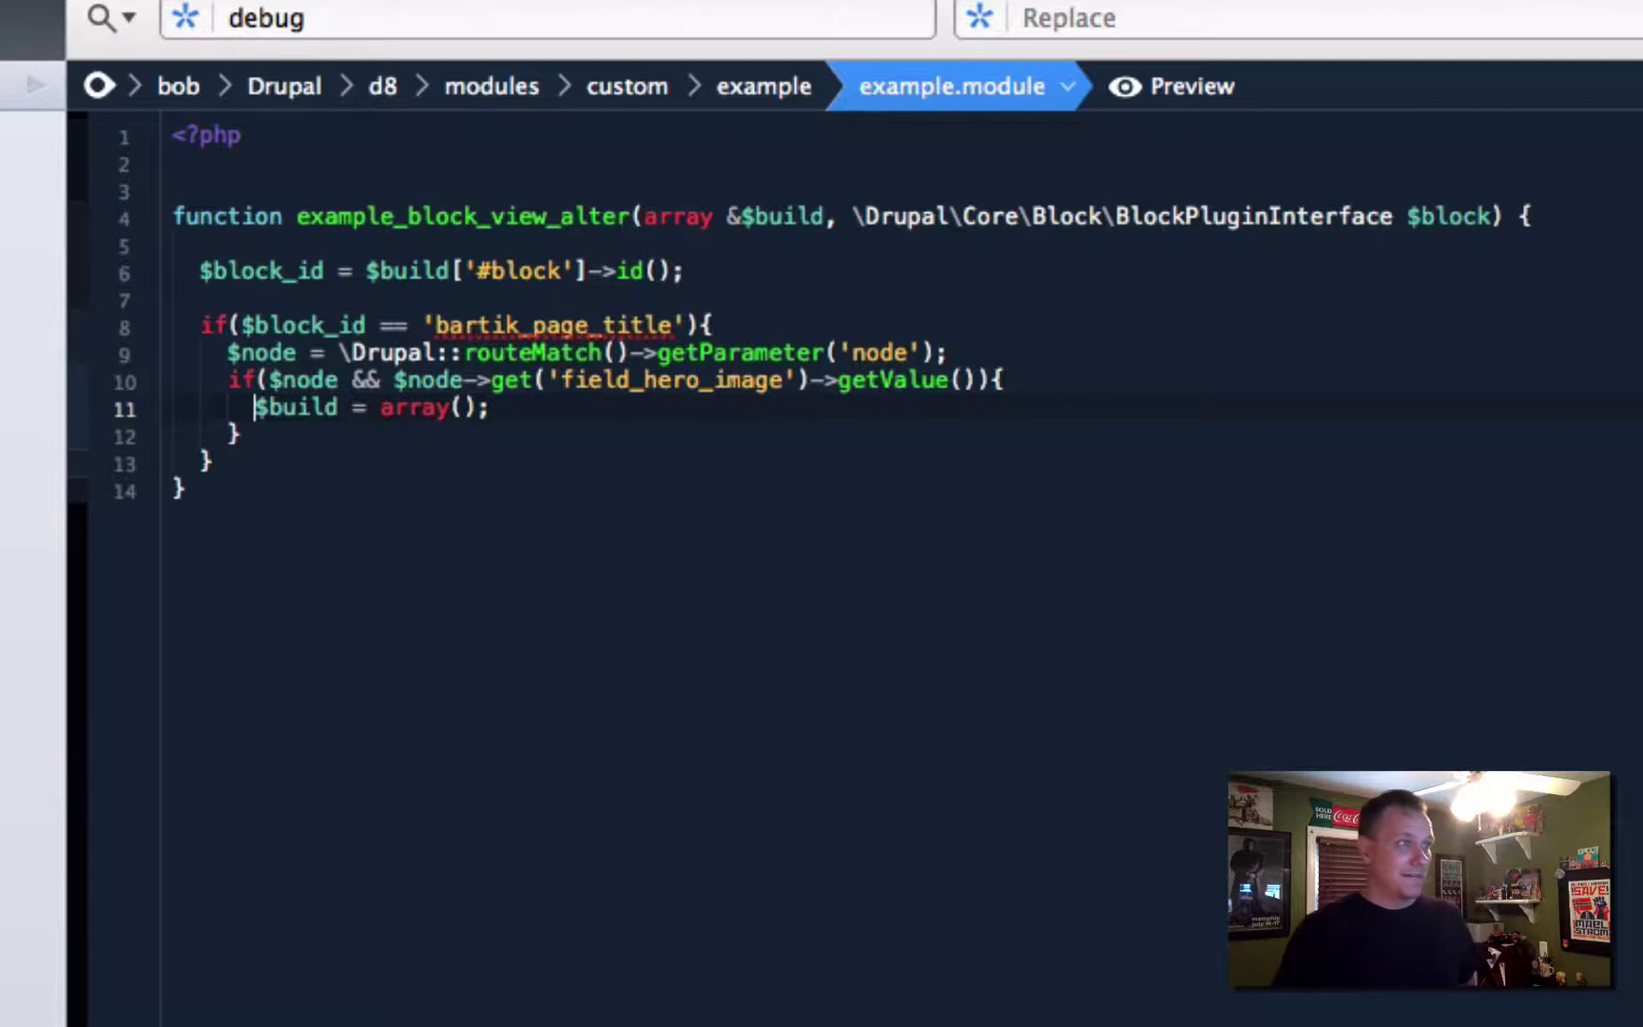
left_click_drag(256, 407, 469, 407)
left_click(477, 418)
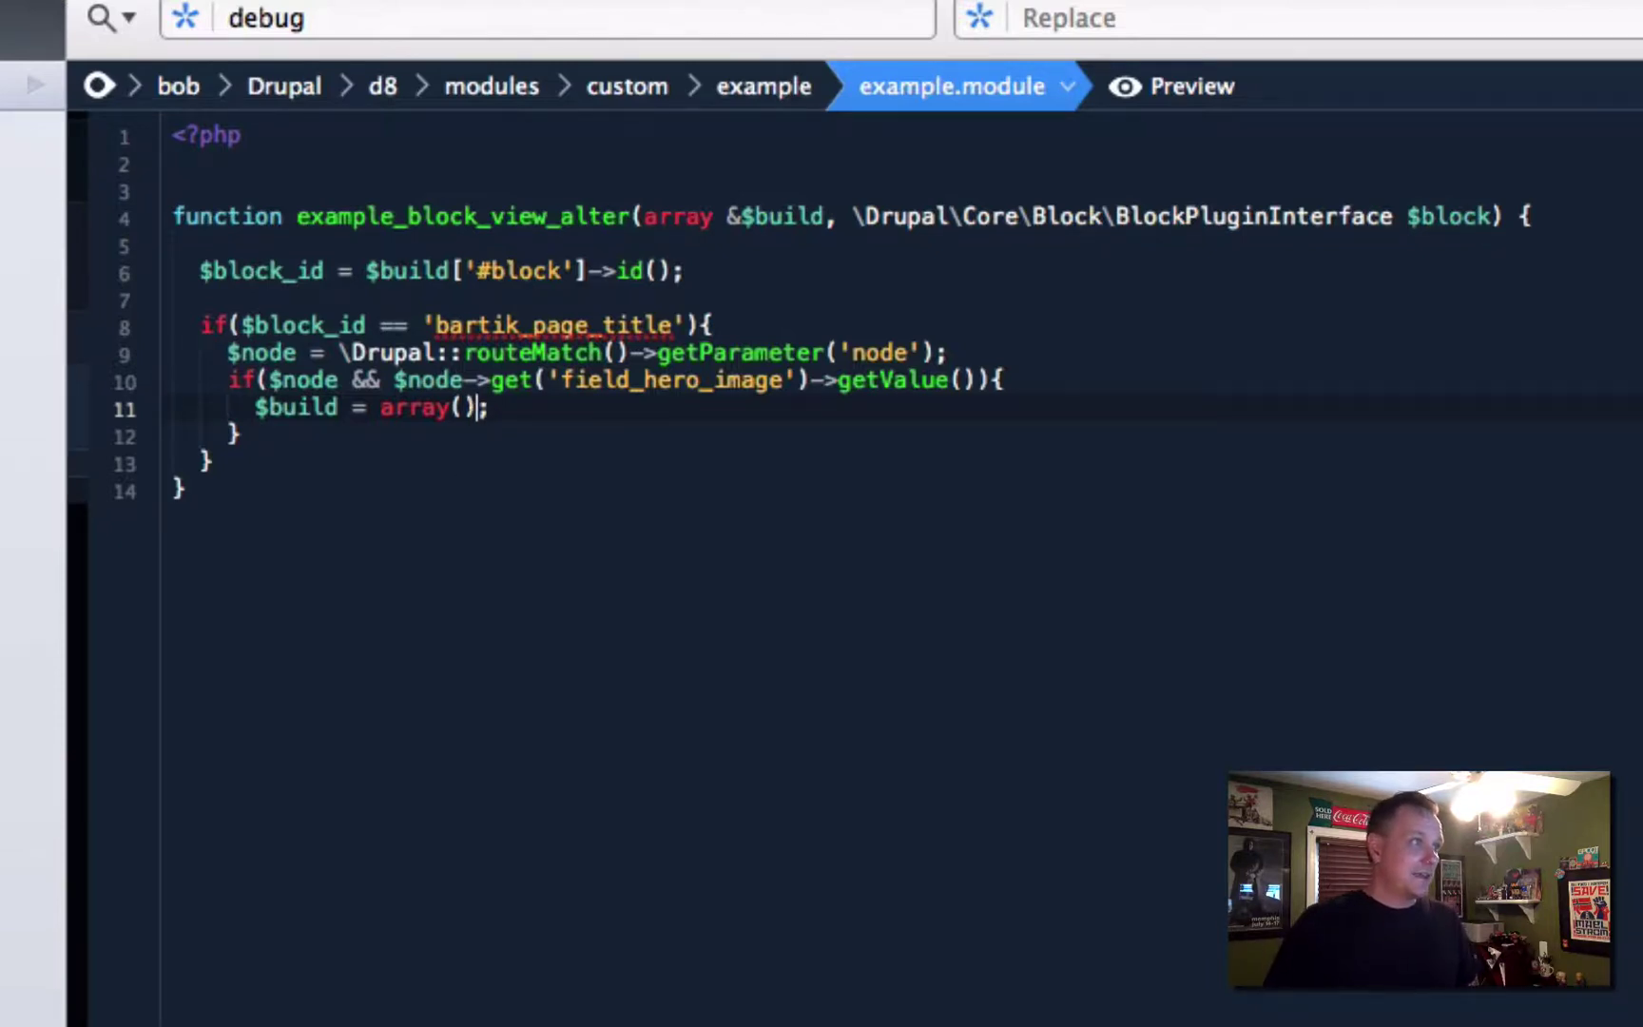
Rerun drush cr in the Local shell to rebuild the Drupal cache
left_click(608, 148)
key("Up")
key("Return")
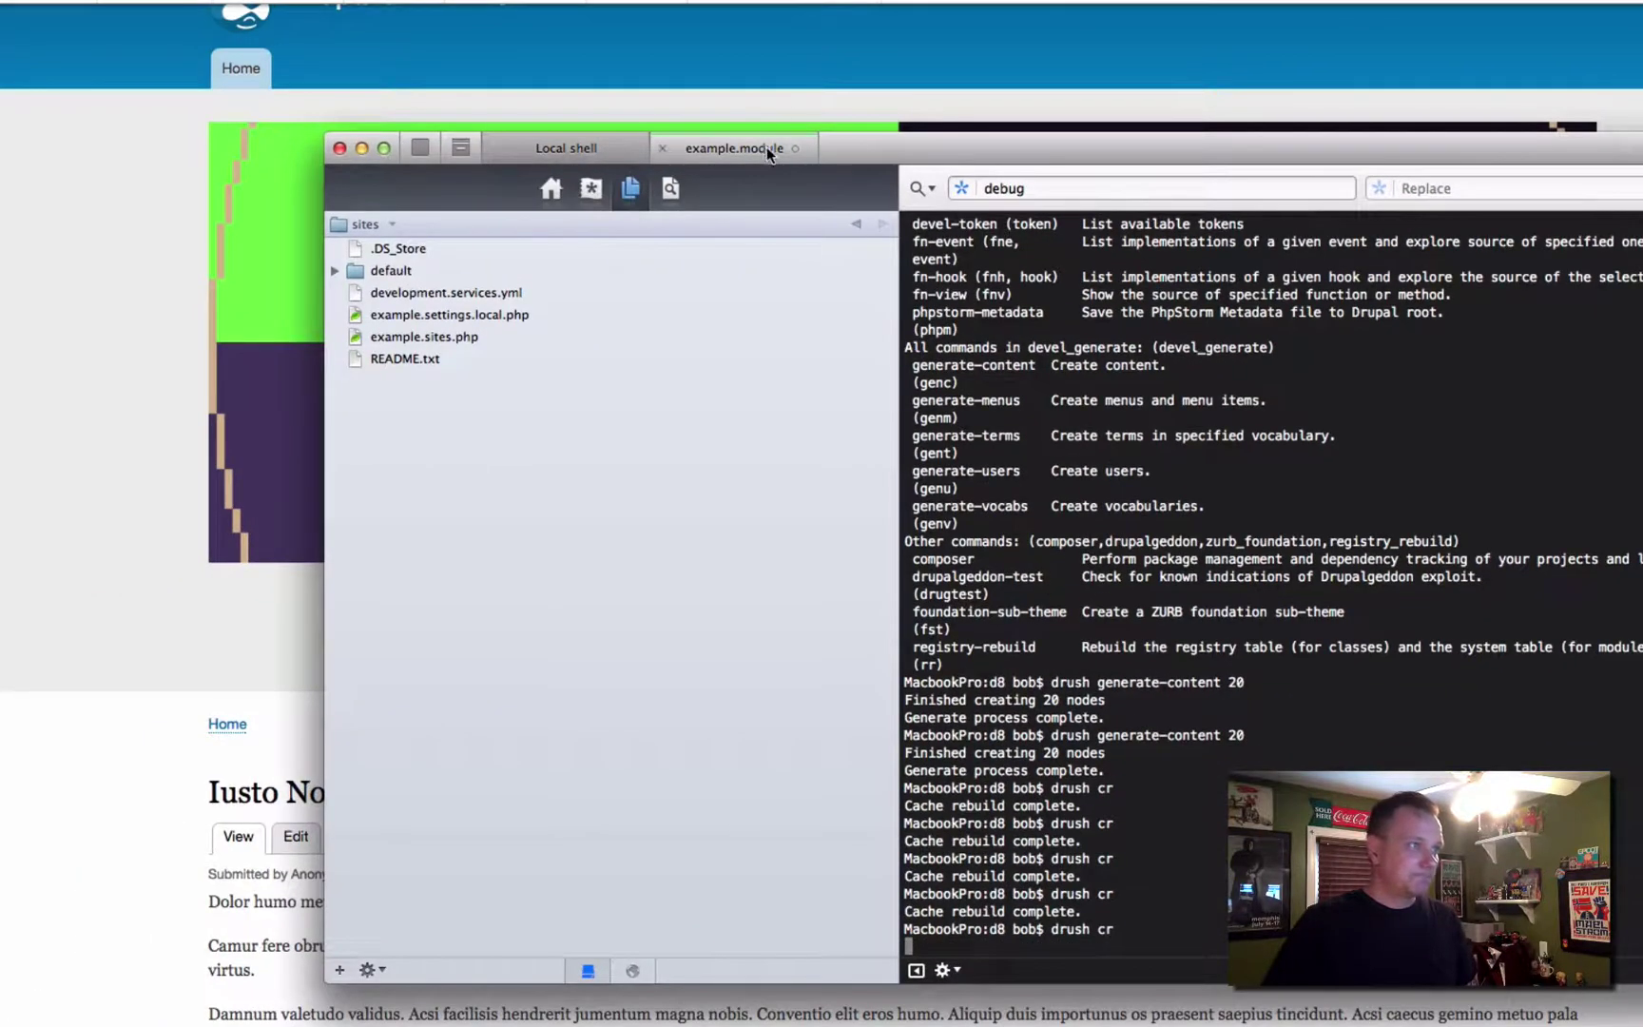
left_click(766, 146)
left_click_drag(766, 147, 766, 126)
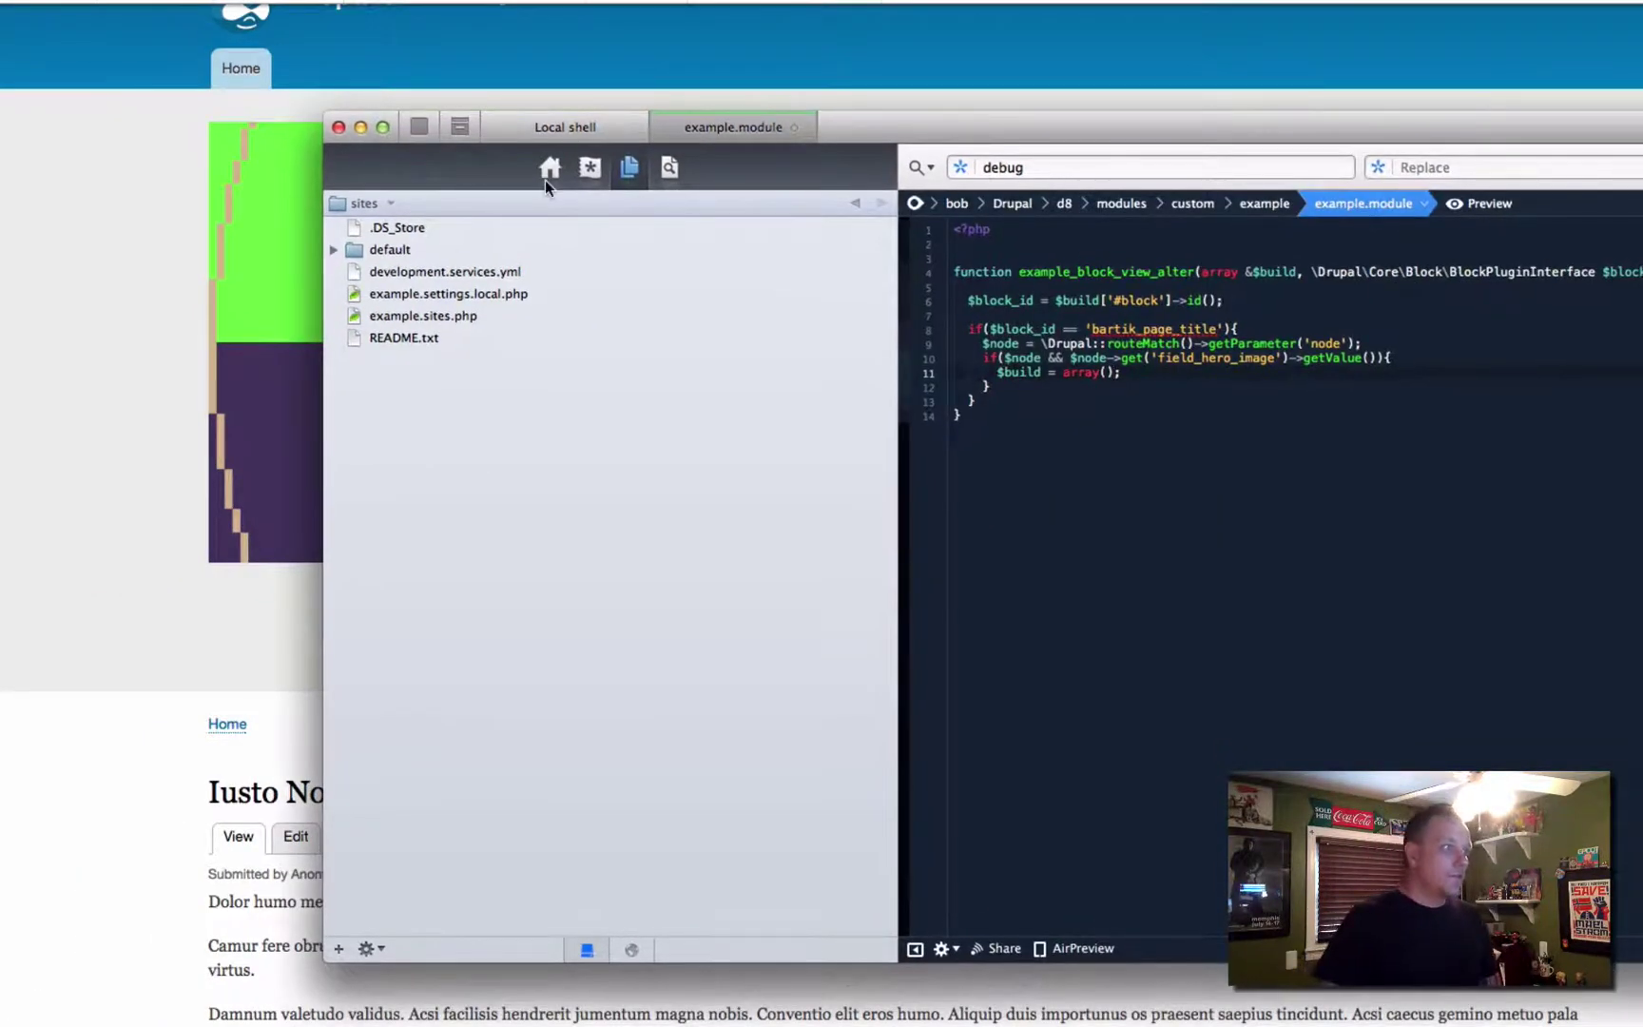
left_click(21, 576)
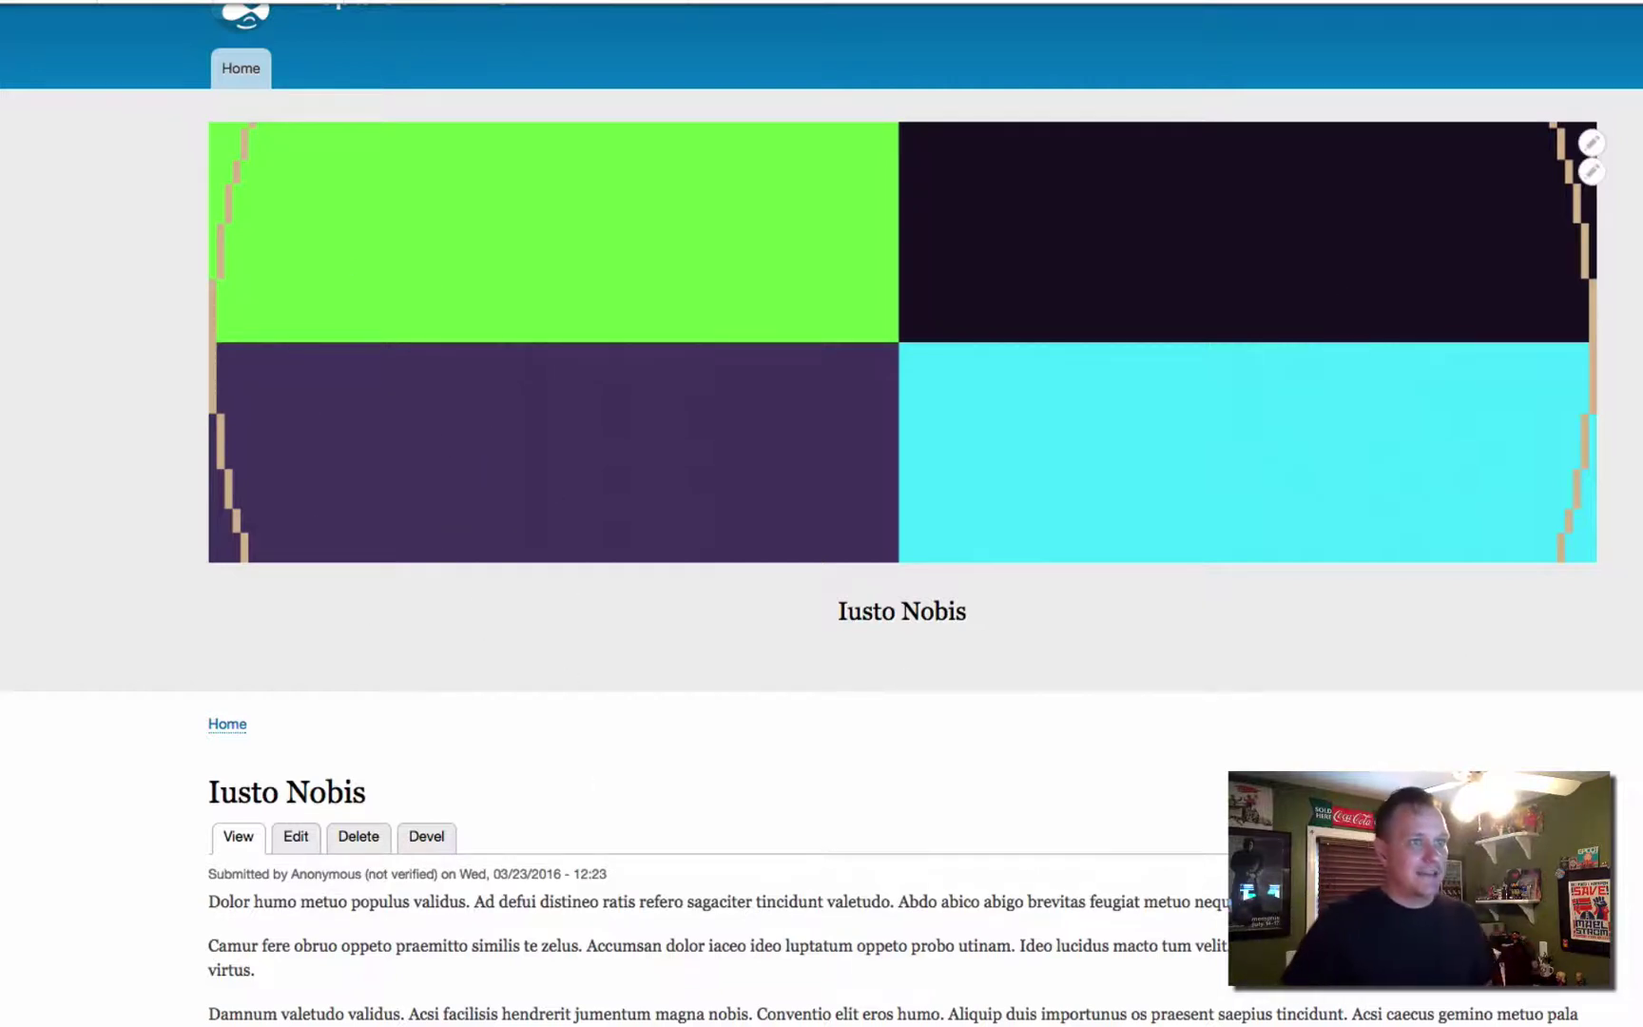
key("super+Tab")
Reload the Iusto Nobis article so only the hero block's title remains, without the duplicate page title
left_click_drag(1154, 360, 1275, 358)
left_click(1275, 358)
left_click(276, 697)
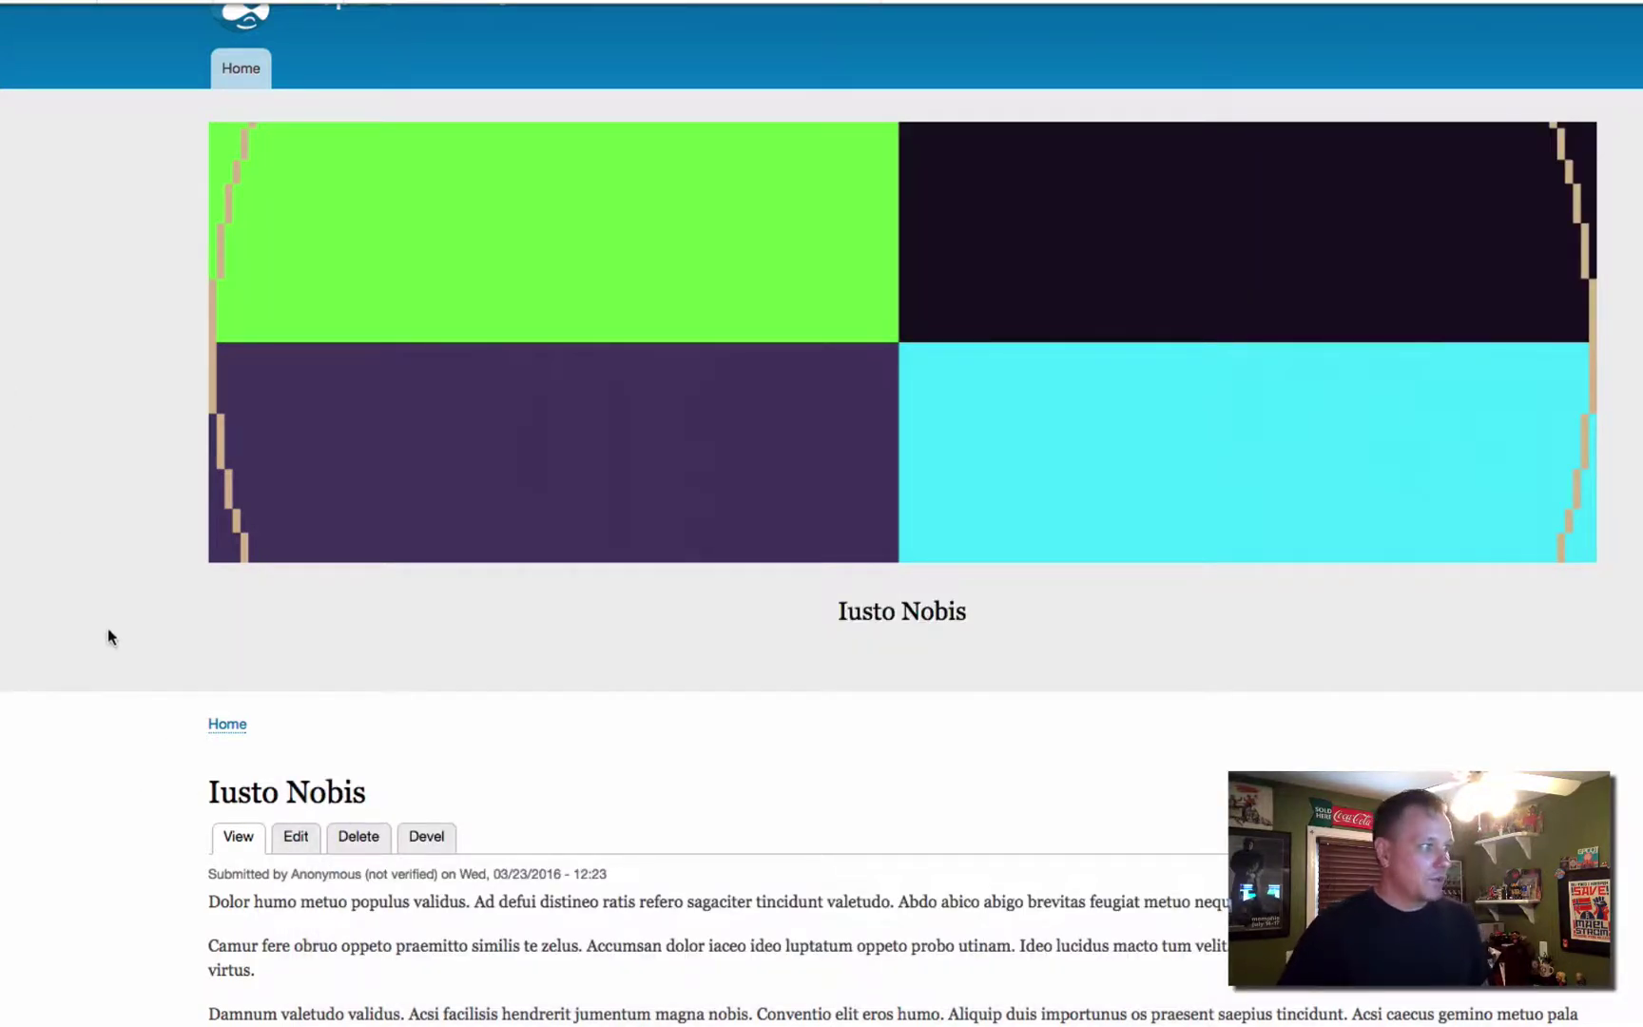
key("super+r")
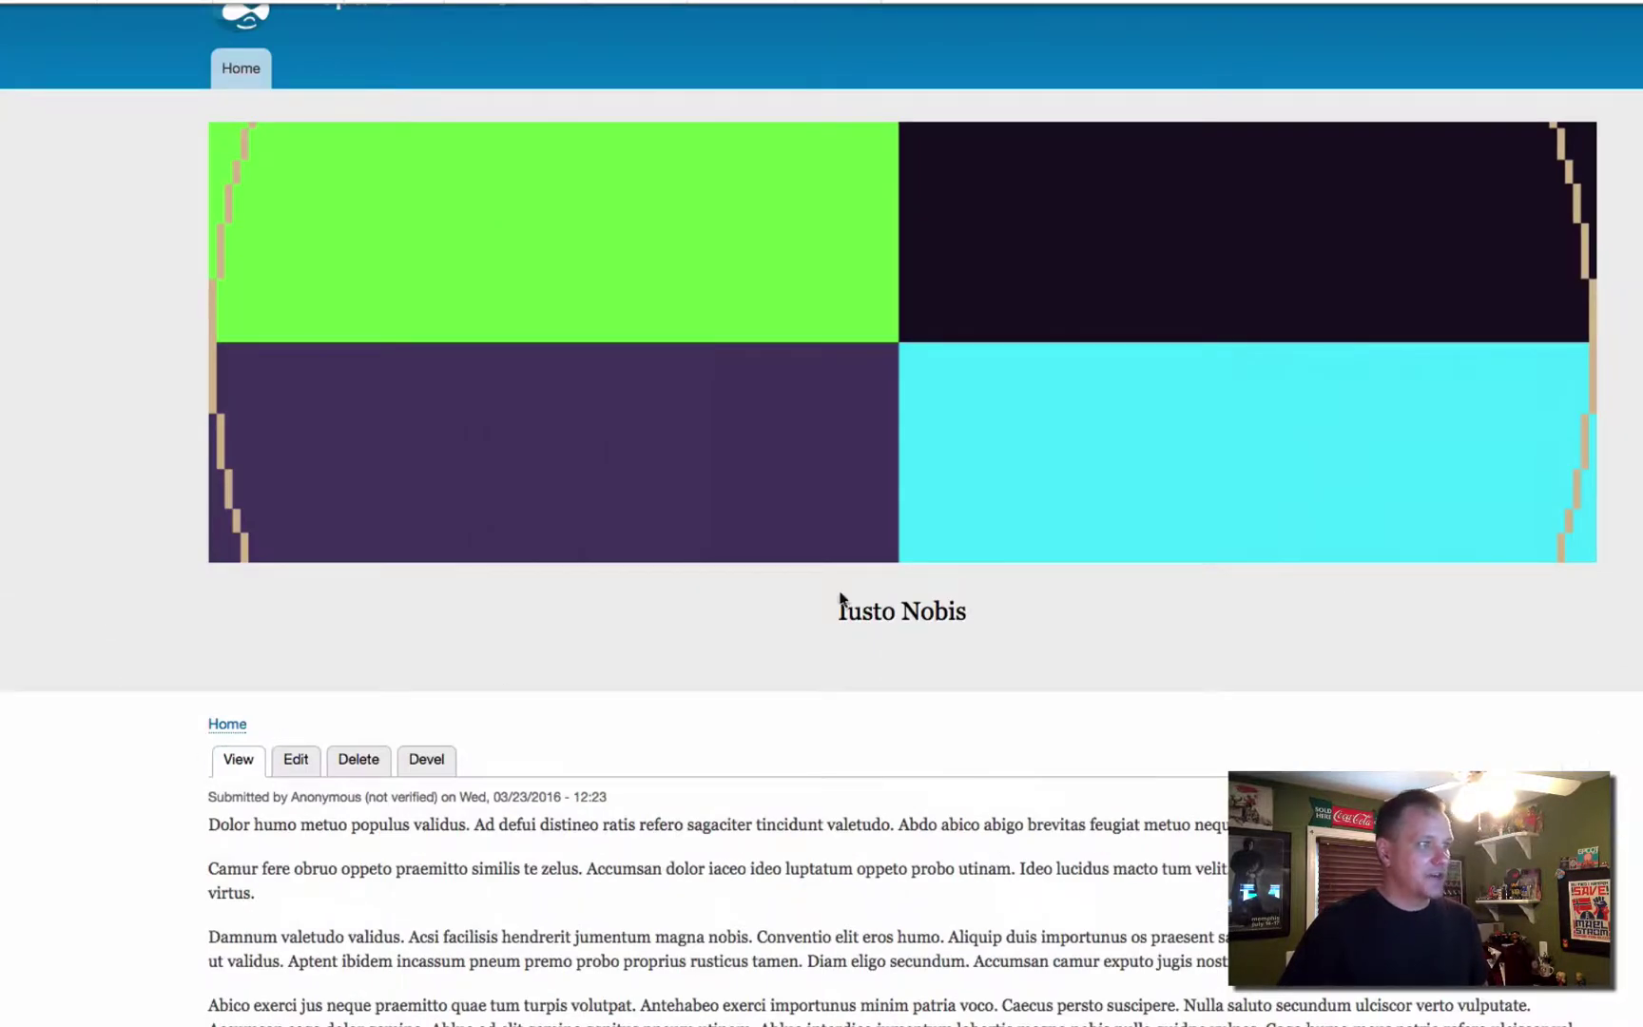
left_click_drag(982, 616, 821, 613)
left_click(779, 678)
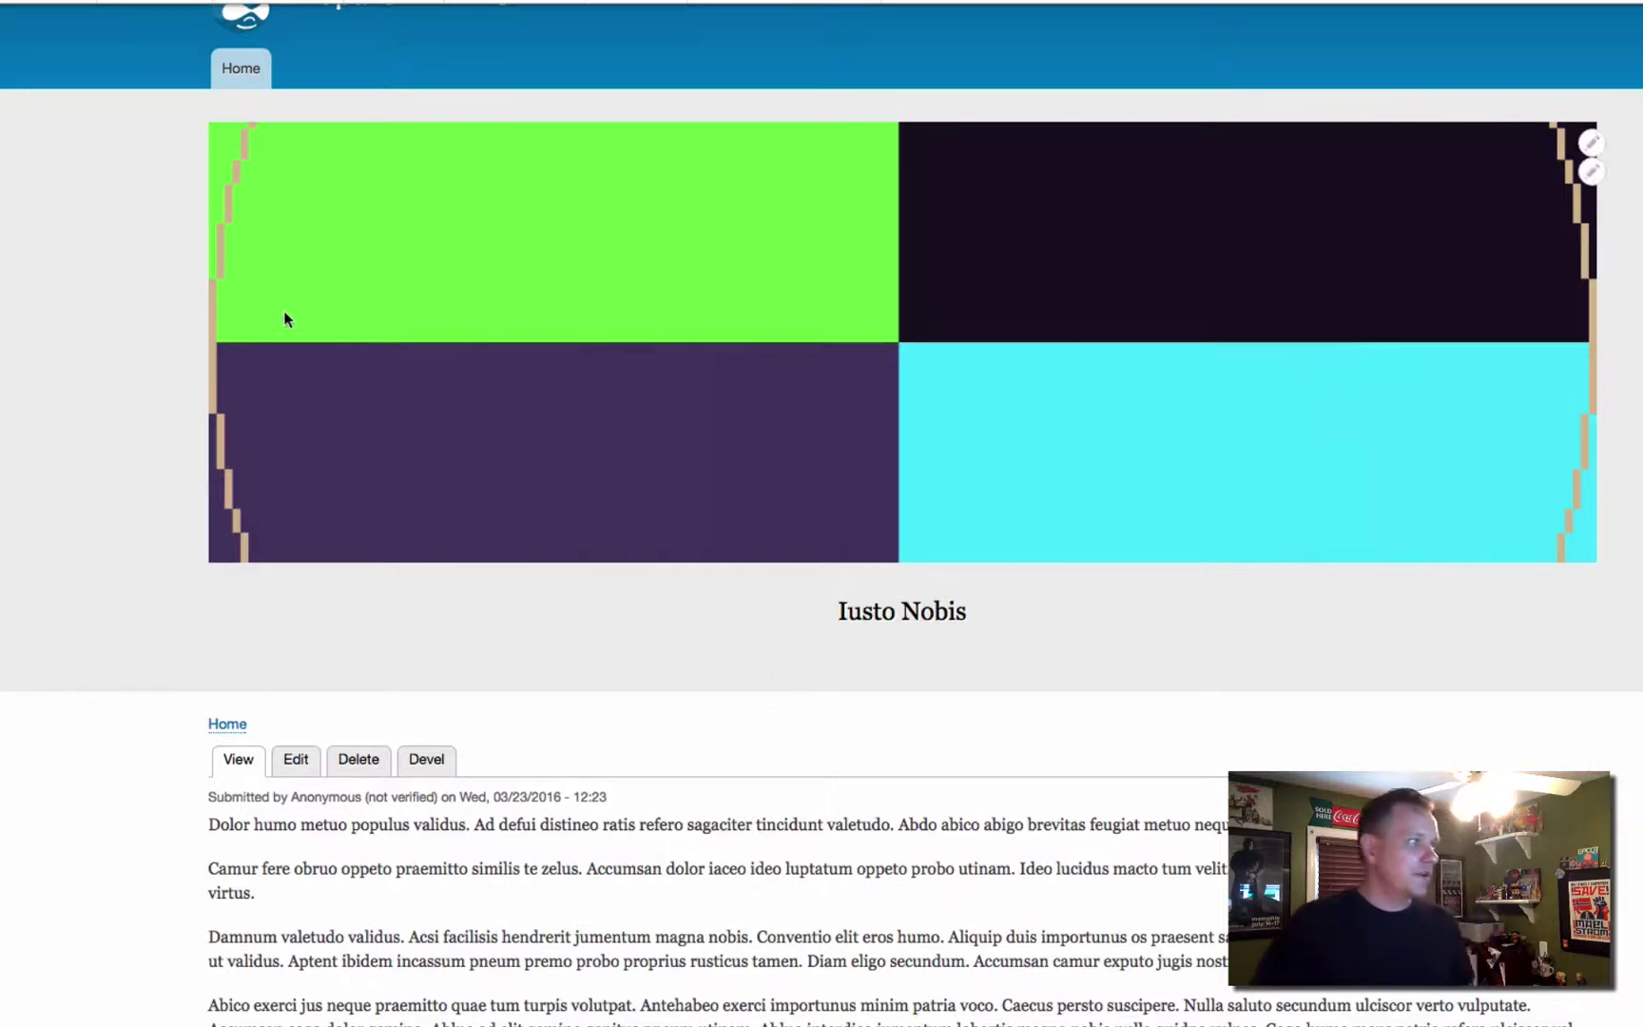
Re-save the article via Save and keep published, then confirm the regular Iusto Nobis page title shows
left_click(296, 758)
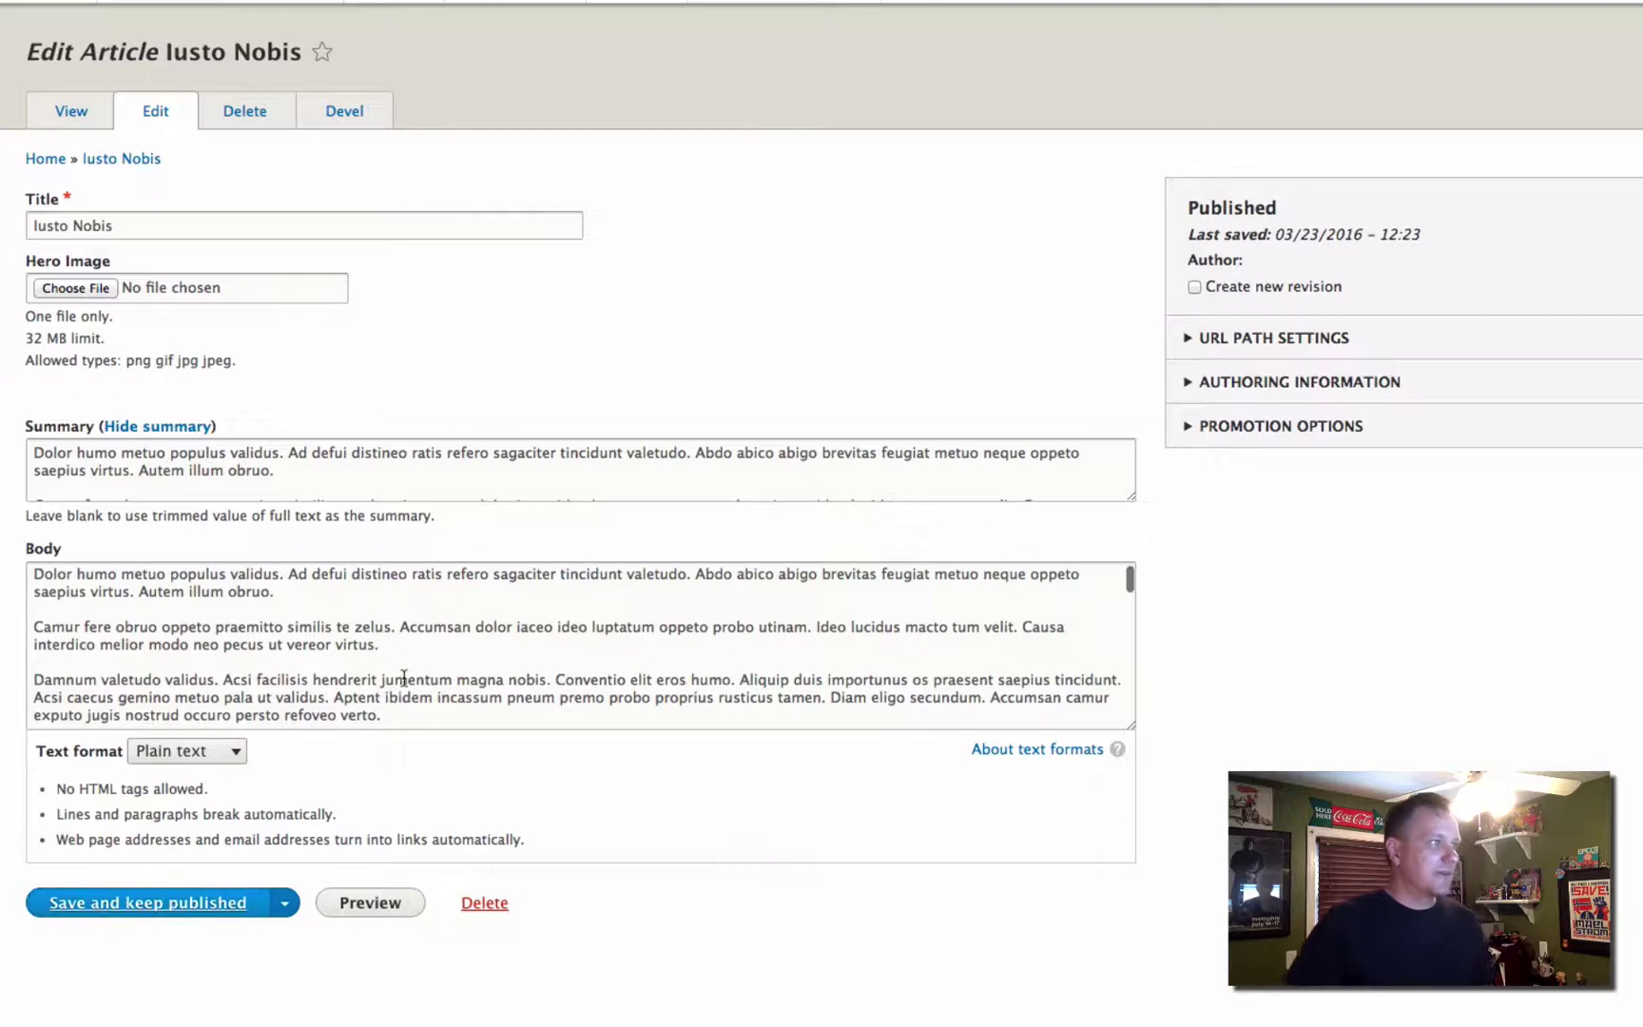
left_click(148, 902)
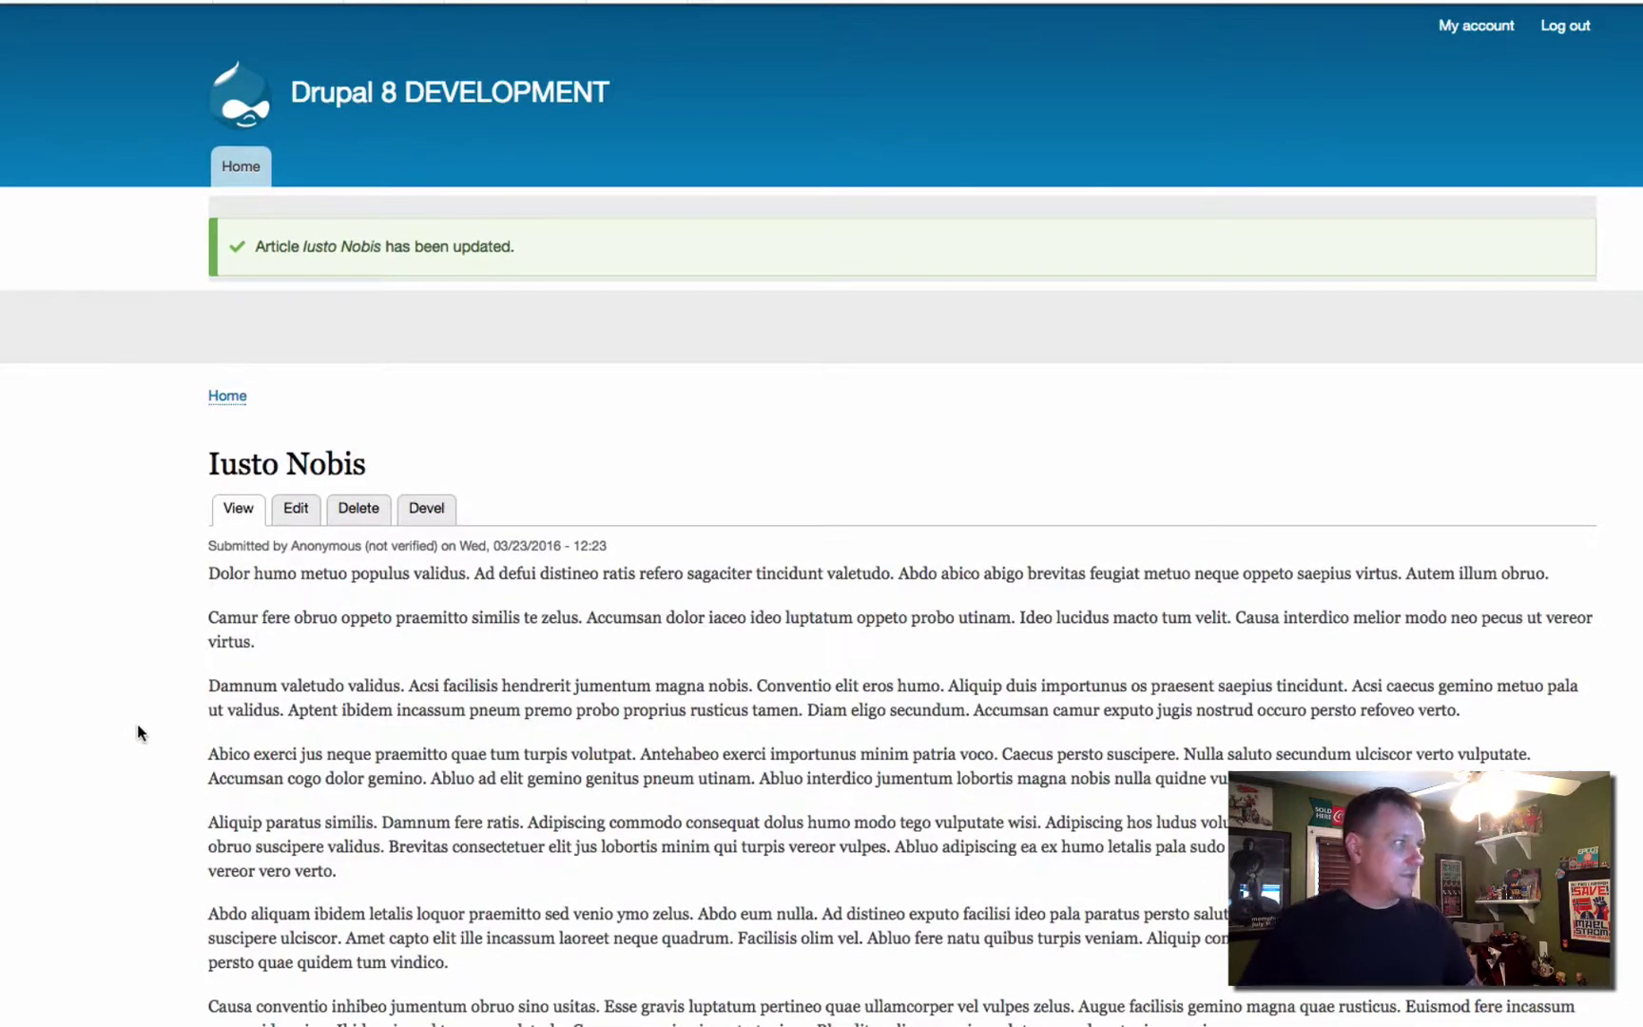
left_click(238, 509)
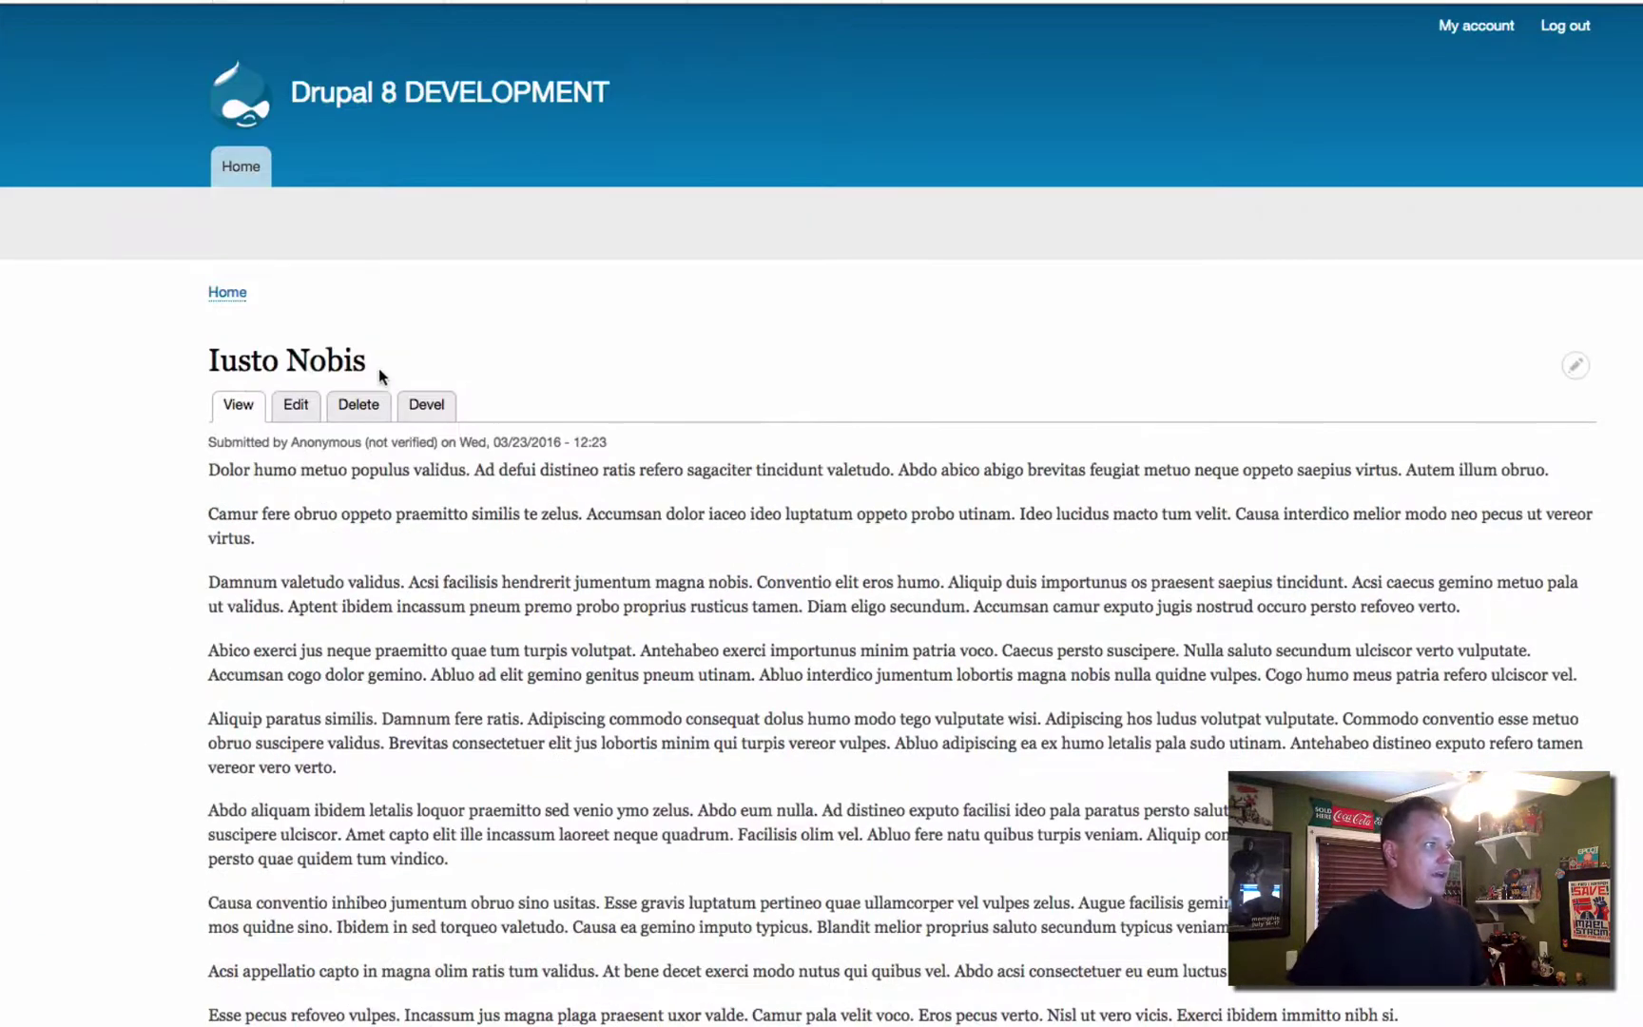
left_click_drag(379, 368, 190, 359)
triple_click(323, 356)
left_click(324, 357)
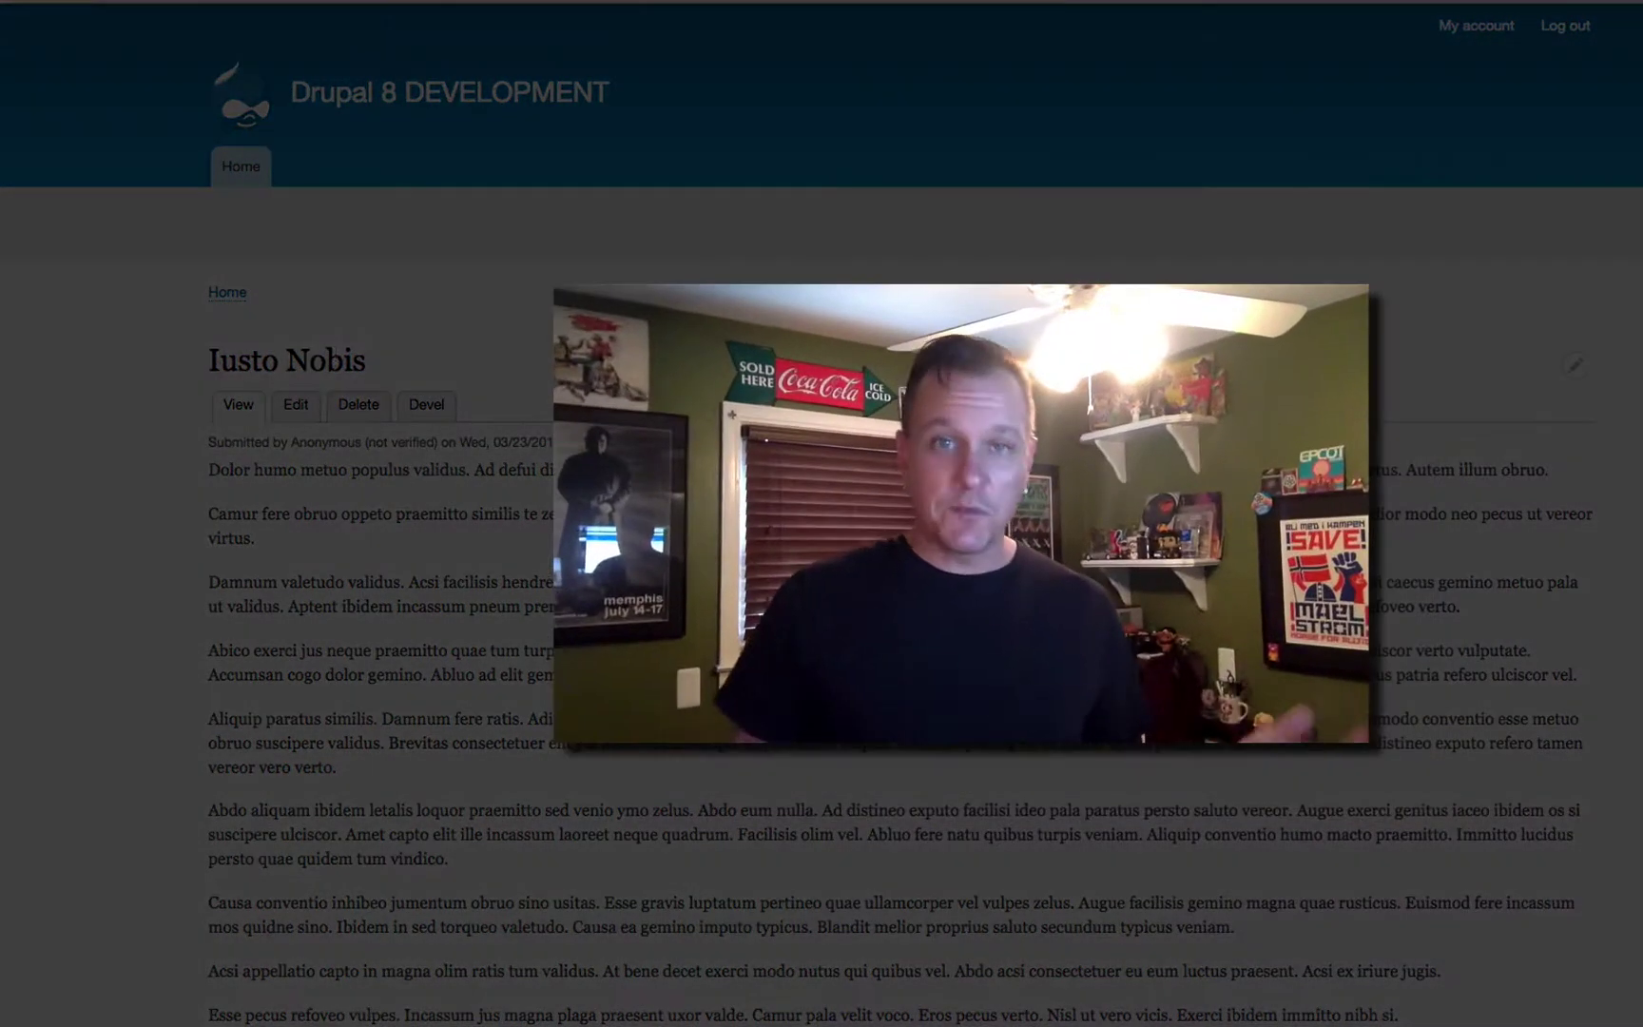